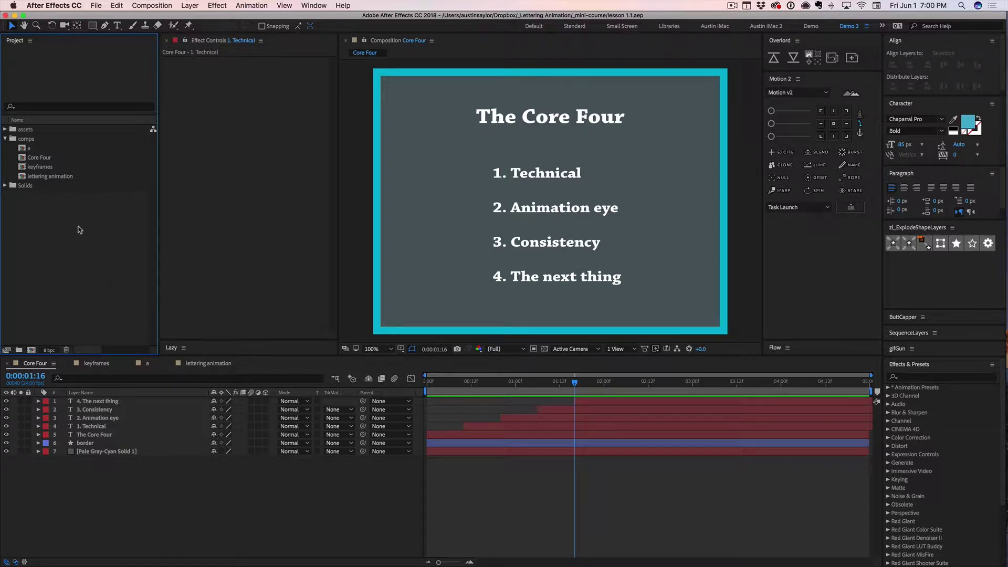
pyautogui.click(146, 501)
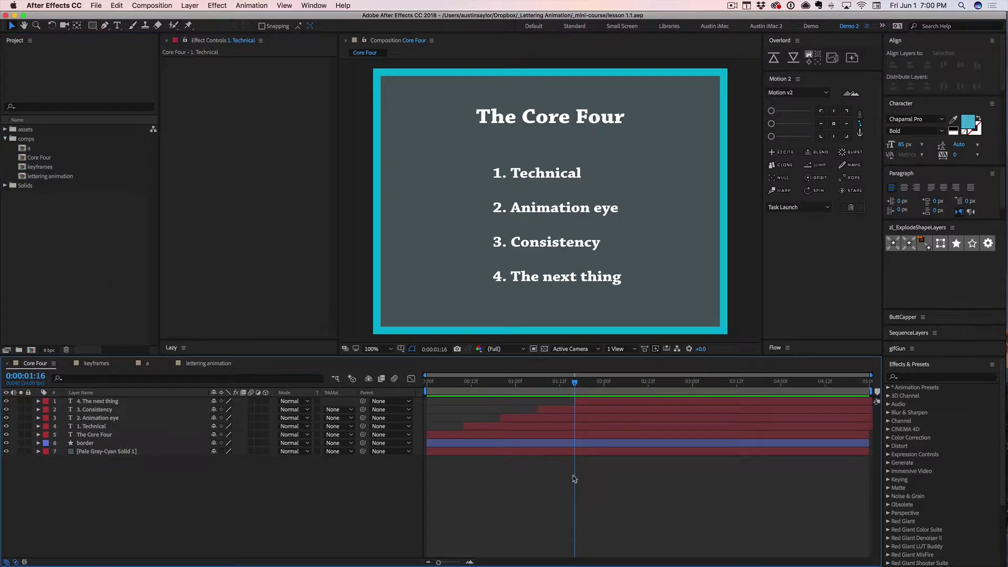
pyautogui.click(111, 435)
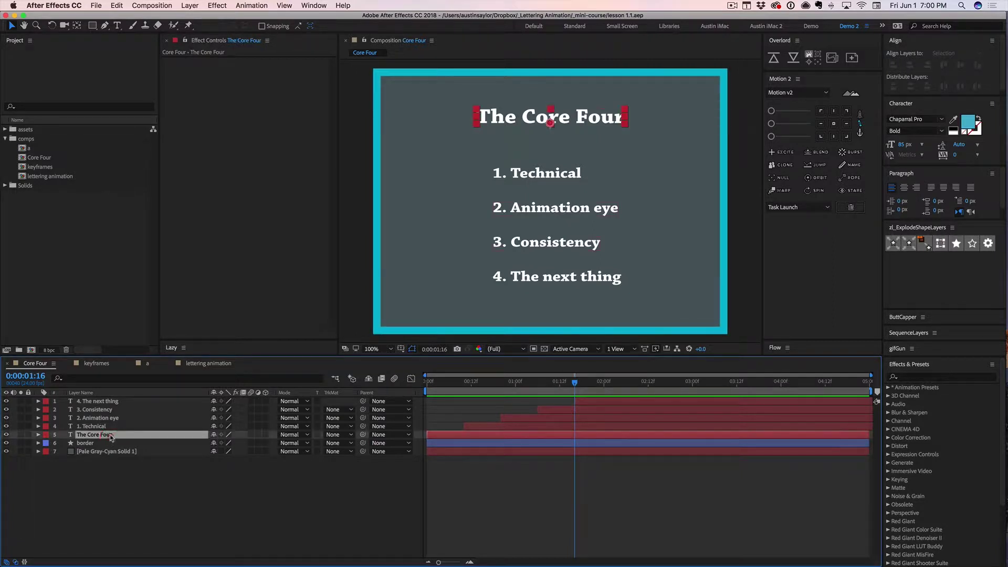
pyautogui.keyDown('shift'); pyautogui.click(105, 401); pyautogui.keyUp('shift')
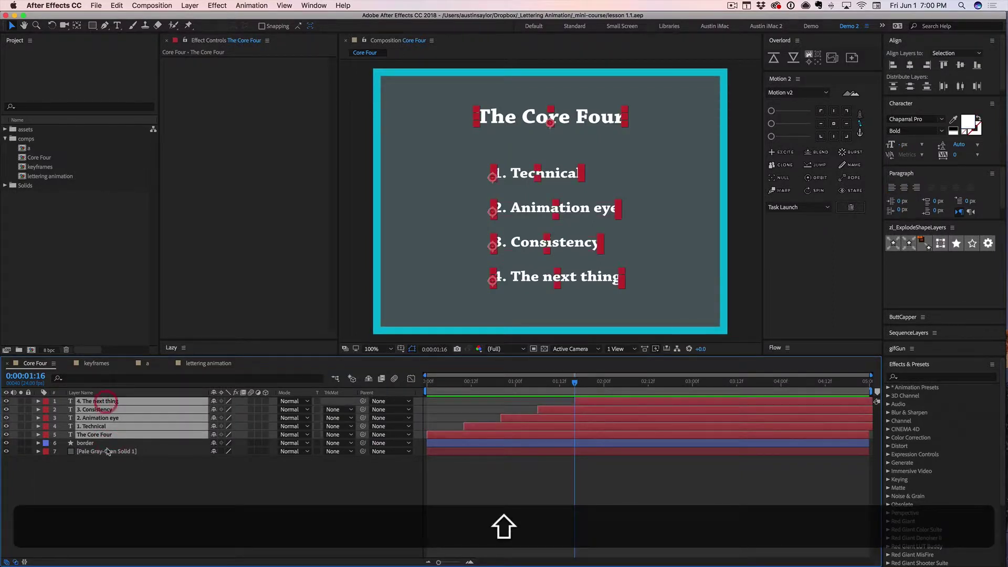
pyautogui.click(138, 485)
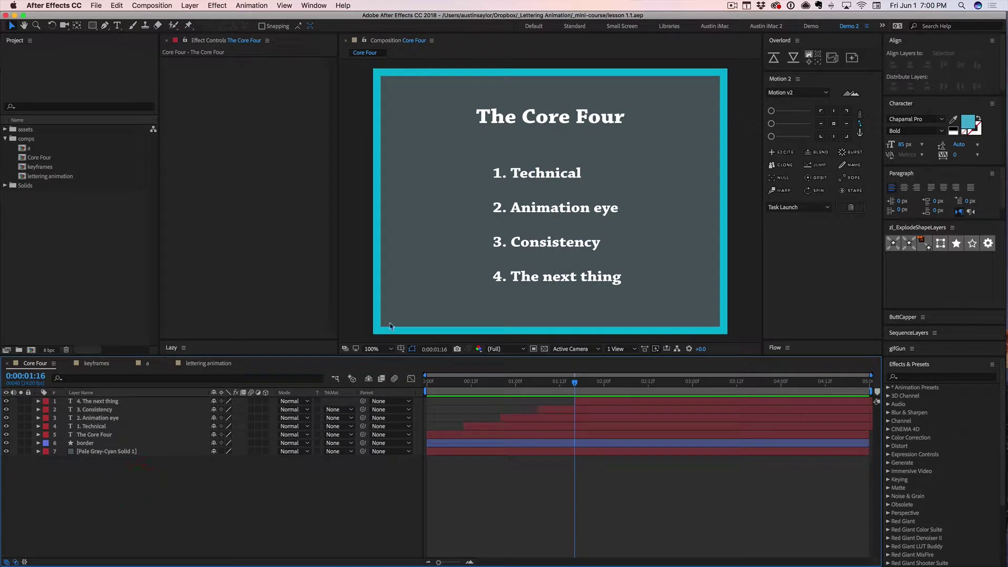
pyautogui.click(370, 276)
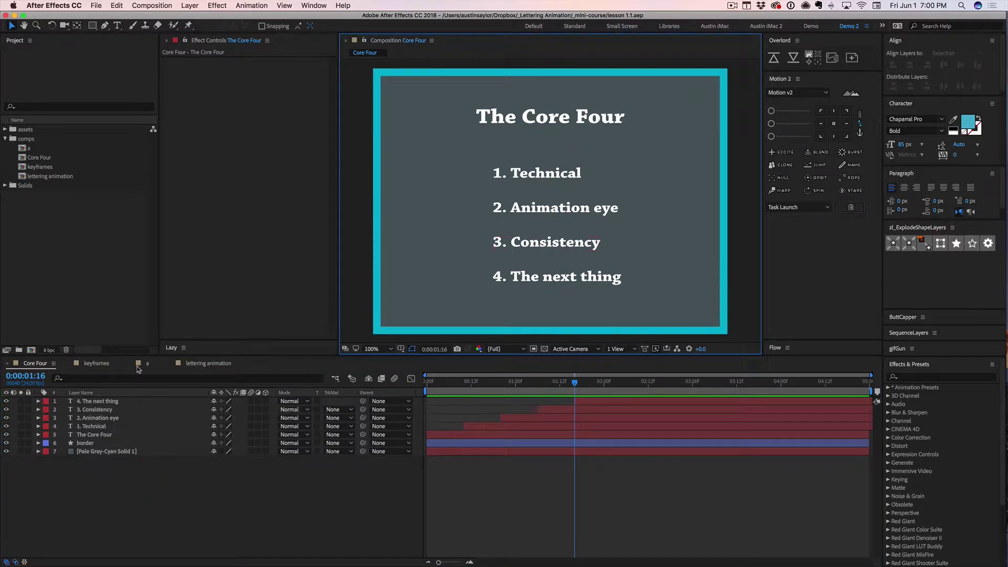
pyautogui.click(86, 272)
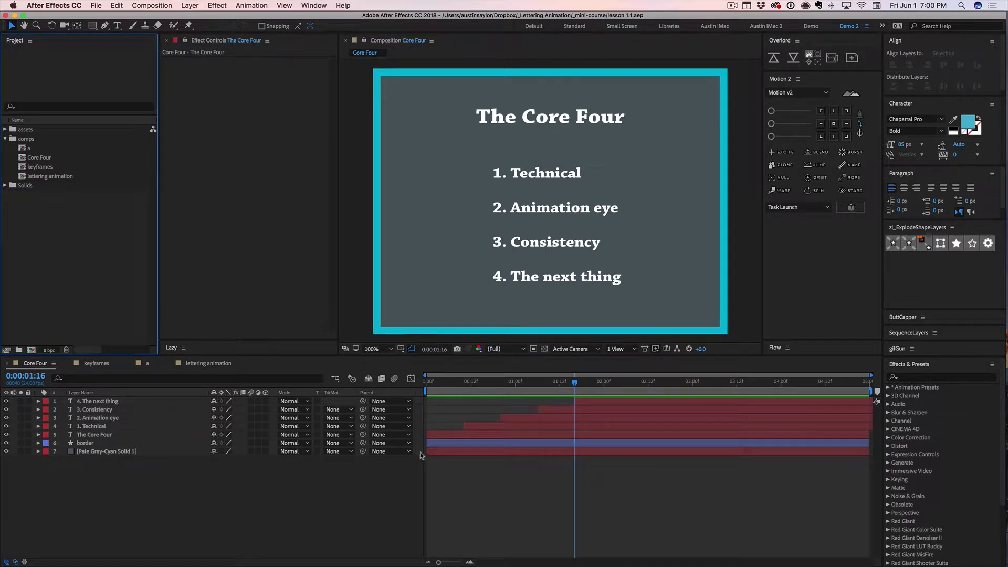
# Look through the keyframes, a and lettering animation compositions, and return to Core Four.
pyautogui.click(40, 366)
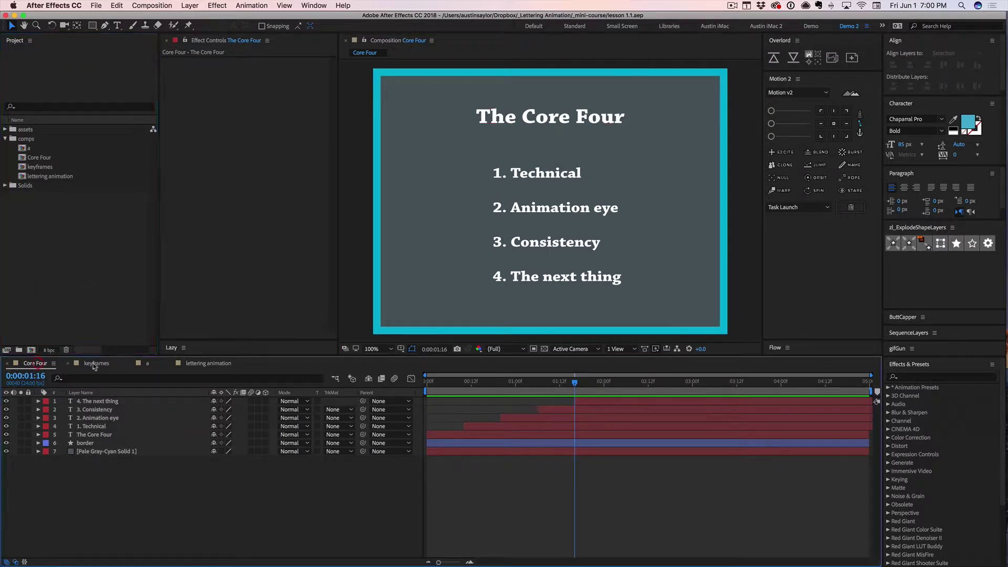
pyautogui.click(98, 365)
pyautogui.click(146, 366)
pyautogui.click(175, 366)
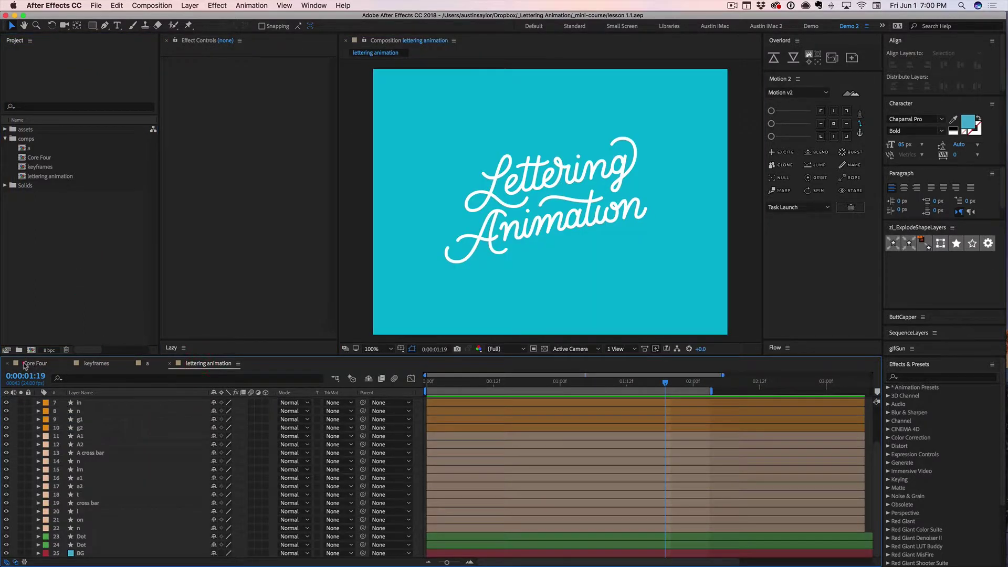
pyautogui.click(31, 364)
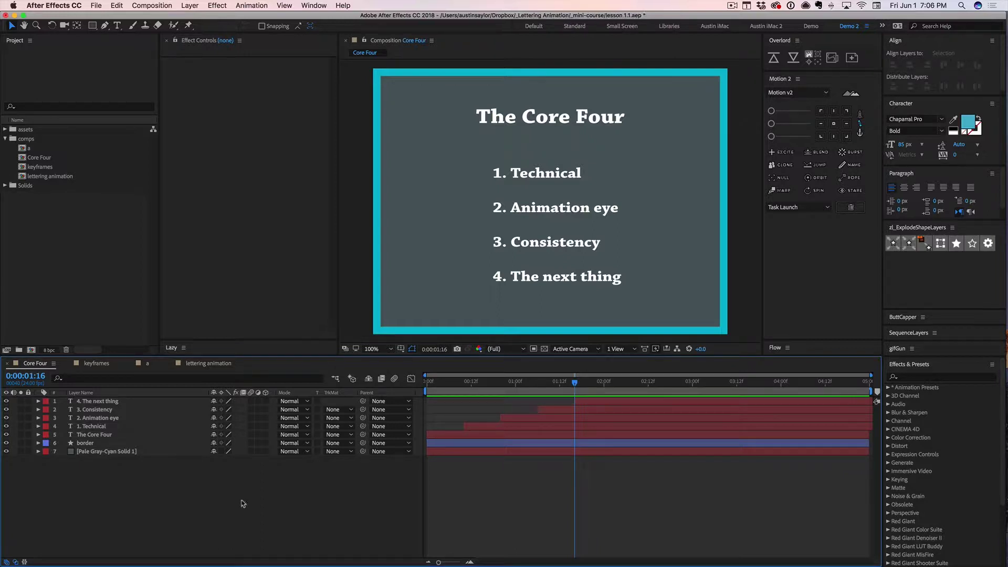
# Open the keyframes composition and draw a small white square on a new shape layer, up and left of the centre.
pyautogui.click(94, 363)
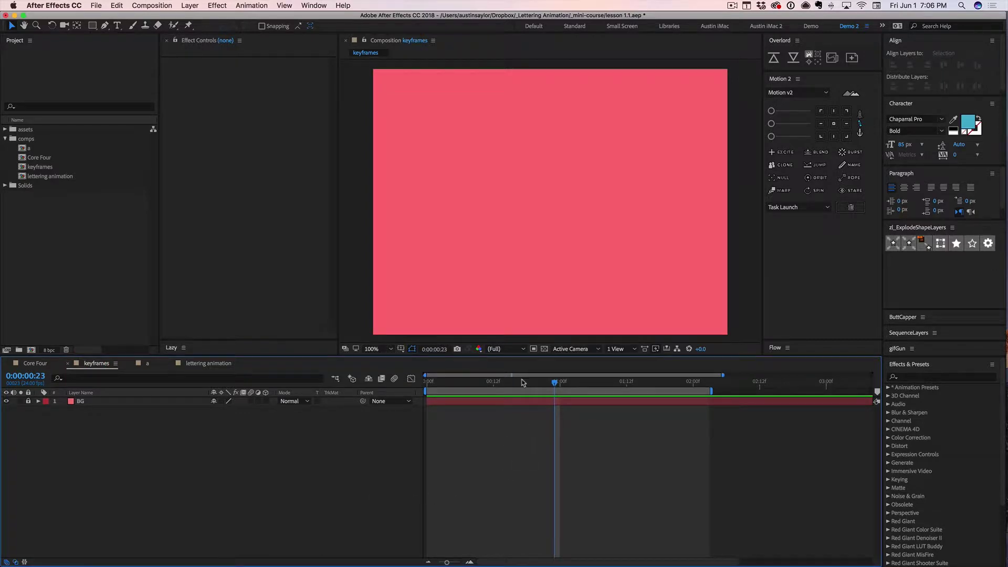
pyautogui.click(92, 25)
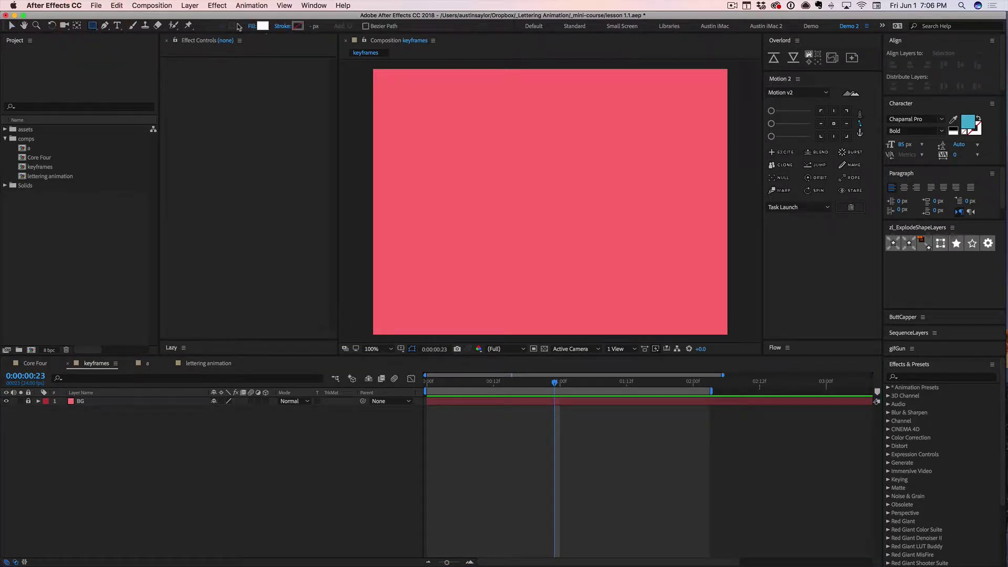
pyautogui.click(92, 25)
pyautogui.moveTo(455, 153); pyautogui.dragTo(504, 188)
pyautogui.click(532, 418)
pyautogui.click(528, 401)
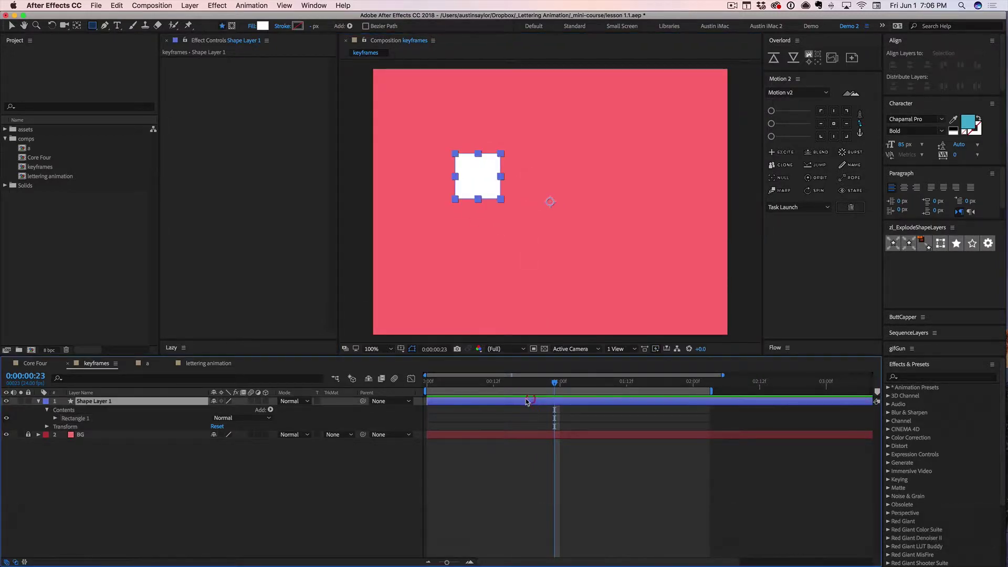
# Snap Shape Layer 1's anchor point to the centre of the square with the Pan Behind tool, and return to the Selection tool.
pyautogui.click(119, 403)
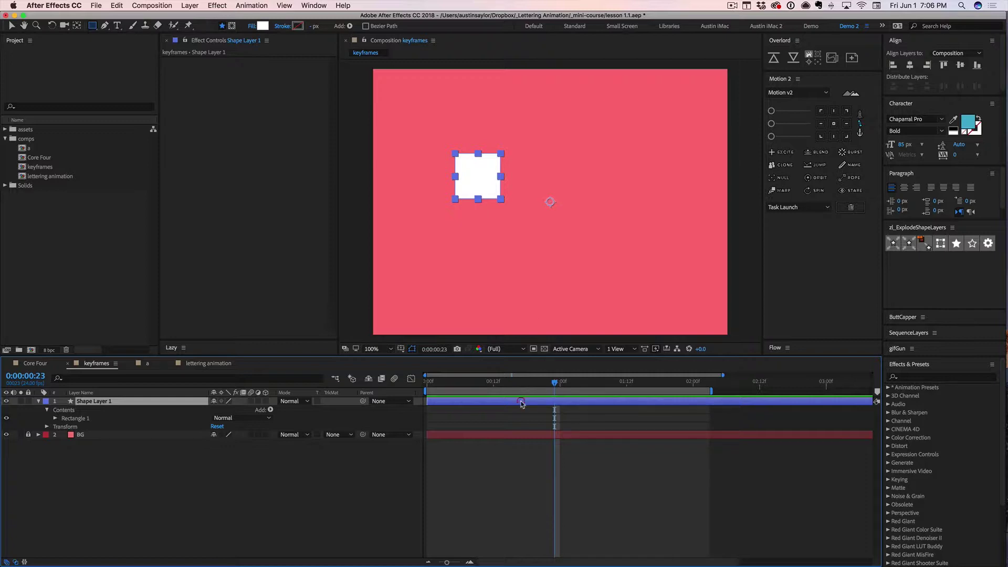
pyautogui.click(76, 26)
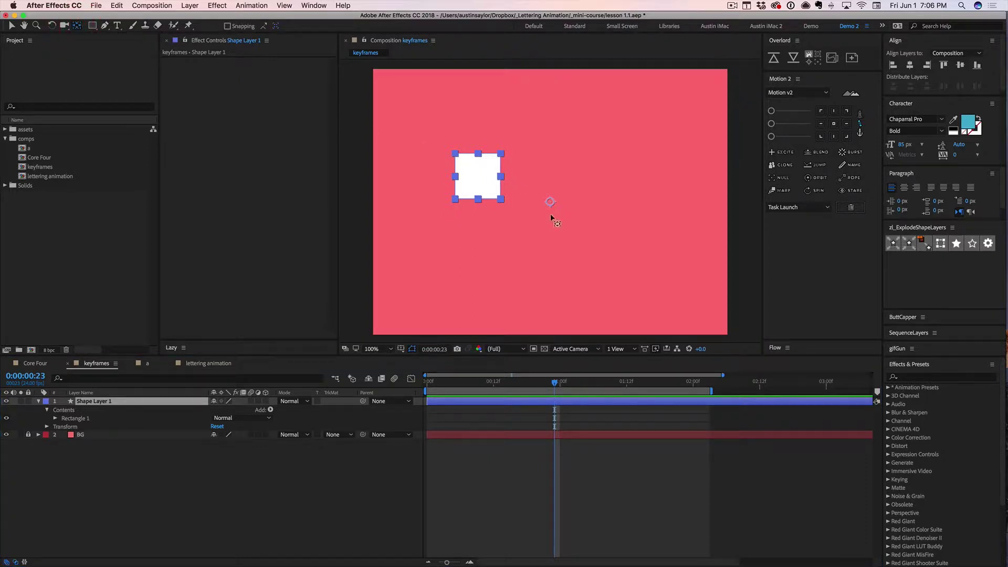
pyautogui.moveTo(551, 205); pyautogui.dragTo(479, 181)
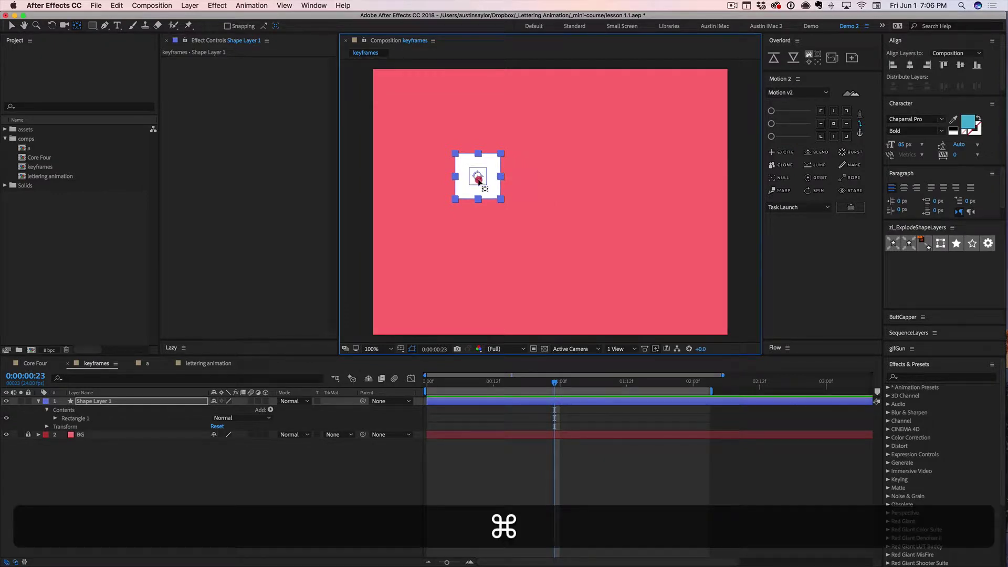
pyautogui.click(501, 417)
pyautogui.press('v')
pyautogui.click(502, 403)
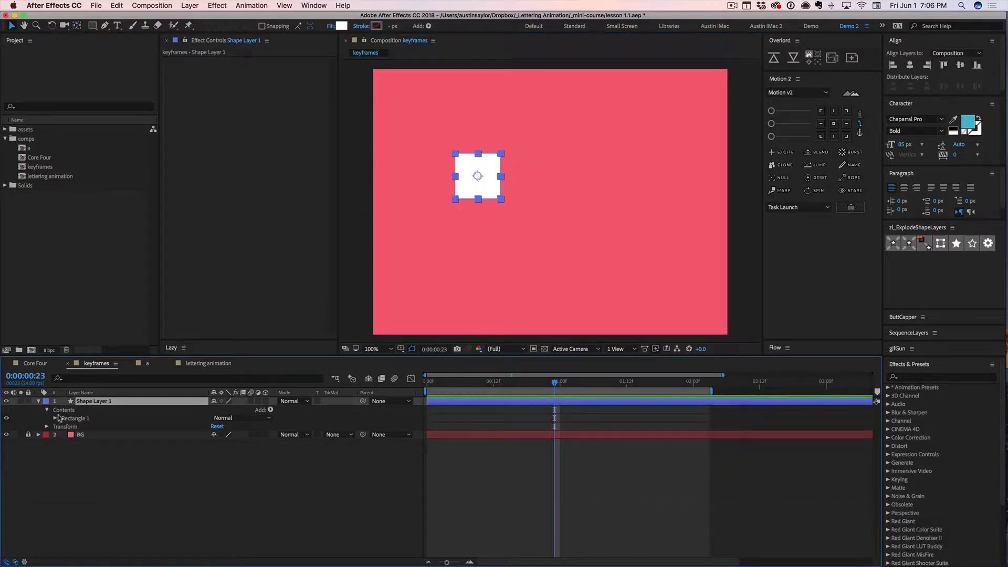
# Try rotating the square around its centred anchor point, and undo the rotation.
pyautogui.press('r')
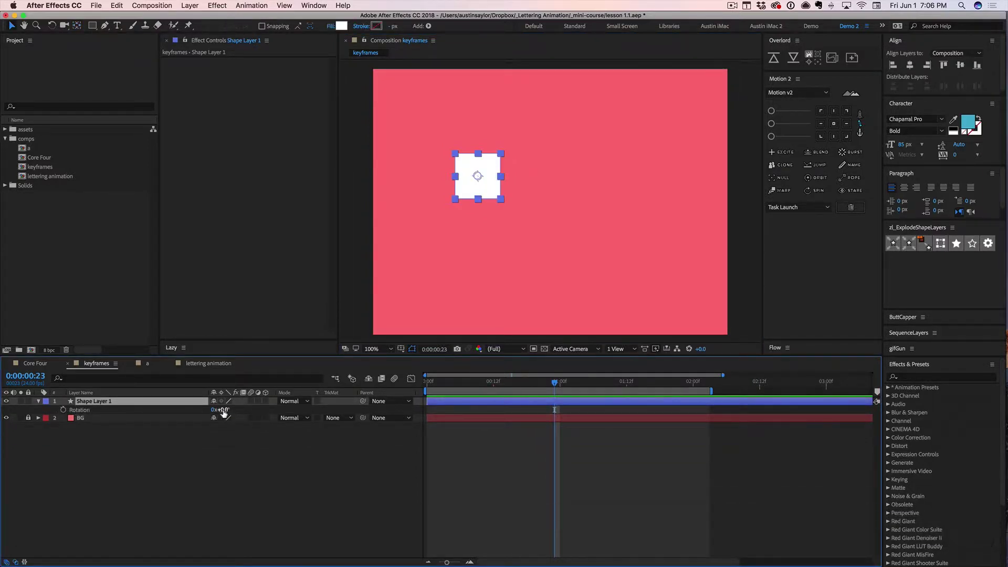
pyautogui.moveTo(222, 409); pyautogui.dragTo(284, 416)
pyautogui.press('super+z')
pyautogui.press('super+z')
# Try scaling the square from its centred anchor point, undo the scaling and deselect the layer.
pyautogui.press('s')
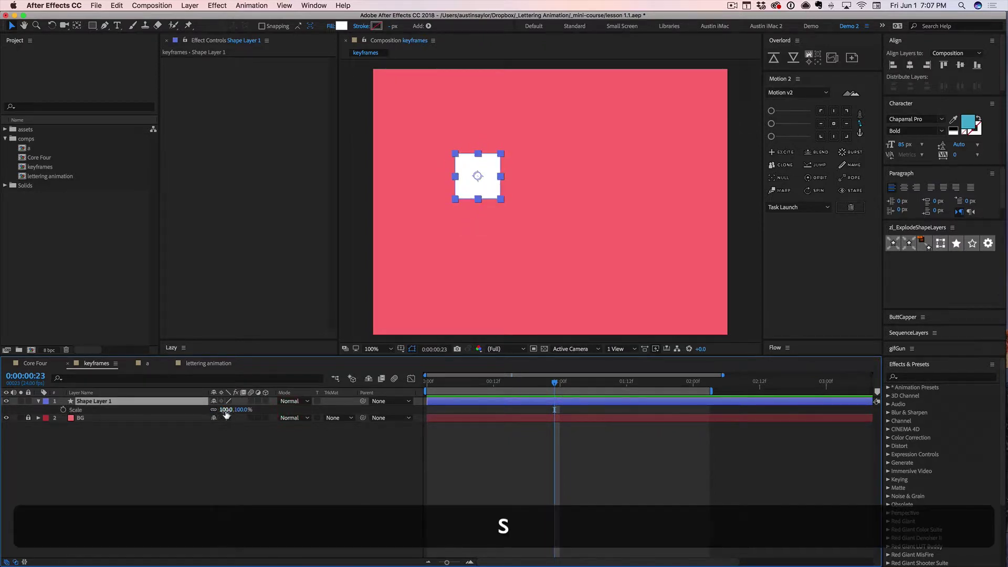
pyautogui.moveTo(238, 413); pyautogui.dragTo(301, 410)
pyautogui.press('super+z')
pyautogui.click(483, 443)
pyautogui.press('super+v')
pyautogui.press('v')
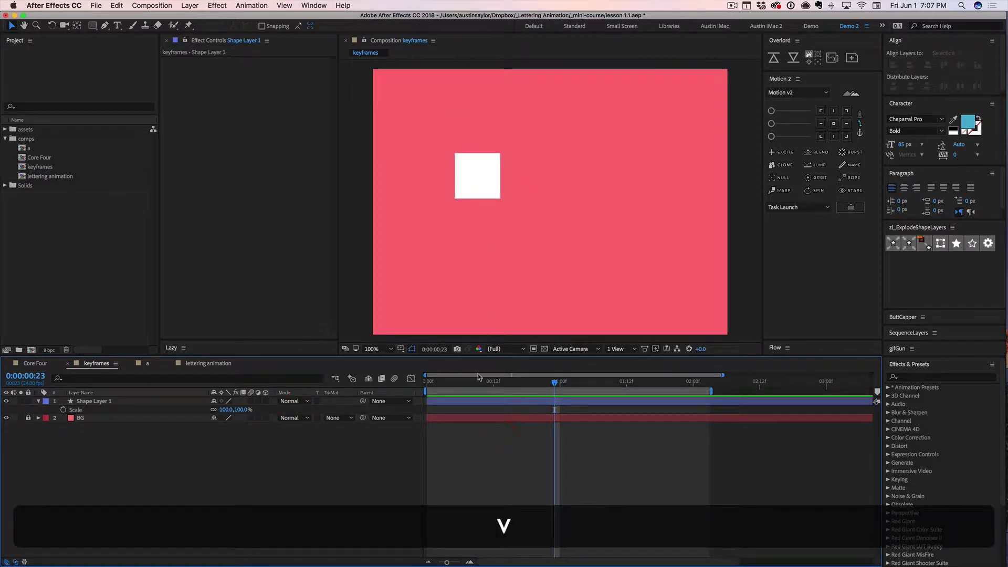
# Move the square slightly down and to the left, and snap its anchor point to its lower-left corner.
pyautogui.click(473, 404)
pyautogui.press('t')
pyautogui.moveTo(477, 175); pyautogui.dragTo(443, 206)
pyautogui.press('y')
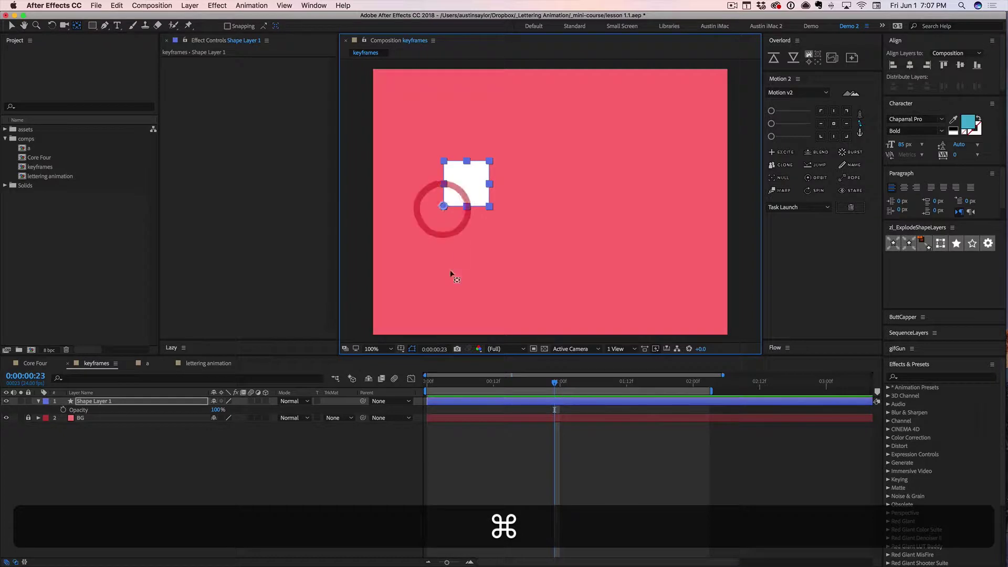
# Try rotating the square around its corner anchor point, and undo both the rotation and the anchor point move.
pyautogui.press('super+r')
pyautogui.press('r')
pyautogui.moveTo(220, 409); pyautogui.dragTo(265, 409)
pyautogui.press('super+z')
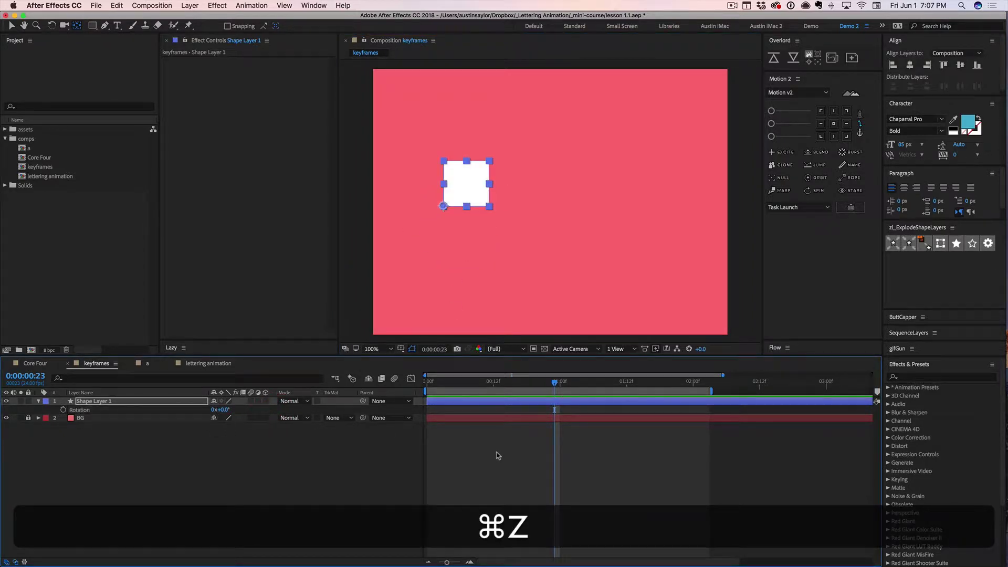
pyautogui.press('super+z')
# Move the square nearer the composition's left edge, to a position of about 270, 512, and deselect it.
pyautogui.click(498, 456)
pyautogui.press('super+v')
pyautogui.click(497, 402)
pyautogui.press('v')
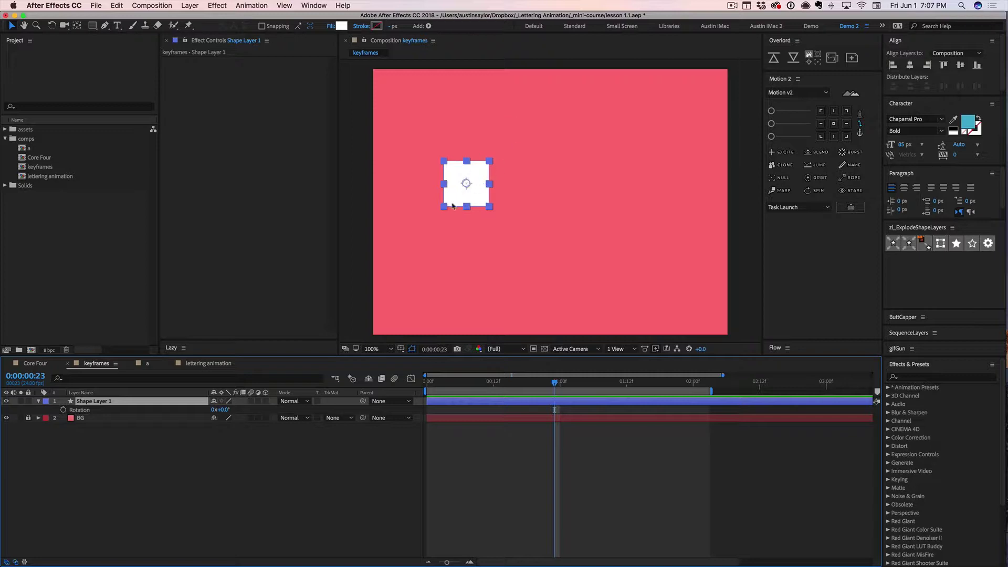
pyautogui.moveTo(465, 185); pyautogui.dragTo(438, 196)
pyautogui.click(491, 423)
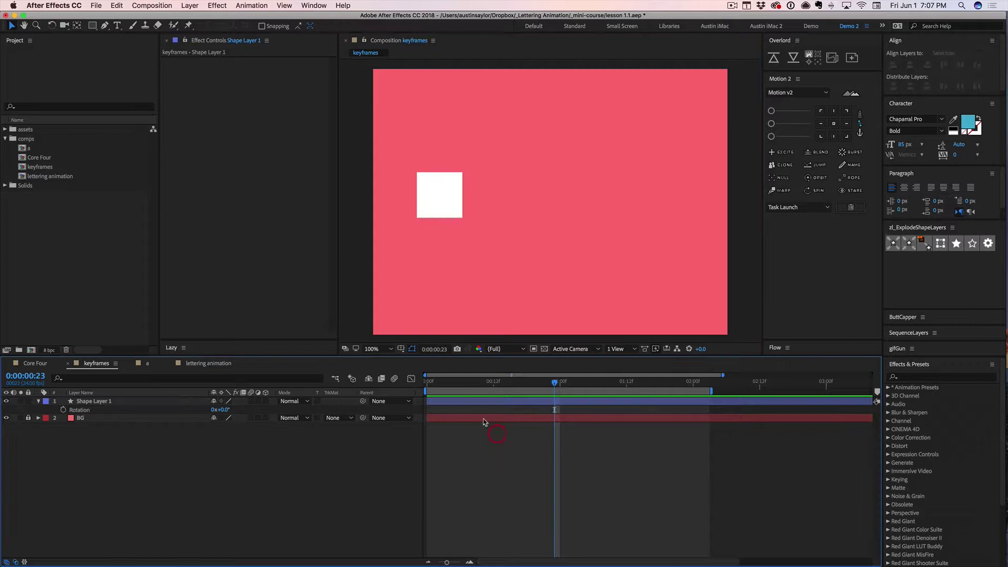
# Set the current time to 0:00:00:06 and expand the Transform properties of Shape Layer 1.
pyautogui.click(461, 383)
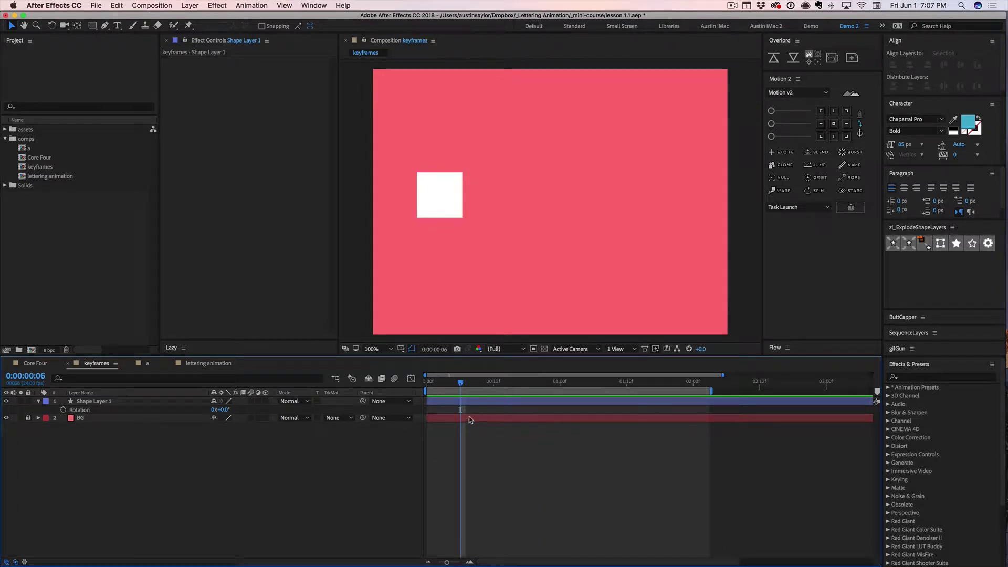
pyautogui.click(124, 402)
pyautogui.click(38, 401)
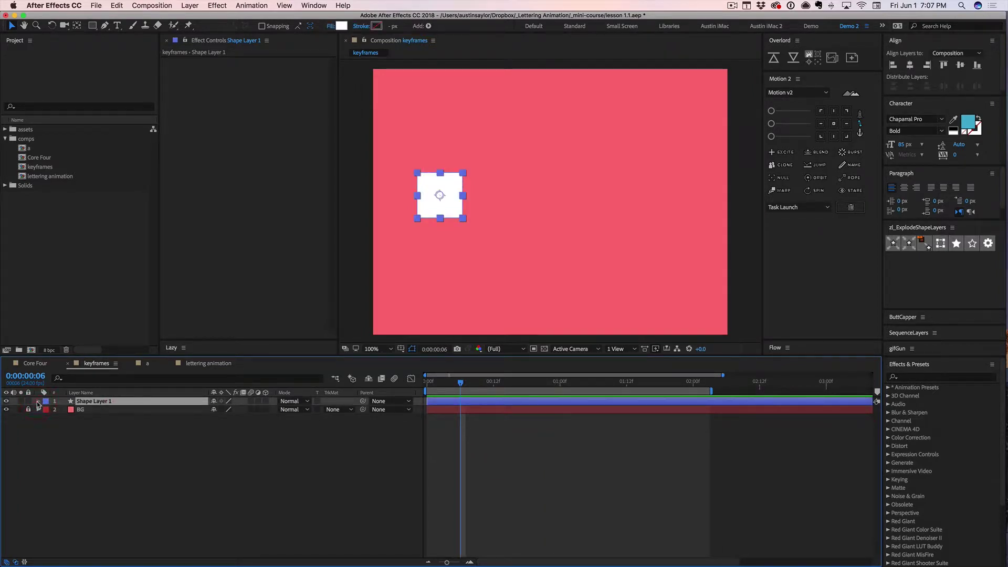
pyautogui.click(38, 402)
pyautogui.click(59, 419)
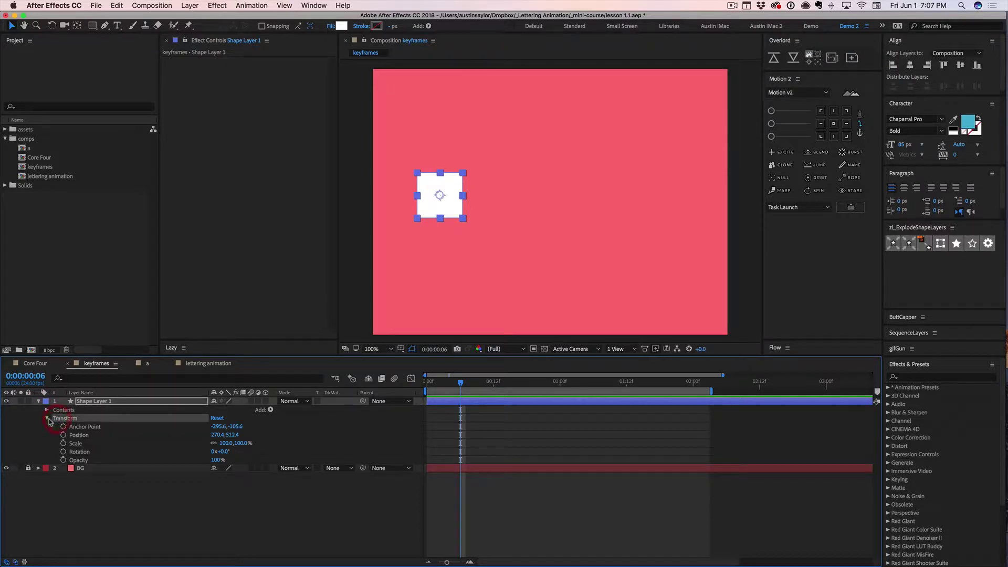
pyautogui.click(46, 418)
pyautogui.click(47, 418)
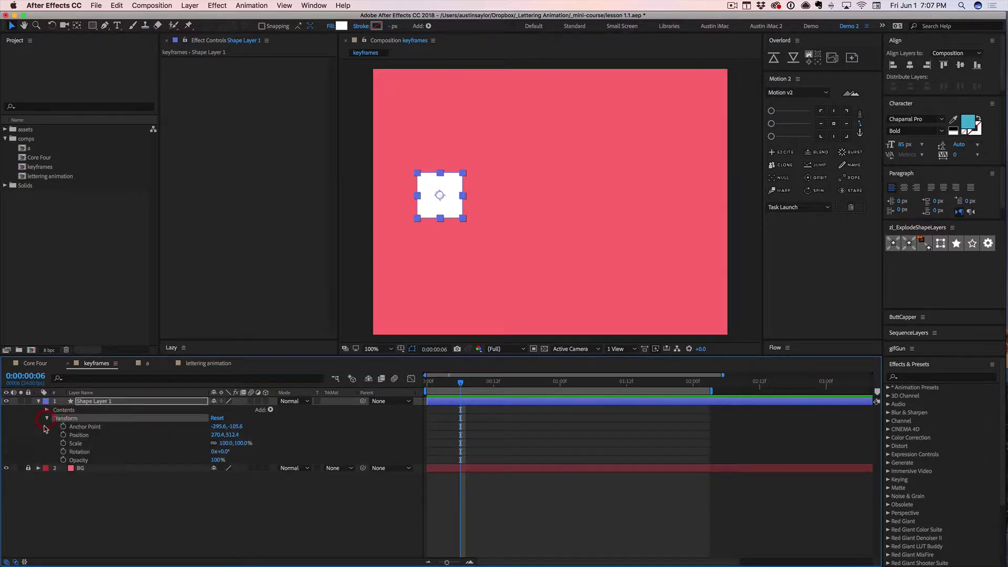
# Examine the Transform properties of Shape Layer 1: Anchor Point, Position, Scale, Rotation and Opacity.
pyautogui.click(87, 427)
pyautogui.keyDown('shift'); pyautogui.click(83, 461); pyautogui.keyUp('shift')
pyautogui.click(110, 491)
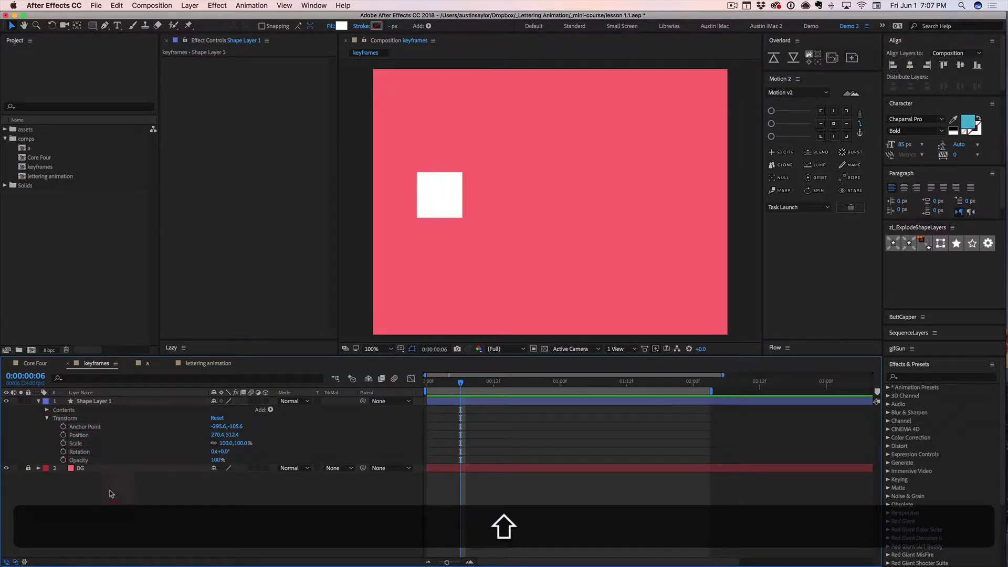
pyautogui.click(84, 436)
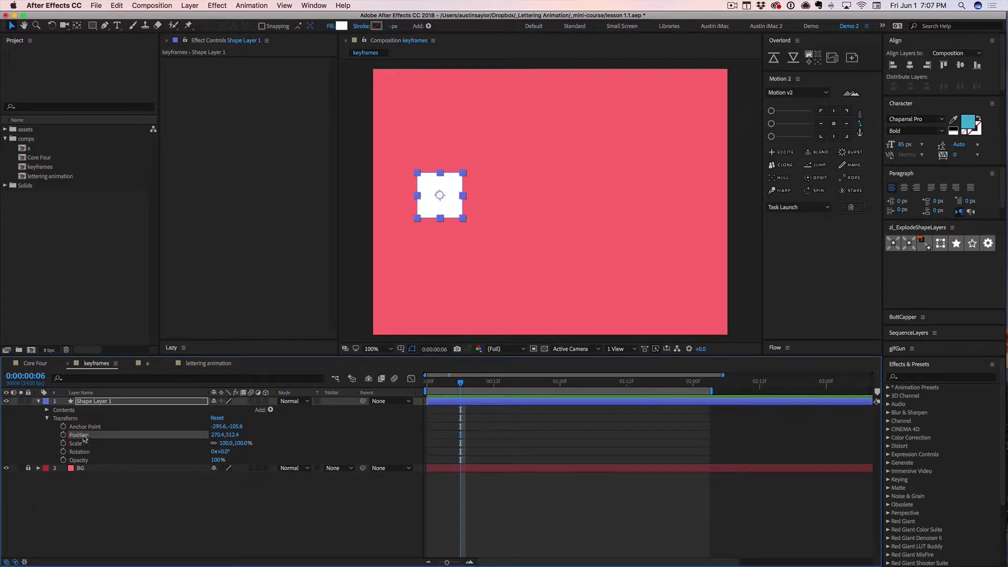
pyautogui.click(88, 428)
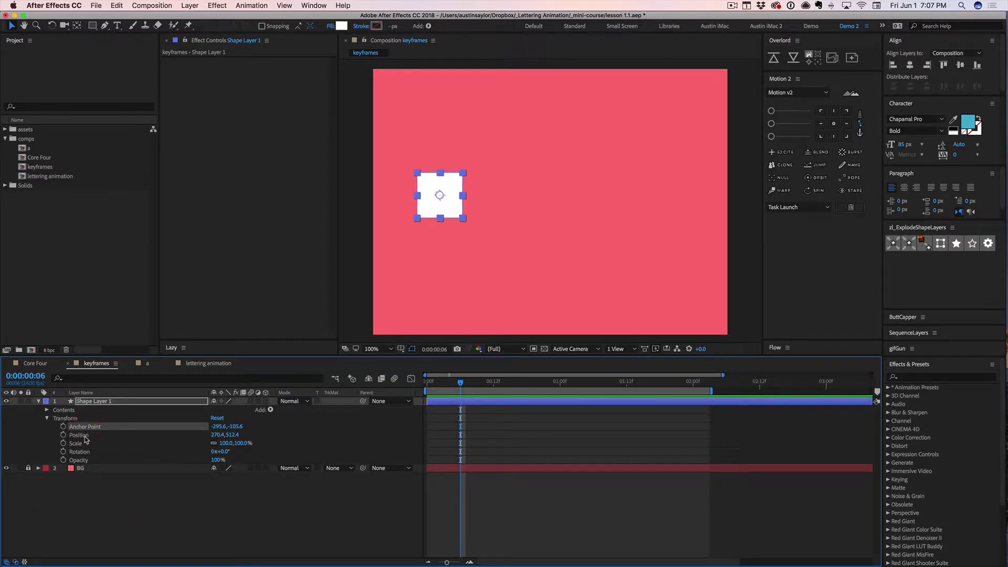
pyautogui.click(84, 436)
pyautogui.click(85, 444)
pyautogui.click(86, 453)
pyautogui.click(89, 460)
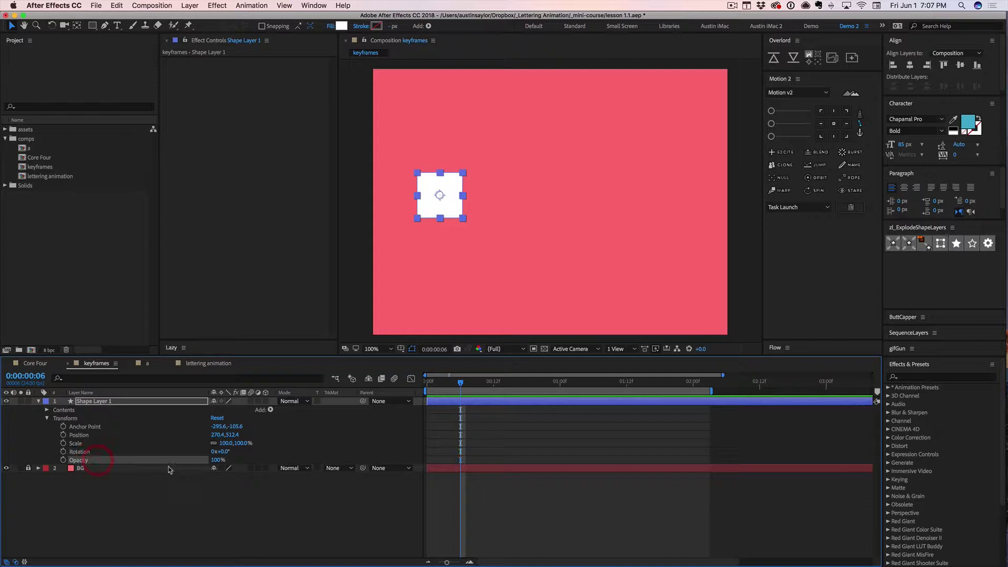
pyautogui.click(155, 494)
# Animate the square's Position from a keyframe at 0:00:00:06 straight across to about 1108, 512 at 0:00:01:00.
pyautogui.click(83, 436)
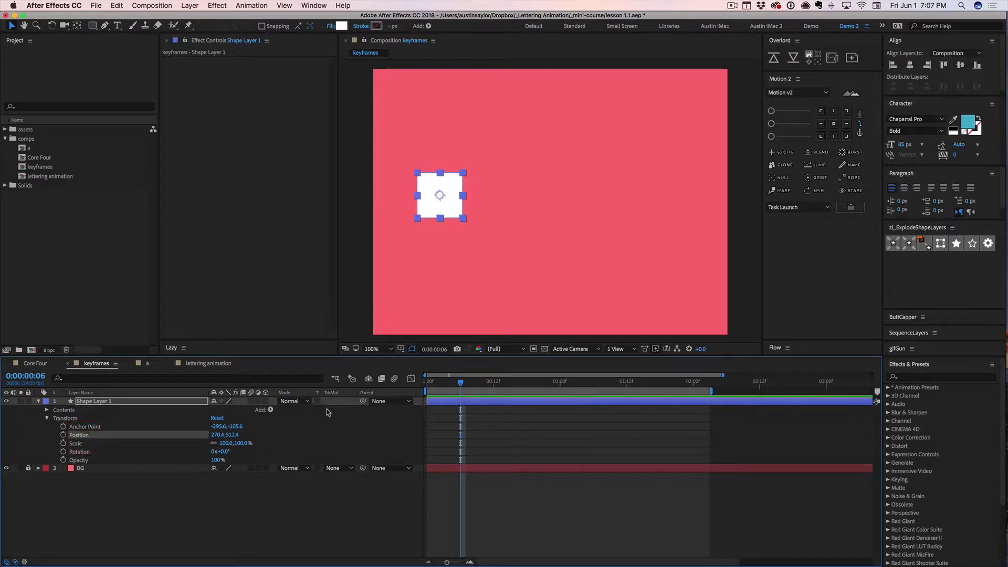
pyautogui.moveTo(461, 383)
pyautogui.mouseDown()
pyautogui.moveTo(443, 383)
pyautogui.moveTo(471, 383)
pyautogui.moveTo(461, 385)
pyautogui.mouseUp()
pyautogui.click(63, 436)
pyautogui.moveTo(479, 439)
pyautogui.mouseDown()
pyautogui.moveTo(448, 442)
pyautogui.moveTo(462, 431)
pyautogui.mouseUp()
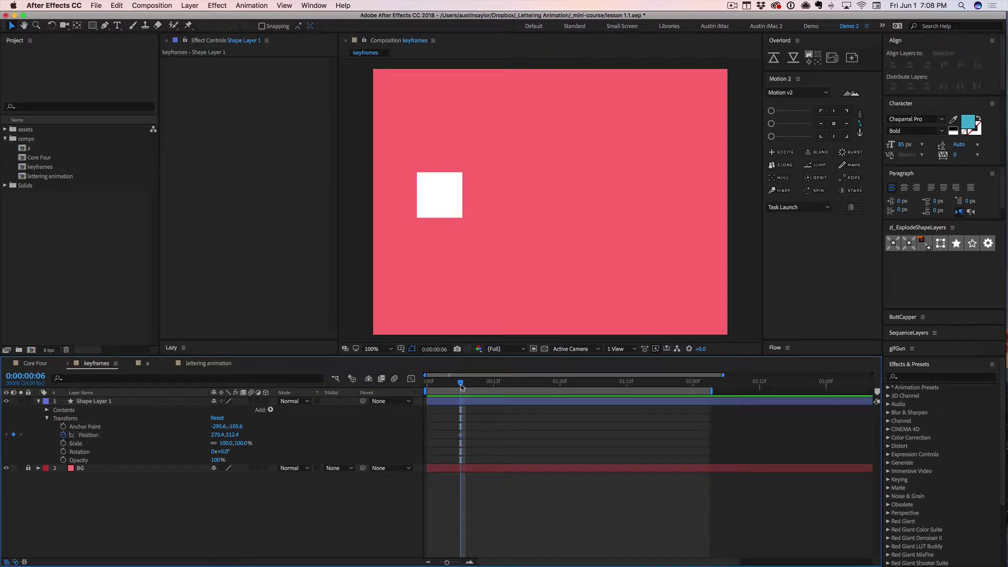
pyautogui.moveTo(462, 386); pyautogui.dragTo(560, 383)
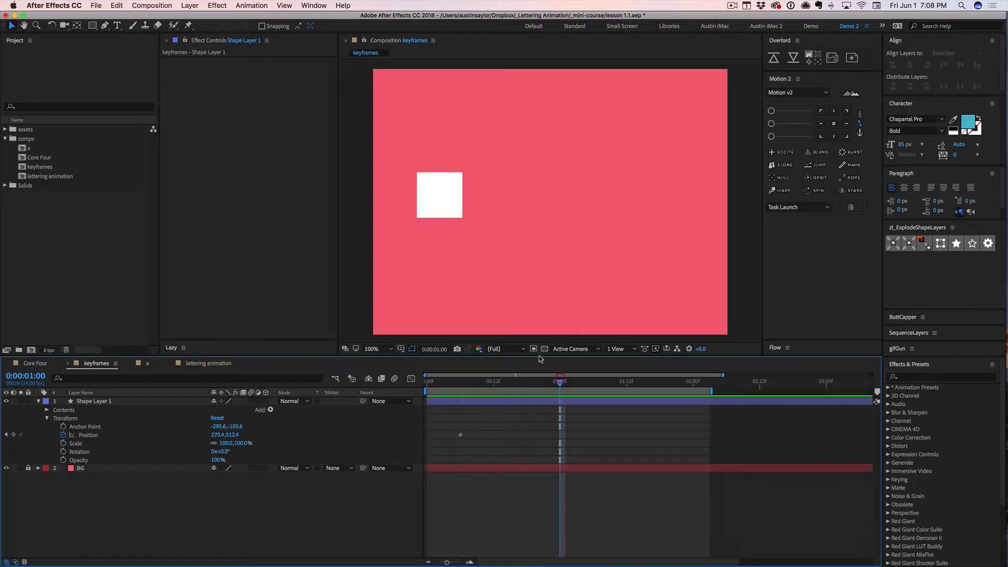
pyautogui.moveTo(440, 203); pyautogui.dragTo(648, 212)
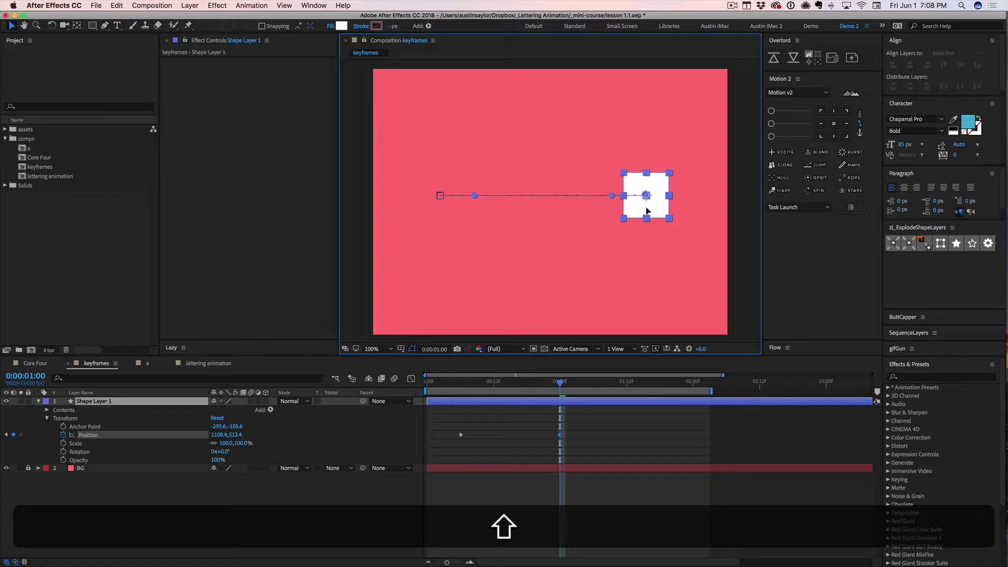
# Shorten the work area to end shortly before the two-second mark and preview the square's movement from its start.
pyautogui.click(582, 426)
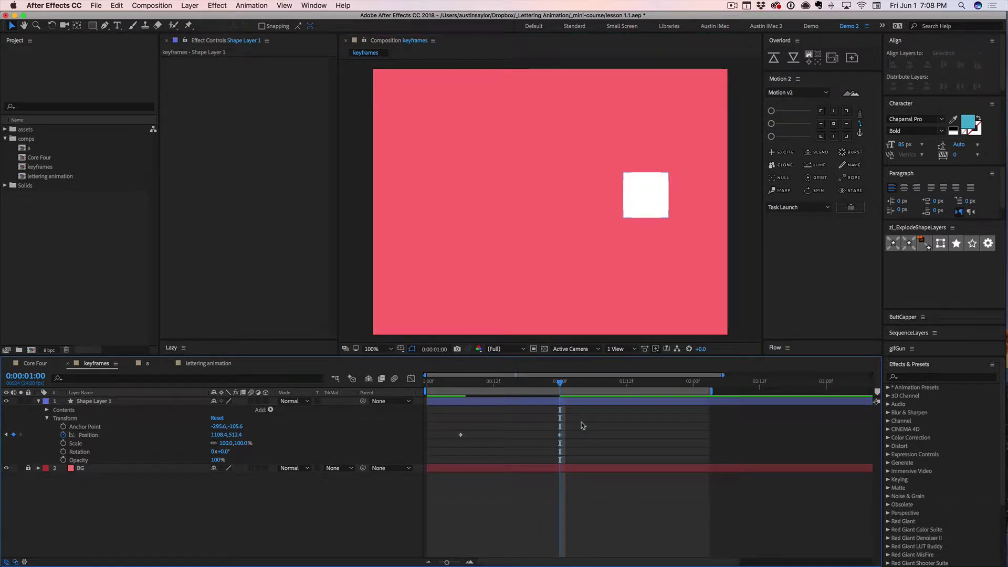
pyautogui.moveTo(713, 390)
pyautogui.mouseDown()
pyautogui.moveTo(654, 390)
pyautogui.moveTo(672, 389)
pyautogui.mouseUp()
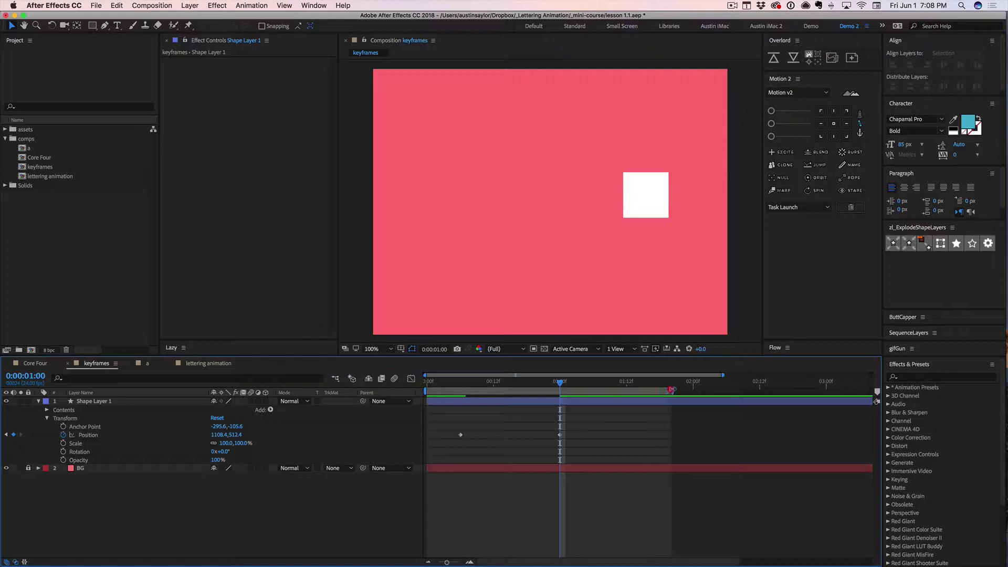
pyautogui.press('space')
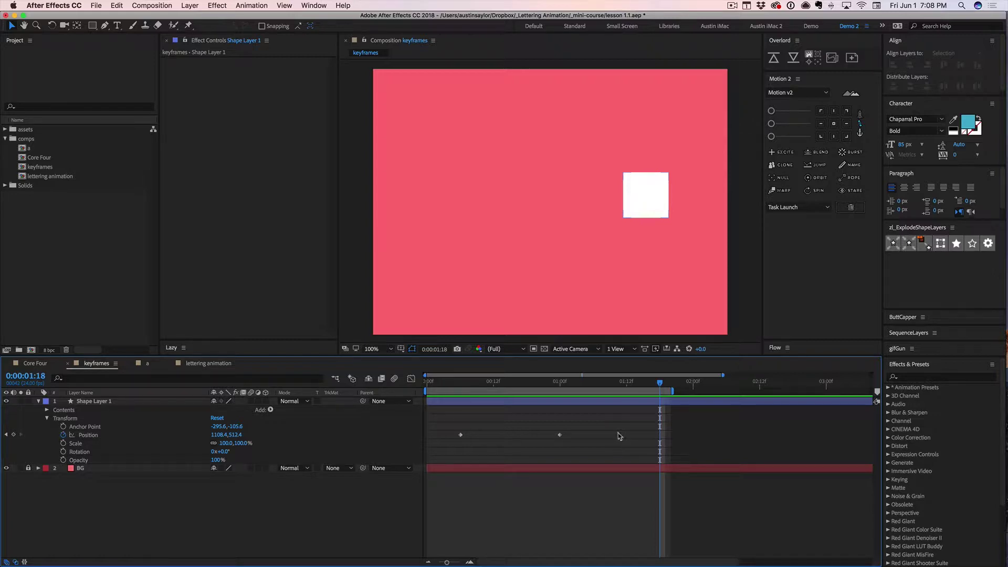
pyautogui.moveTo(588, 387); pyautogui.dragTo(450, 383)
pyautogui.press('space')
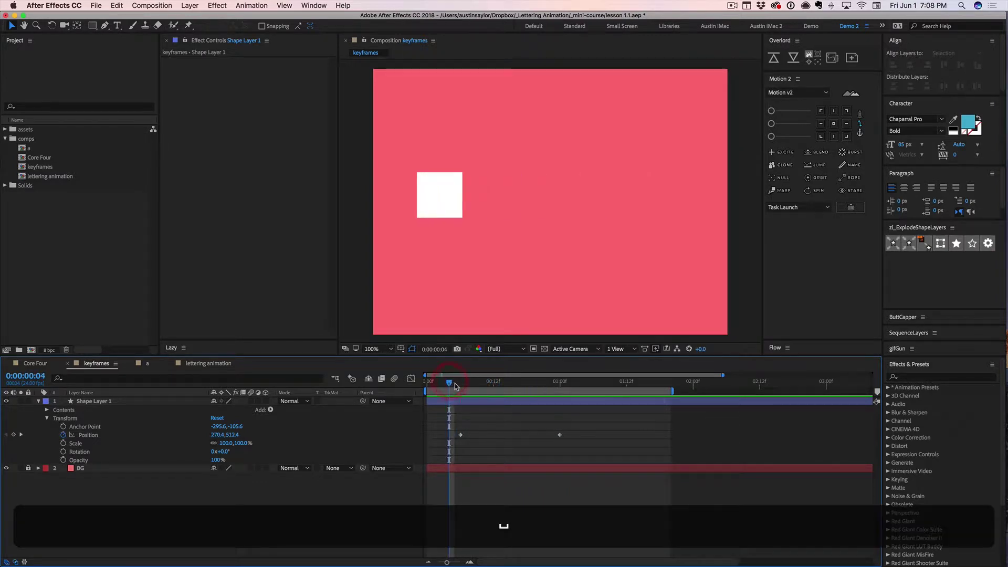
pyautogui.press('space')
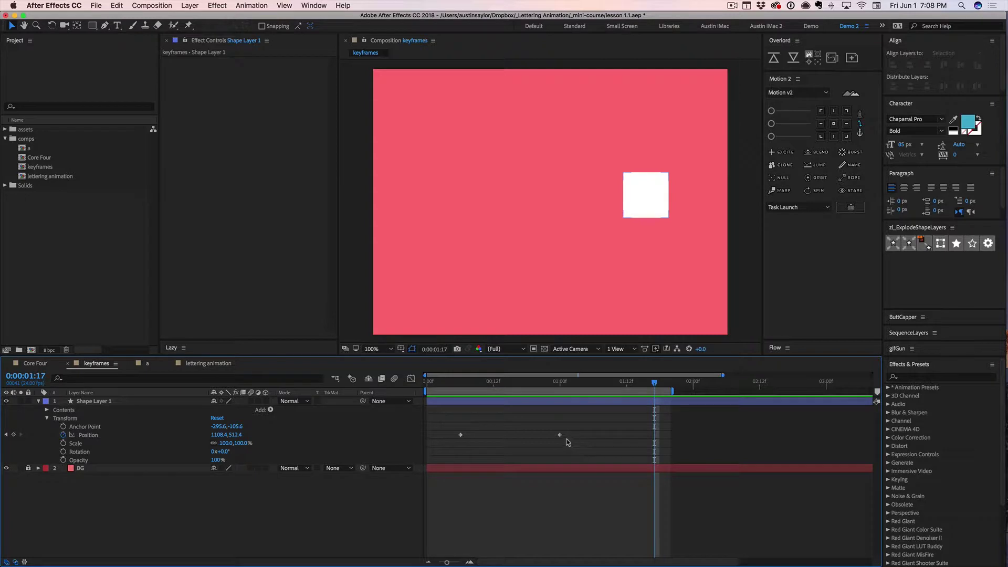
# Apply Easy Ease to both Position keyframes of Shape Layer 1 through the Keyframe Assistant.
pyautogui.moveTo(457, 437)
pyautogui.mouseDown()
pyautogui.moveTo(569, 445)
pyautogui.moveTo(452, 440)
pyautogui.mouseUp()
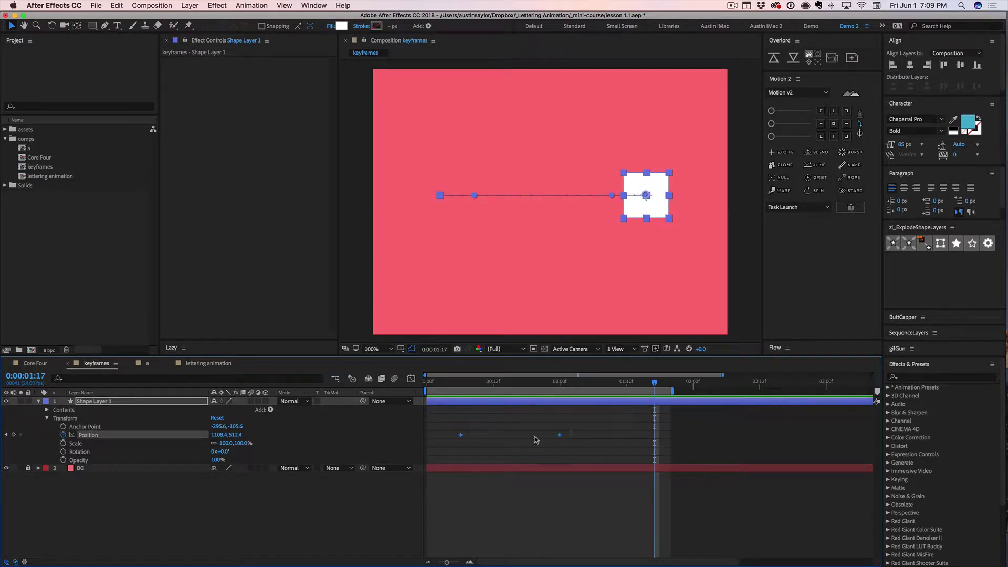
pyautogui.rightClick(560, 437)
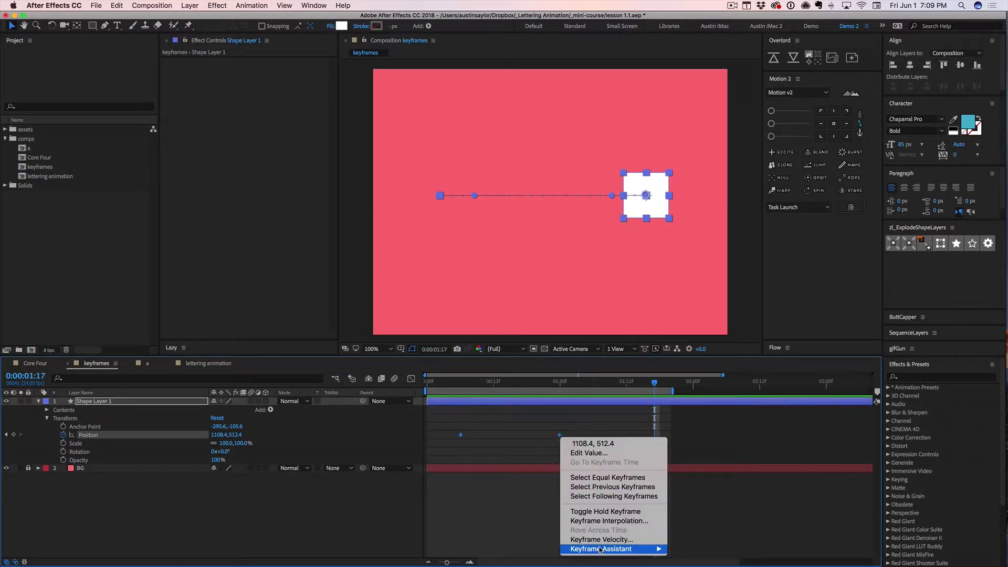
pyautogui.moveTo(600, 550)
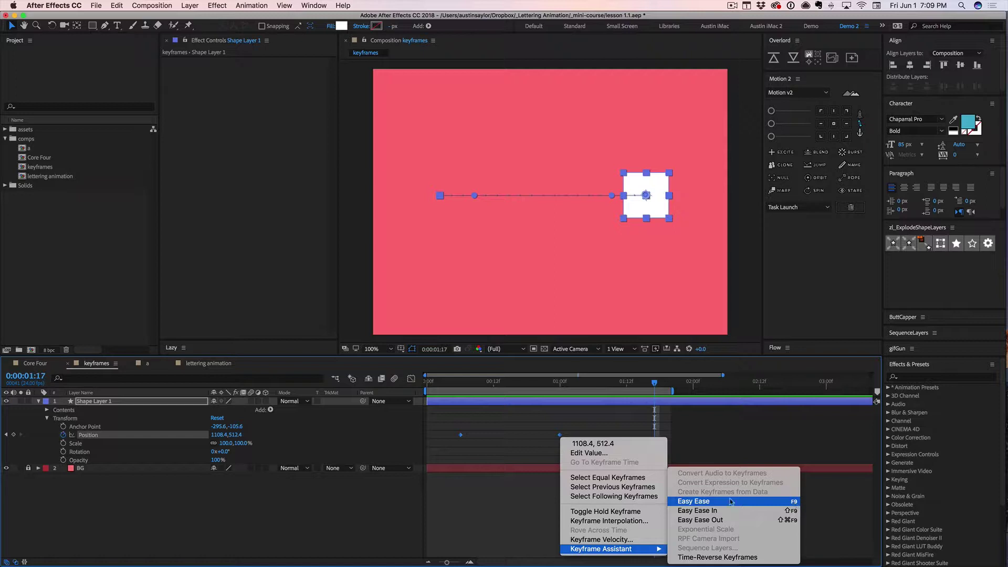
pyautogui.click(699, 503)
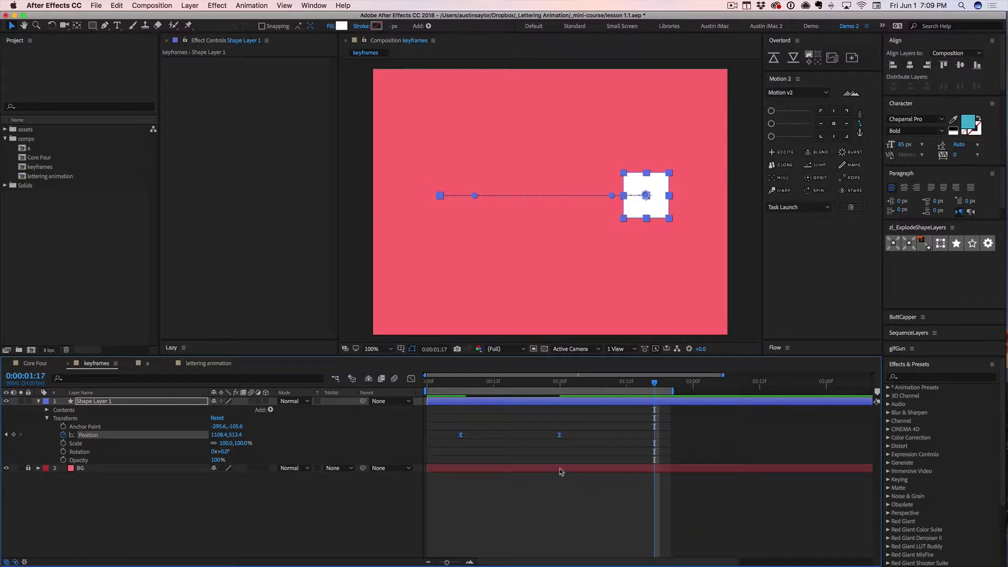
pyautogui.click(503, 445)
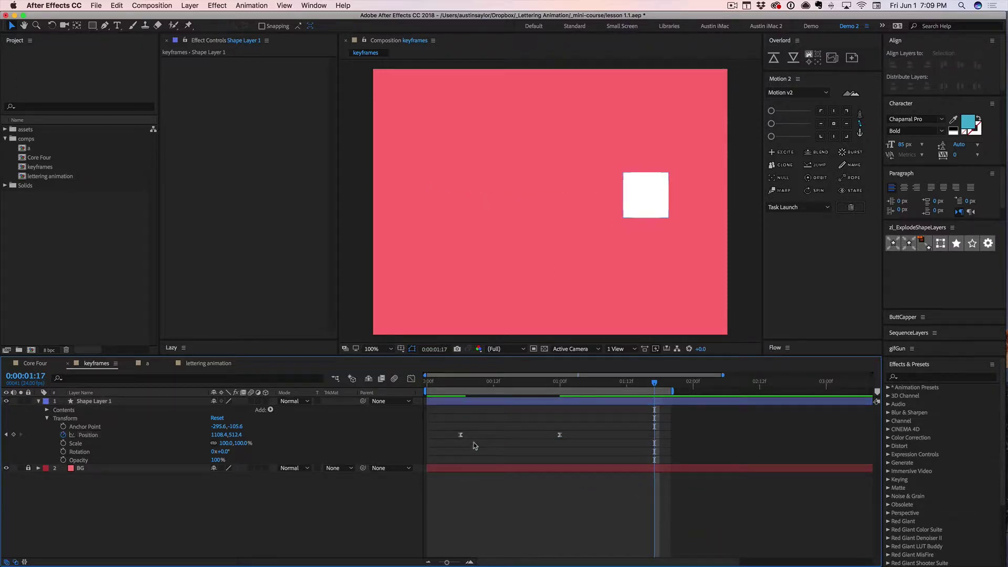
# Examine the two eased Position keyframes and preview the square's eased movement.
pyautogui.moveTo(451, 431); pyautogui.dragTo(562, 444)
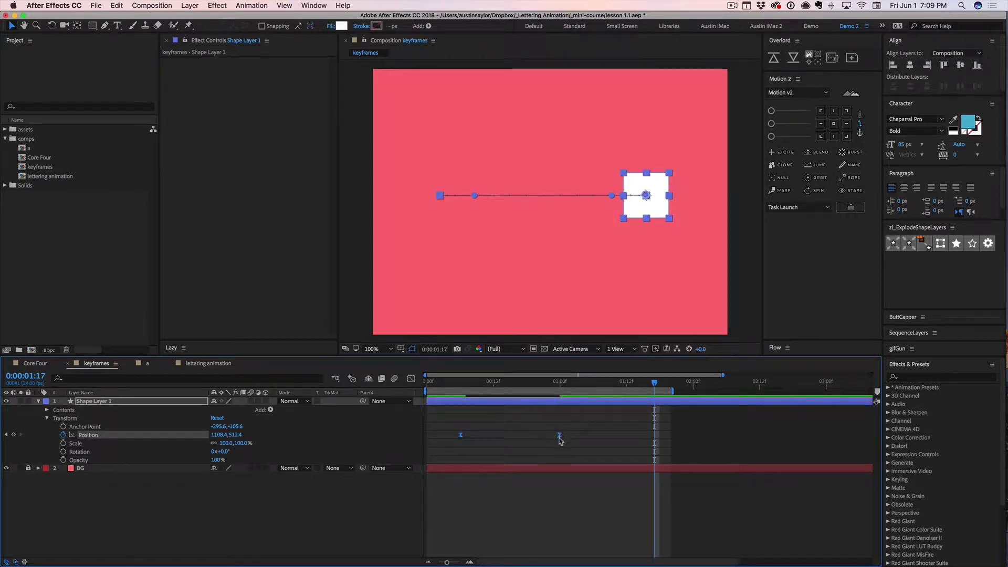
pyautogui.click(527, 432)
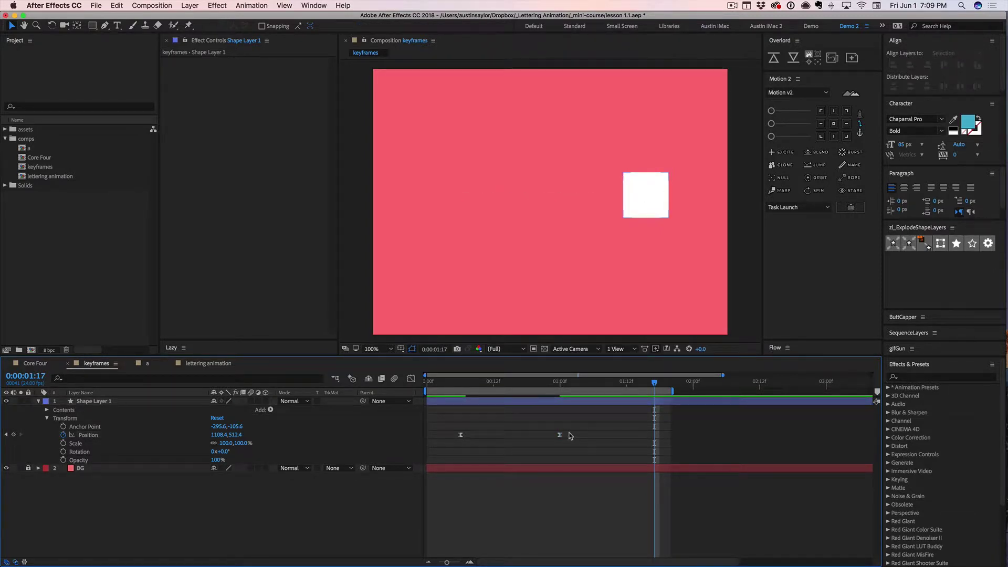
pyautogui.moveTo(571, 436); pyautogui.dragTo(450, 447)
pyautogui.click(488, 443)
pyautogui.press('space')
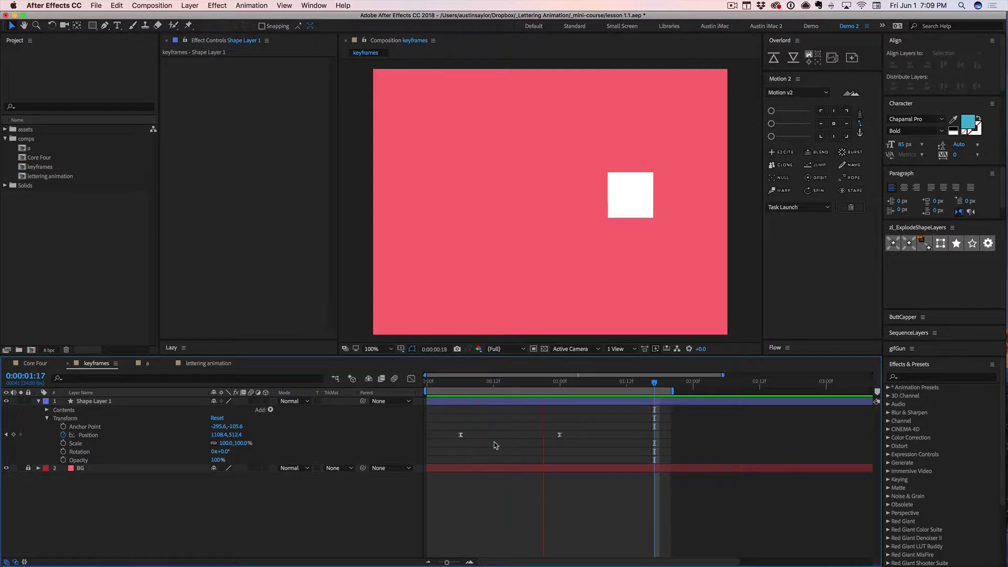
pyautogui.press('space')
# Undo the Easy Ease and preview the linear movement with the work area shortened to about 0:00:01:12.
pyautogui.press('super+z')
pyautogui.press('super+z')
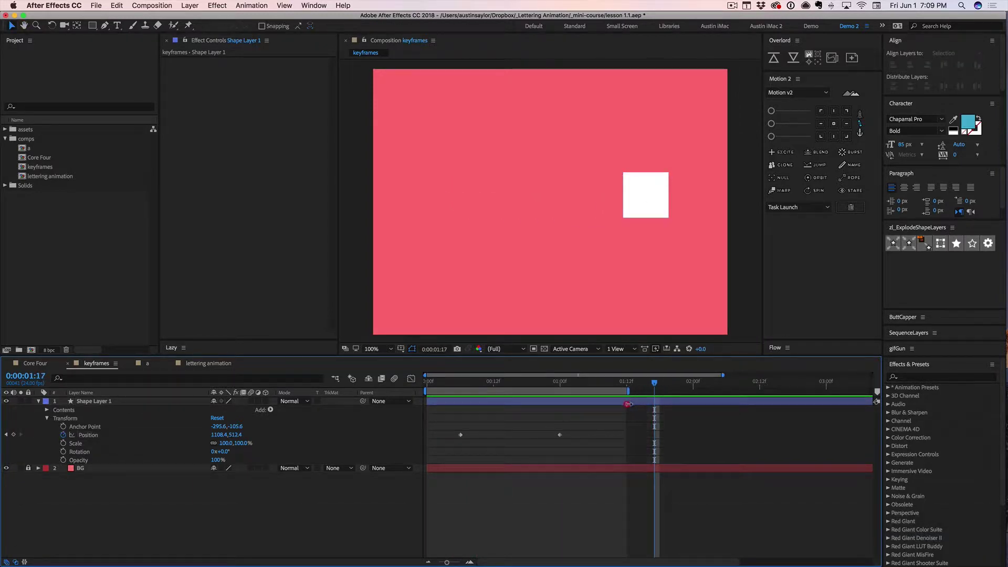
pyautogui.press('space')
pyautogui.click(609, 383)
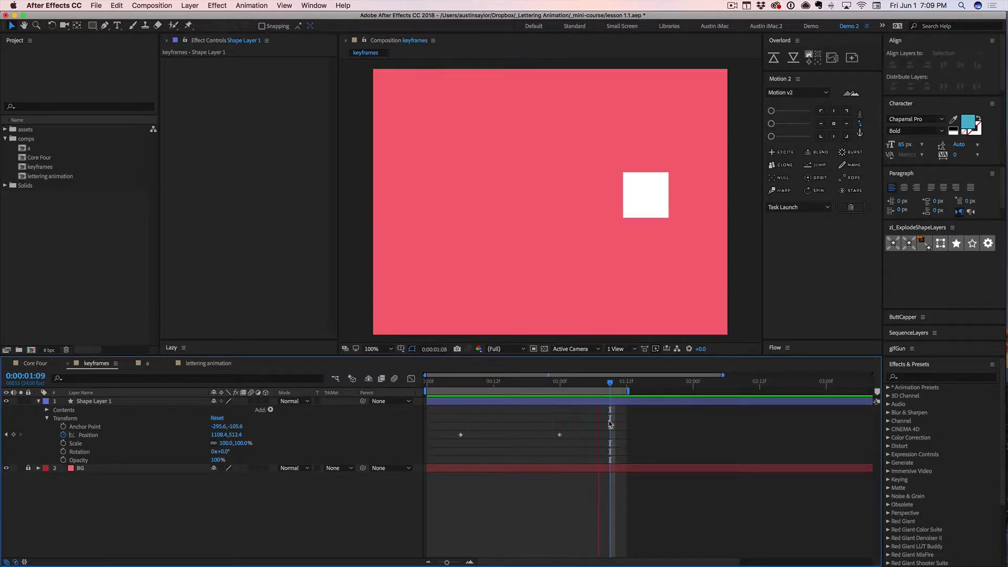
pyautogui.press('space')
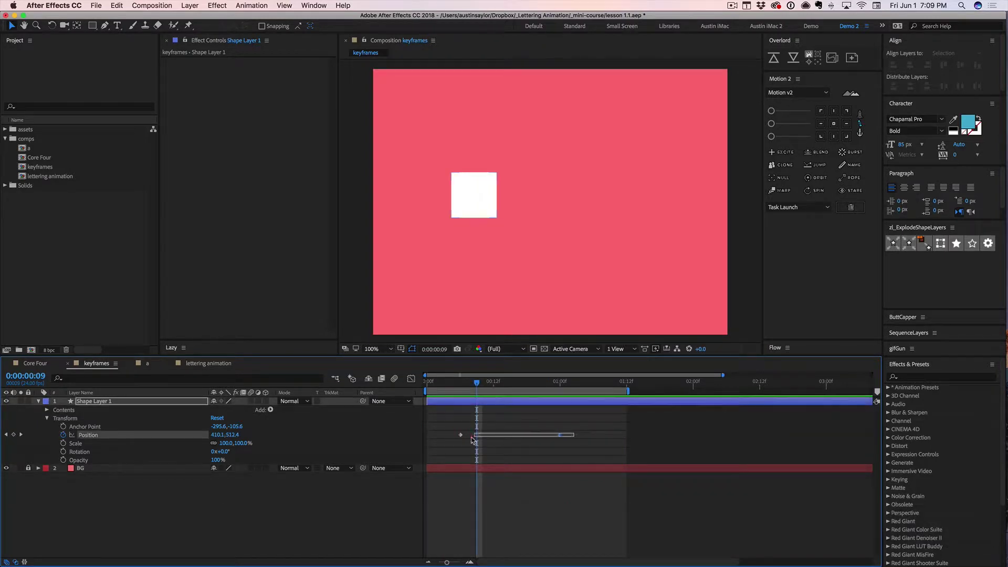
# Apply Easy Ease to both Position keyframes again and preview the square's movement.
pyautogui.moveTo(576, 437); pyautogui.dragTo(450, 446)
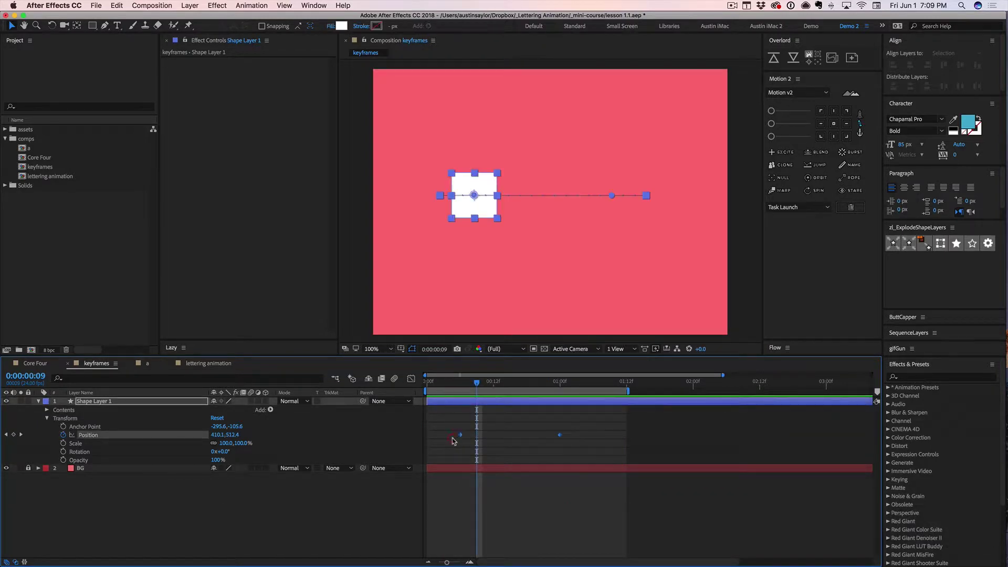
pyautogui.press('F9')
pyautogui.click(501, 443)
pyautogui.press('space')
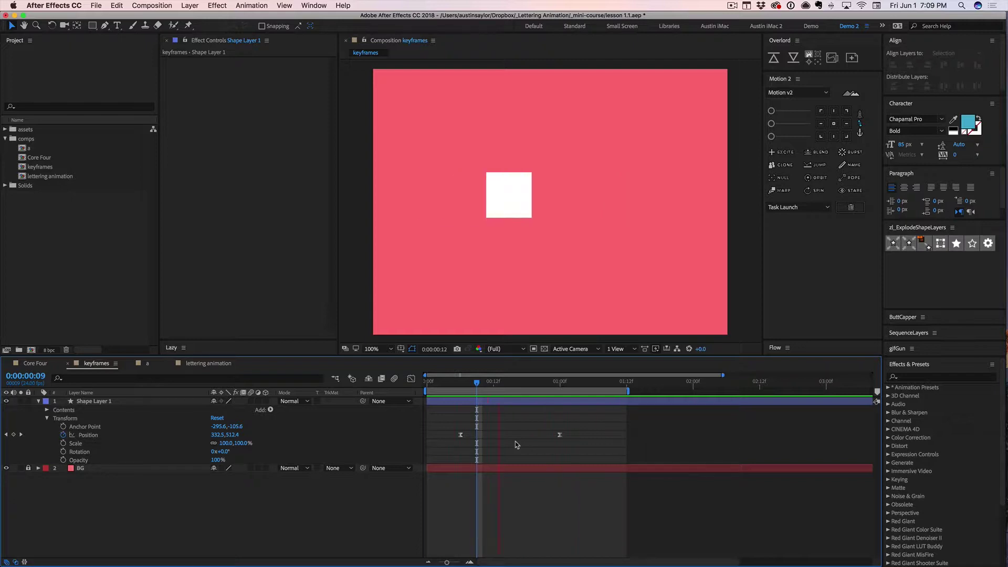
pyautogui.press('space')
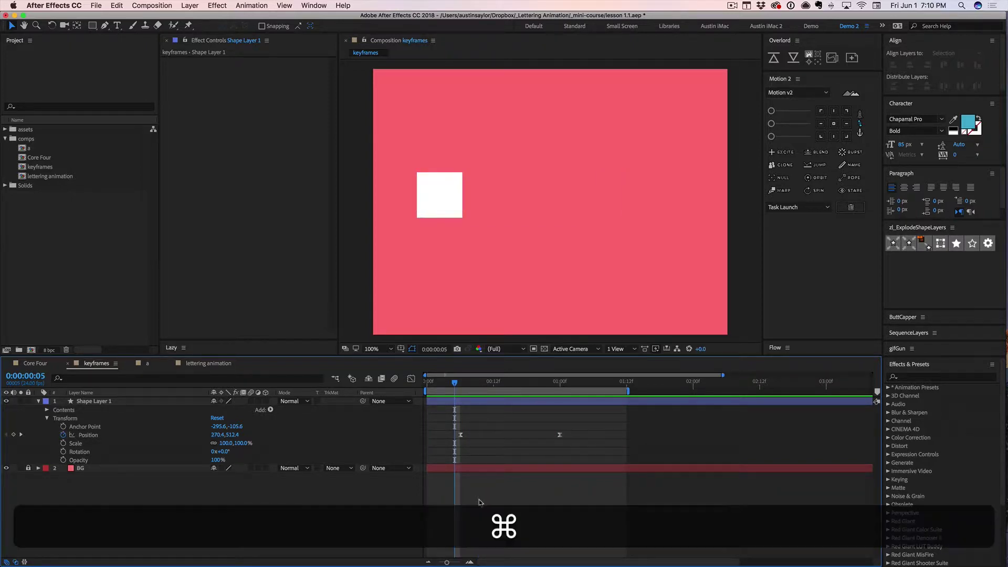
# Undo the Easy Ease on the Position keyframes and check the restored linear keyframes.
pyautogui.press('cmd+z')
pyautogui.press('cmd+z')
pyautogui.press('cmd+z')
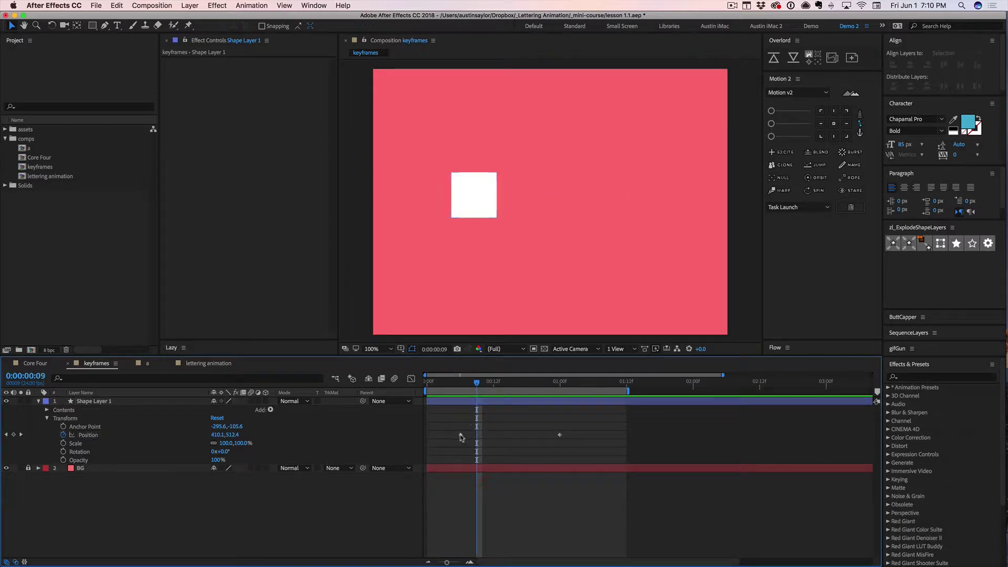
pyautogui.moveTo(570, 430); pyautogui.dragTo(451, 446)
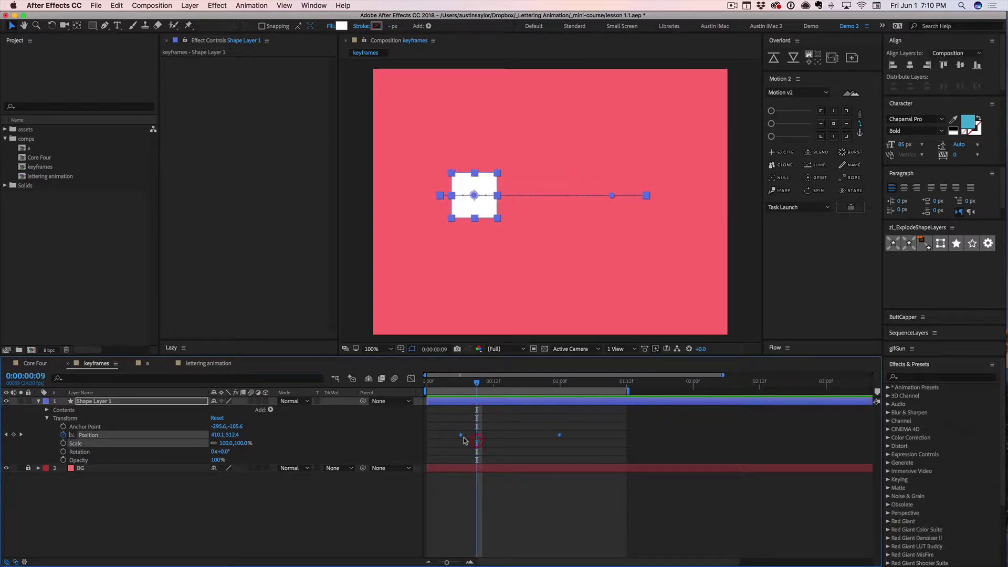
pyautogui.click(467, 446)
pyautogui.click(461, 435)
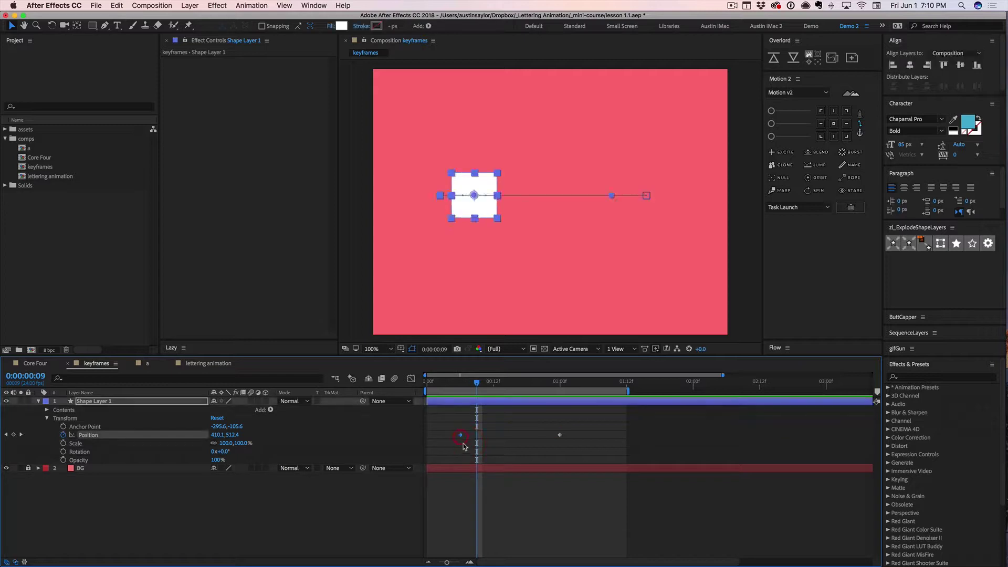
pyautogui.click(470, 444)
# Scrub from the Position keyframe at 0:00:00:06 to the one at 0:00:01:00 and play the linear movement.
pyautogui.click(462, 384)
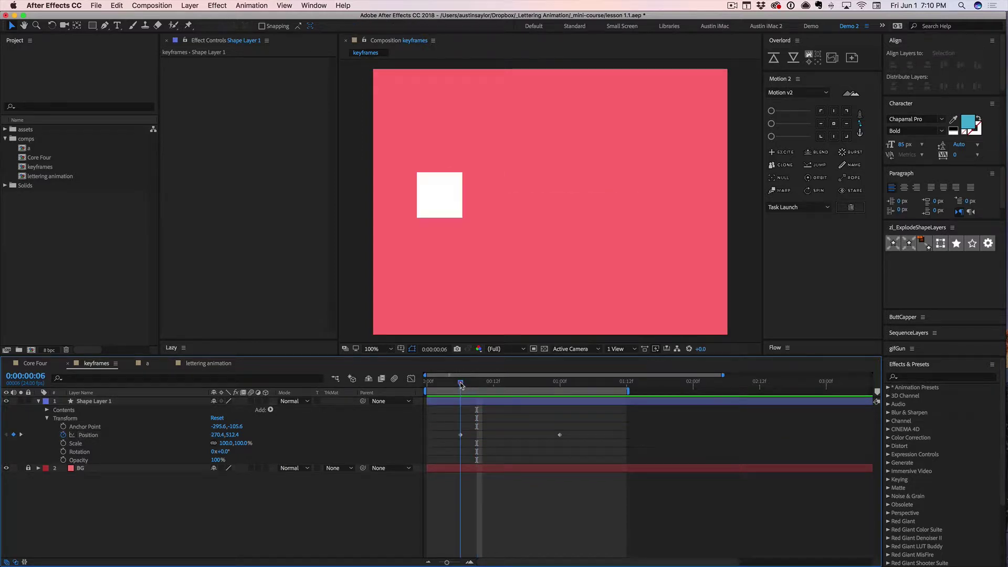
pyautogui.moveTo(462, 384); pyautogui.dragTo(516, 393)
pyautogui.press('space')
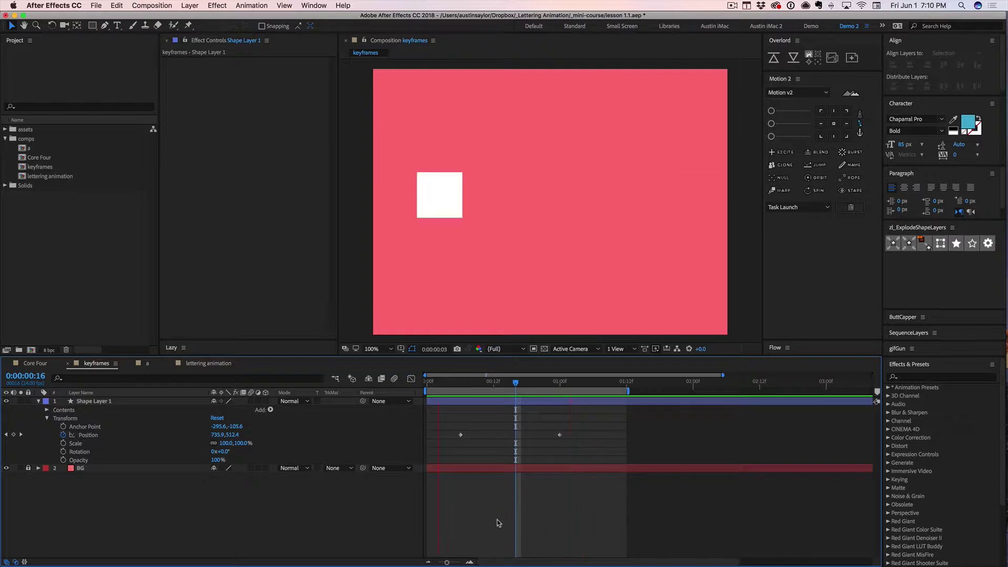
pyautogui.press('space')
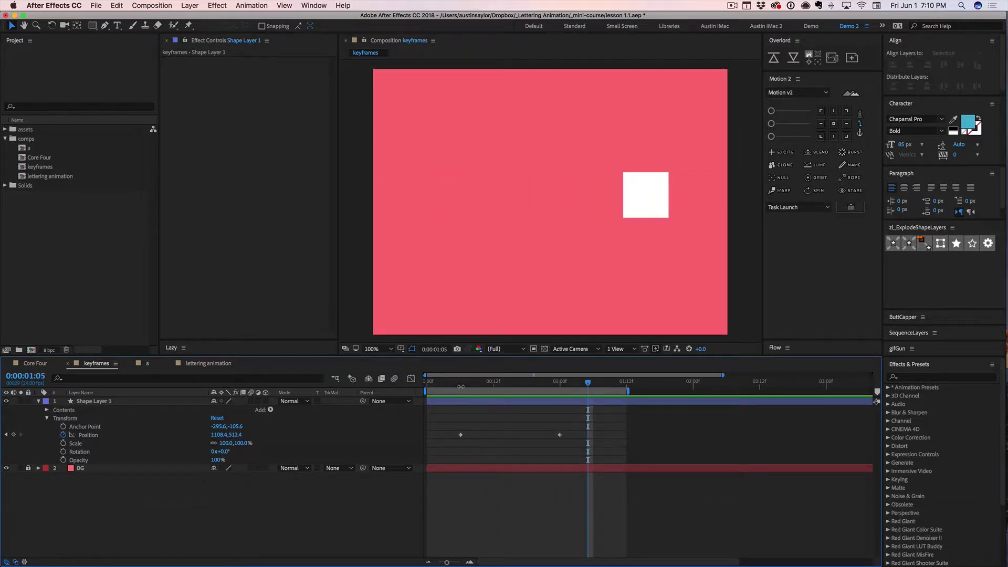
pyautogui.click(461, 386)
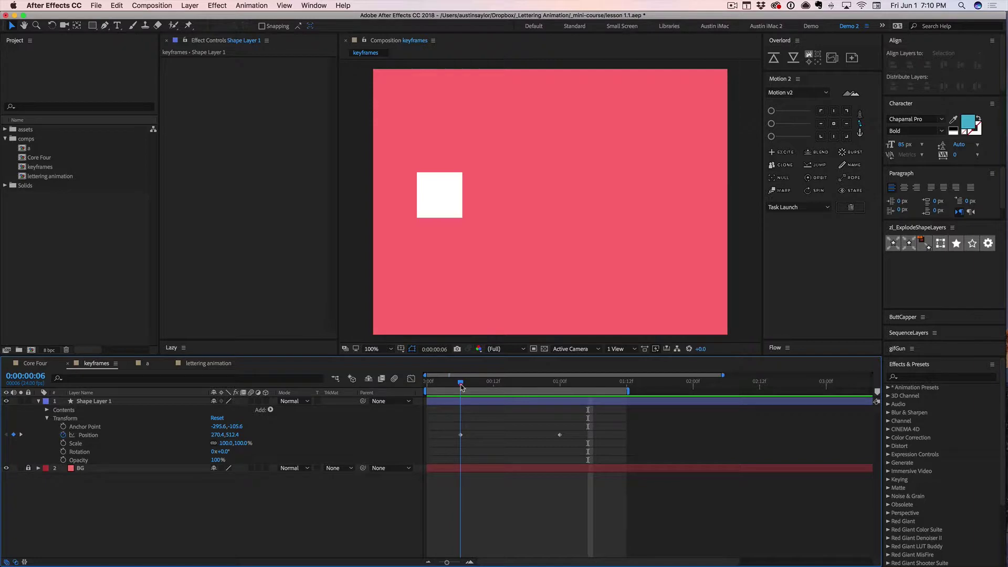
pyautogui.moveTo(463, 387); pyautogui.dragTo(565, 418)
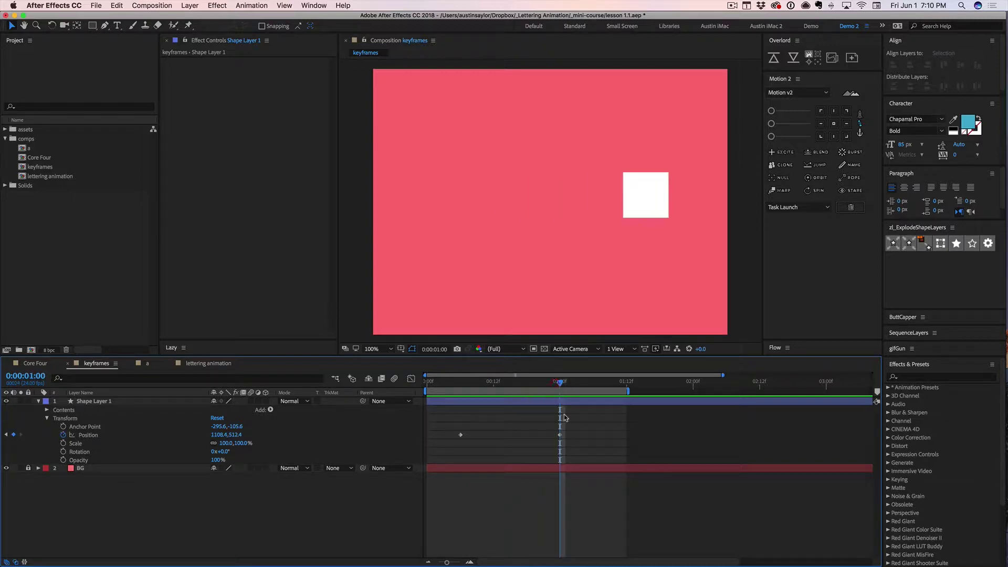
# Stretch the Position animation to end at about 0:00:02:18 within an extended work area, and apply Easy Ease to both keyframes.
pyautogui.moveTo(631, 392); pyautogui.dragTo(846, 390)
pyautogui.moveTo(561, 437); pyautogui.dragTo(793, 435)
pyautogui.moveTo(802, 428); pyautogui.dragTo(458, 455)
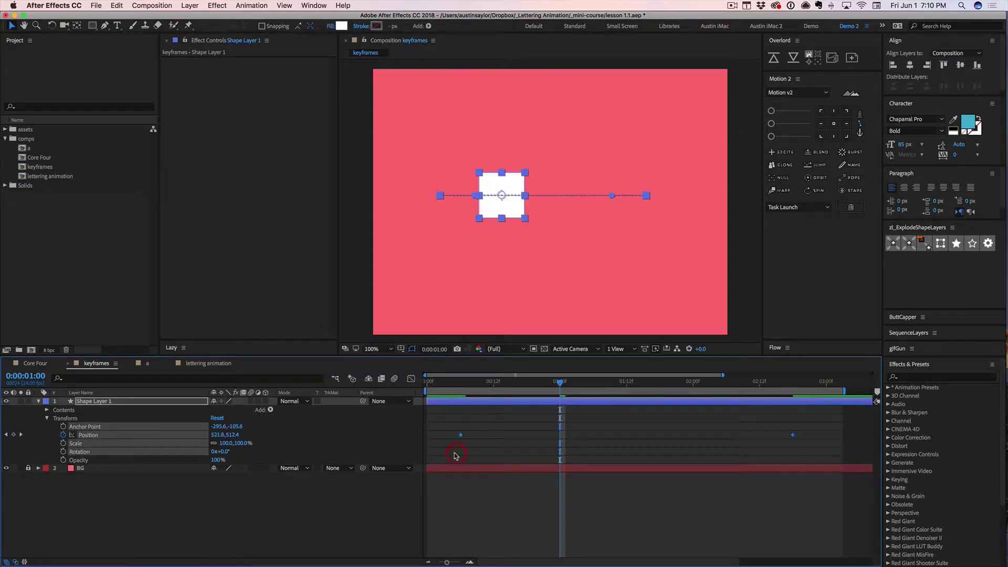
pyautogui.press('F9')
pyautogui.click(472, 396)
pyautogui.click(459, 386)
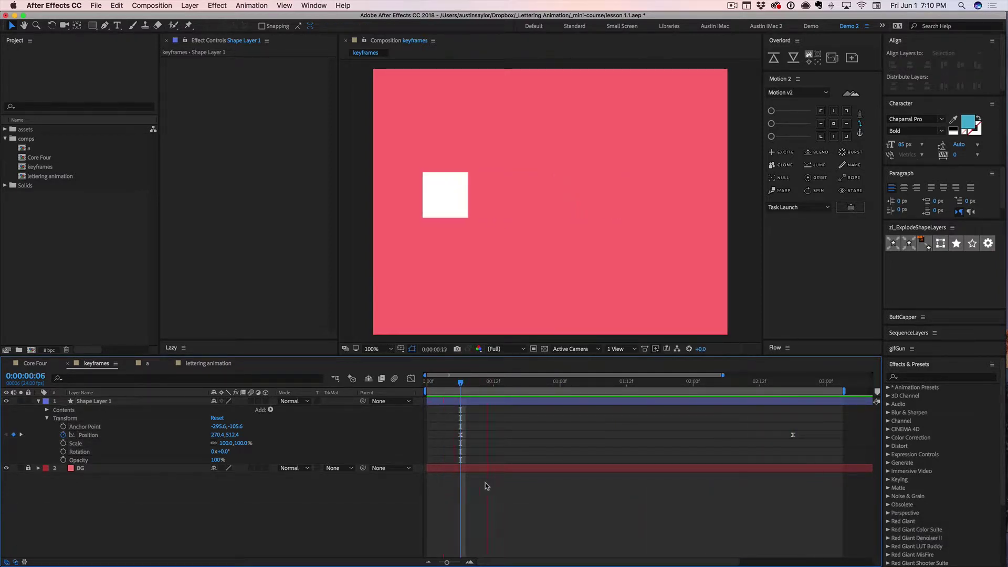
# Undo the Easy Ease, the end keyframe's move and the work area extension.
pyautogui.press('super+z')
pyautogui.press('super+z')
pyautogui.press('super+z')
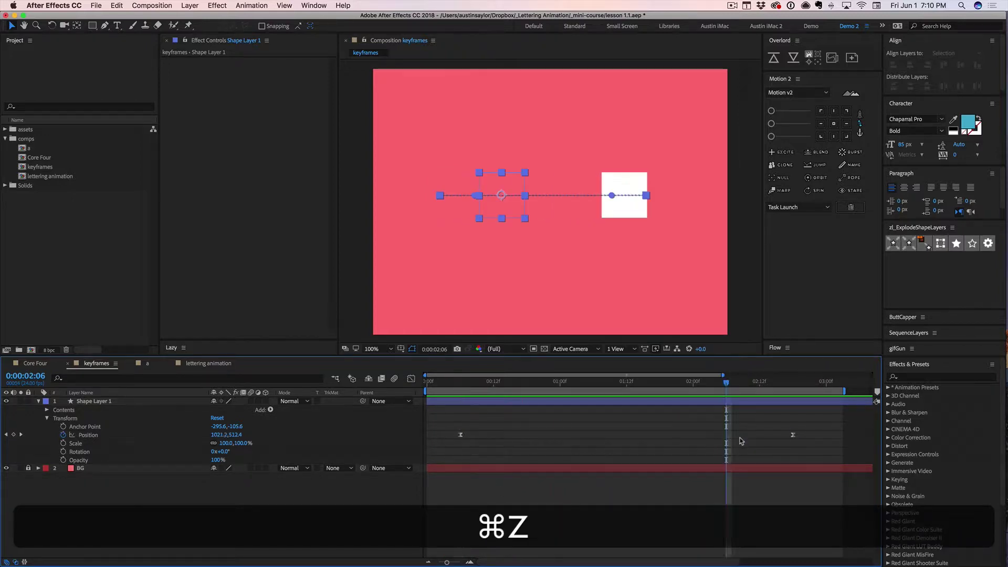
pyautogui.press('super+z')
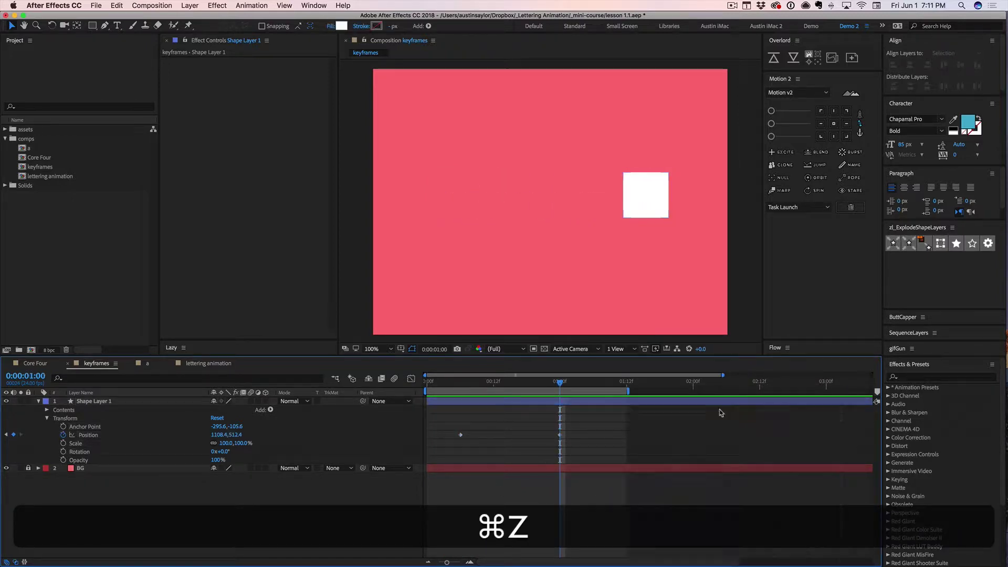
# Apply Easy Ease to the Position keyframes at 0:00:00:06 and 0:00:01:00, and deselect them.
pyautogui.moveTo(570, 432); pyautogui.dragTo(455, 441)
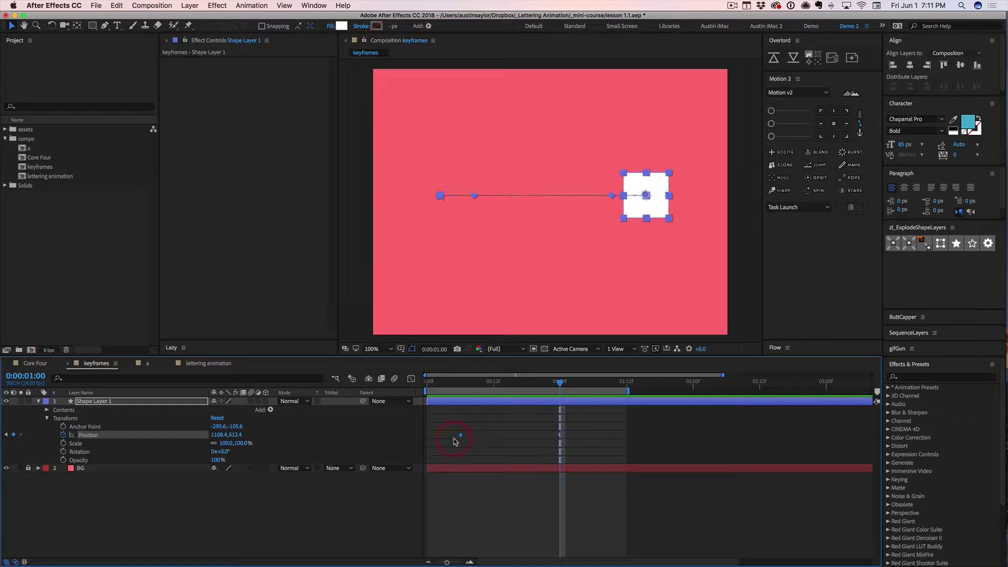
pyautogui.press('F9')
pyautogui.click(500, 504)
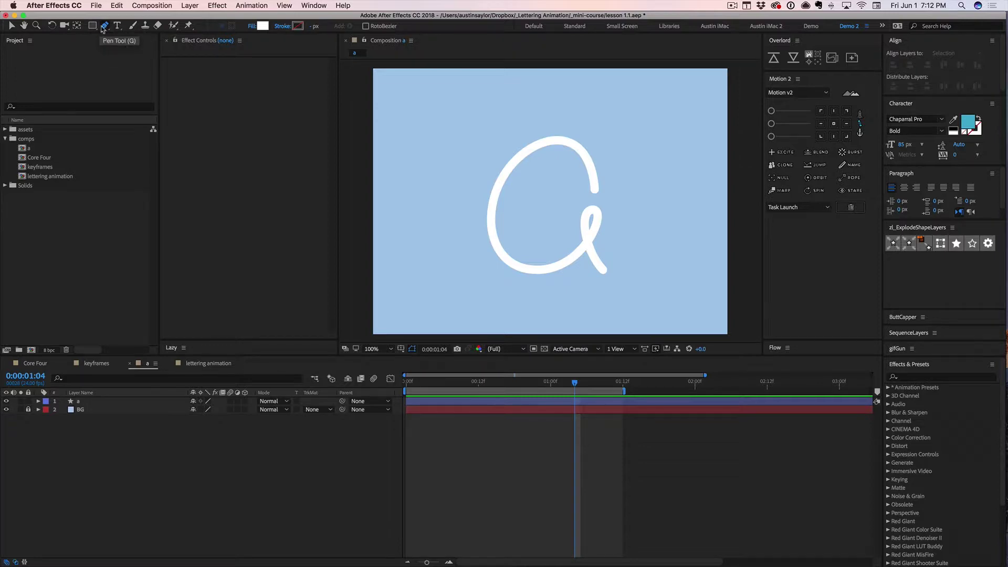
# Cycle to the Mask Feather tool and back to the Pen tool.
pyautogui.press('g')
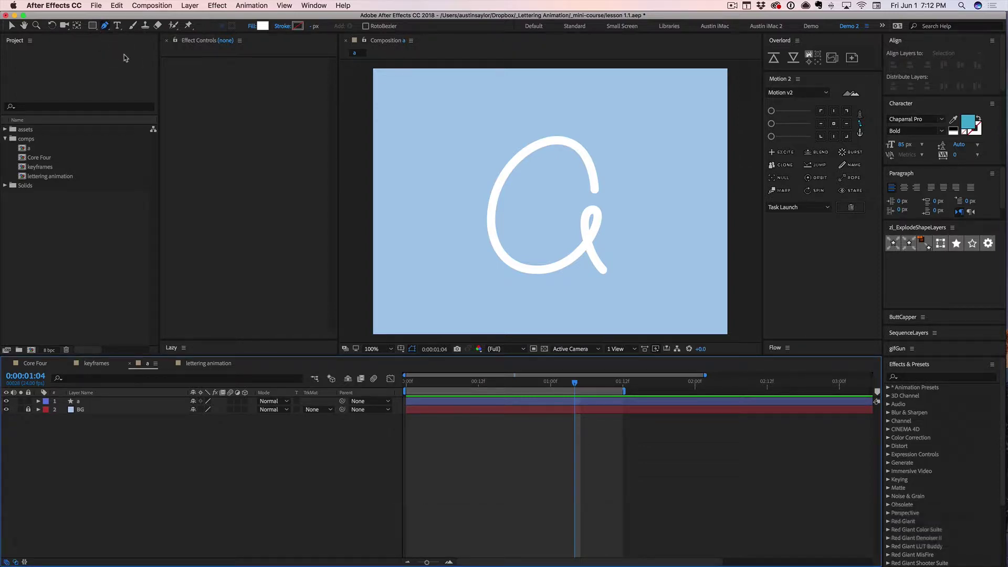
pyautogui.press('g')
pyautogui.click(106, 29)
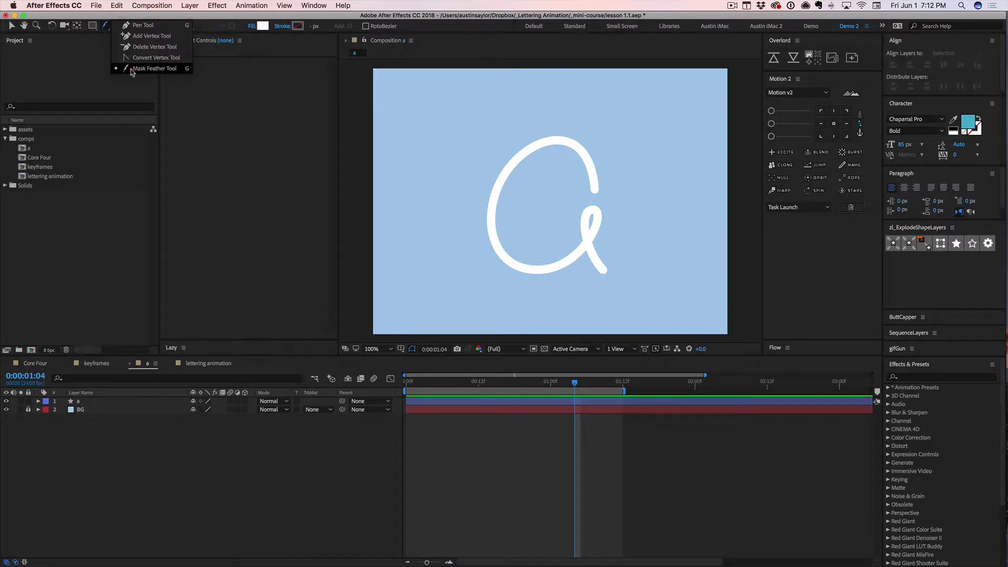
pyautogui.click(143, 25)
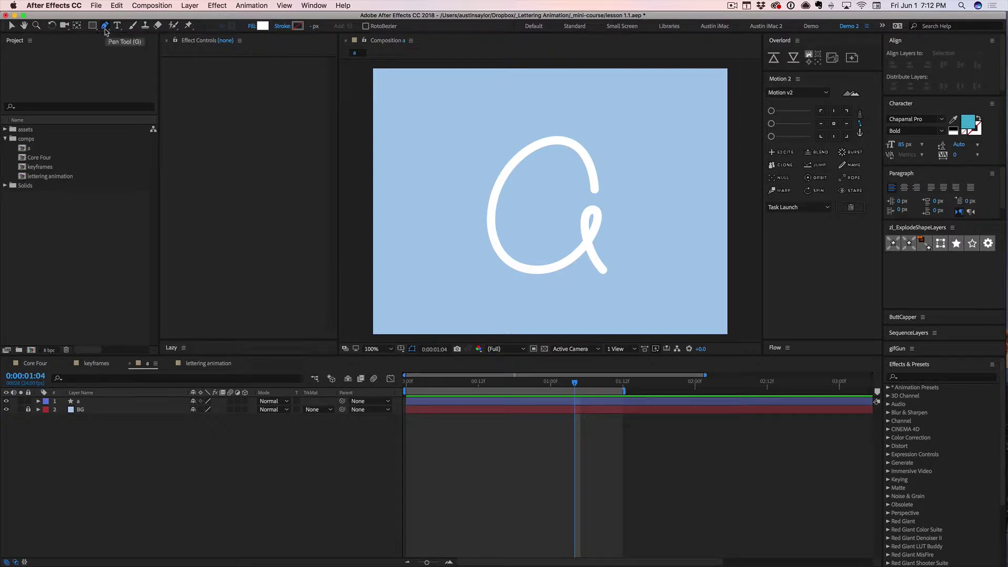
# Set the new shape's fill to None and its stroke color to white (FFFFFF).
pyautogui.click(252, 26)
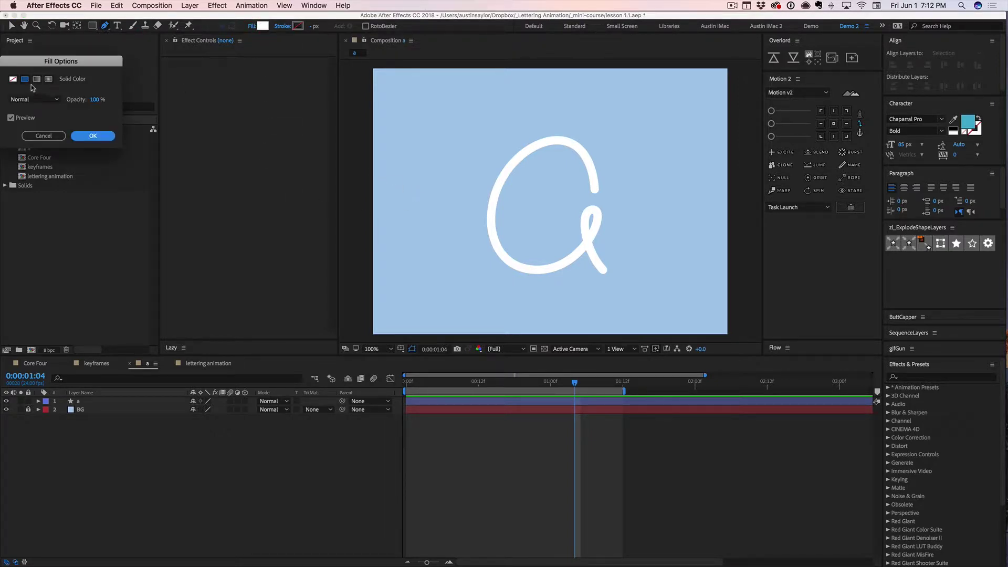
pyautogui.click(13, 80)
pyautogui.click(93, 135)
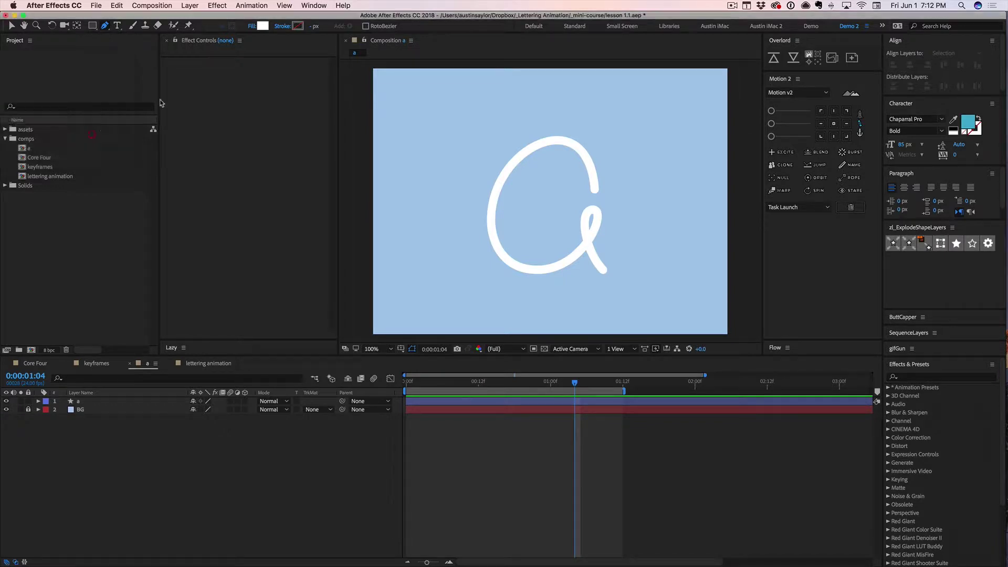
pyautogui.click(297, 26)
pyautogui.click(10, 75)
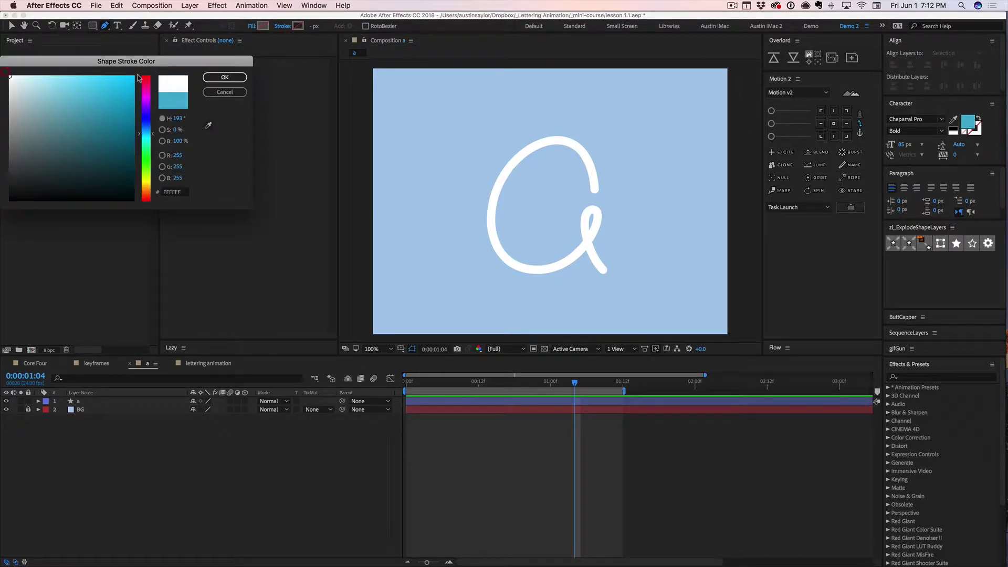
pyautogui.click(216, 77)
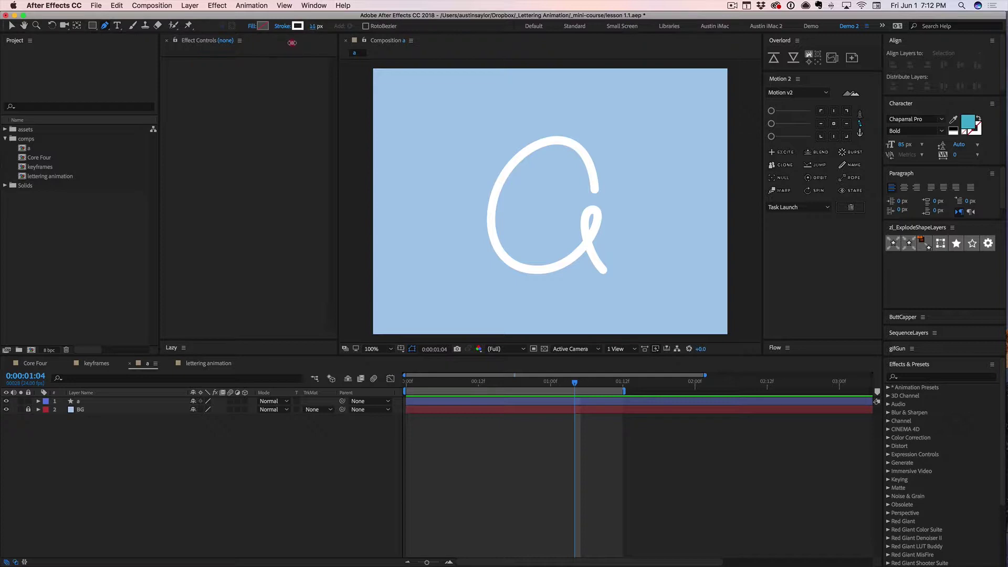
# Draw a curved, open lowercase "a" path with the Pen tool, slightly offset from the existing letter.
pyautogui.click(617, 190)
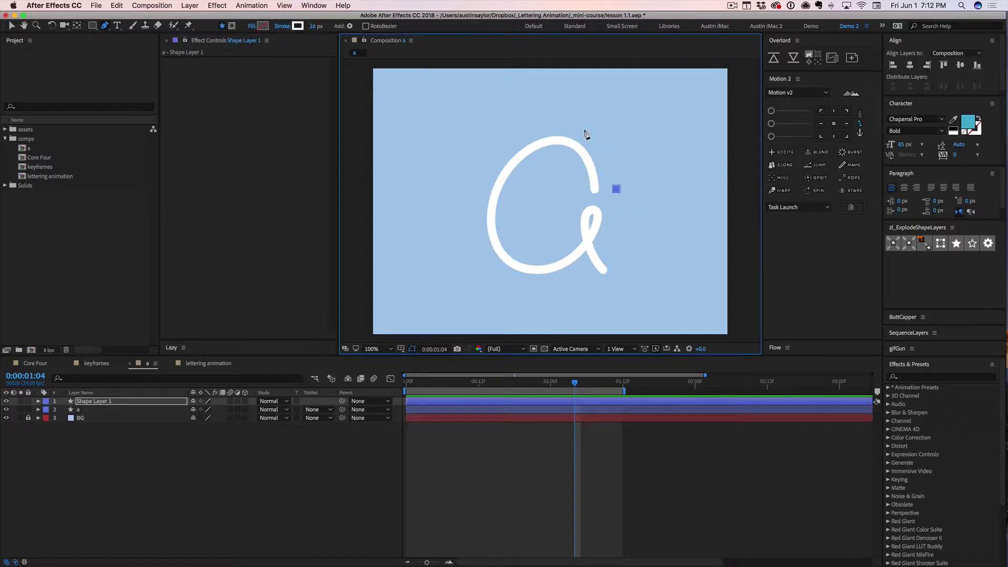
pyautogui.moveTo(584, 130); pyautogui.dragTo(524, 157)
pyautogui.moveTo(498, 217); pyautogui.dragTo(563, 264)
pyautogui.moveTo(616, 216); pyautogui.dragTo(598, 245)
pyautogui.click(626, 268)
# Make the new letter's top vertex handles horizontal and lengthen the upper vertical handle of its leftmost vertex.
pyautogui.press('v')
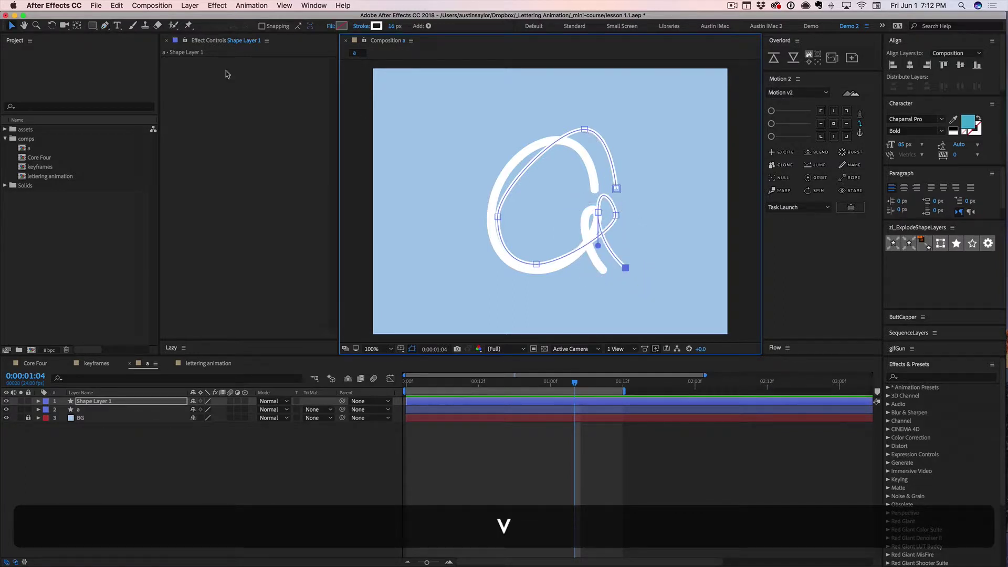
pyautogui.click(12, 26)
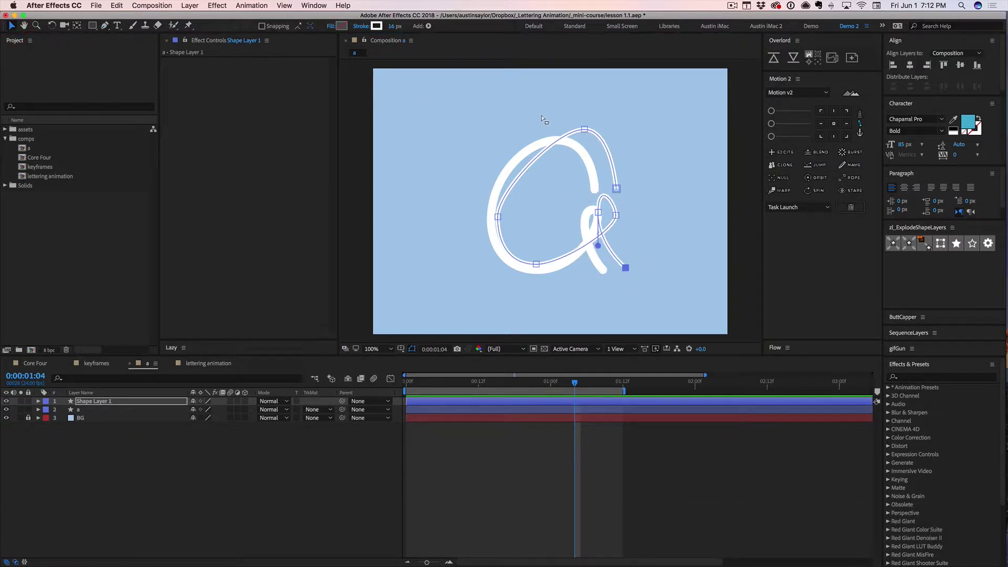
pyautogui.click(584, 130)
pyautogui.moveTo(612, 130); pyautogui.dragTo(523, 130)
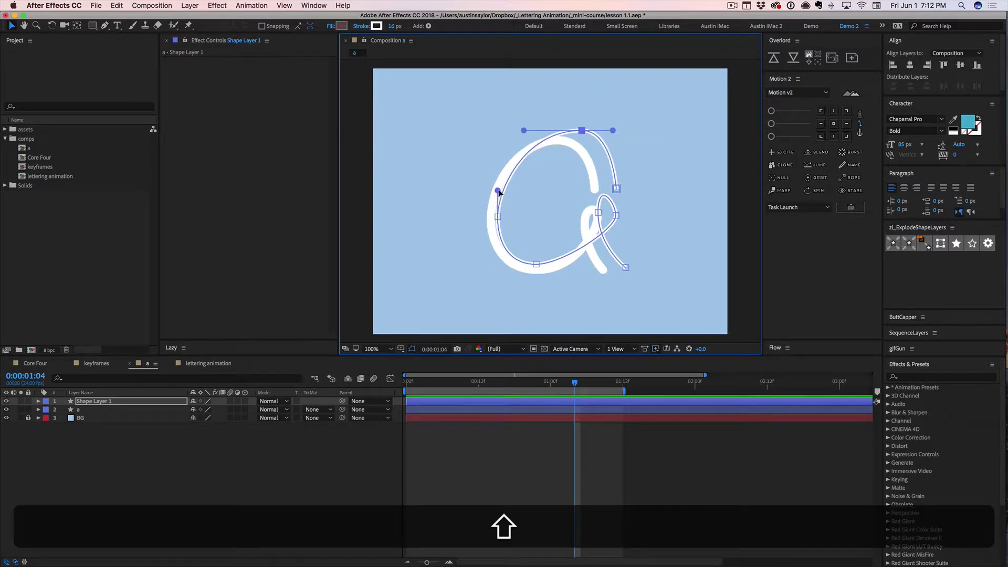
pyautogui.moveTo(498, 190); pyautogui.dragTo(496, 171)
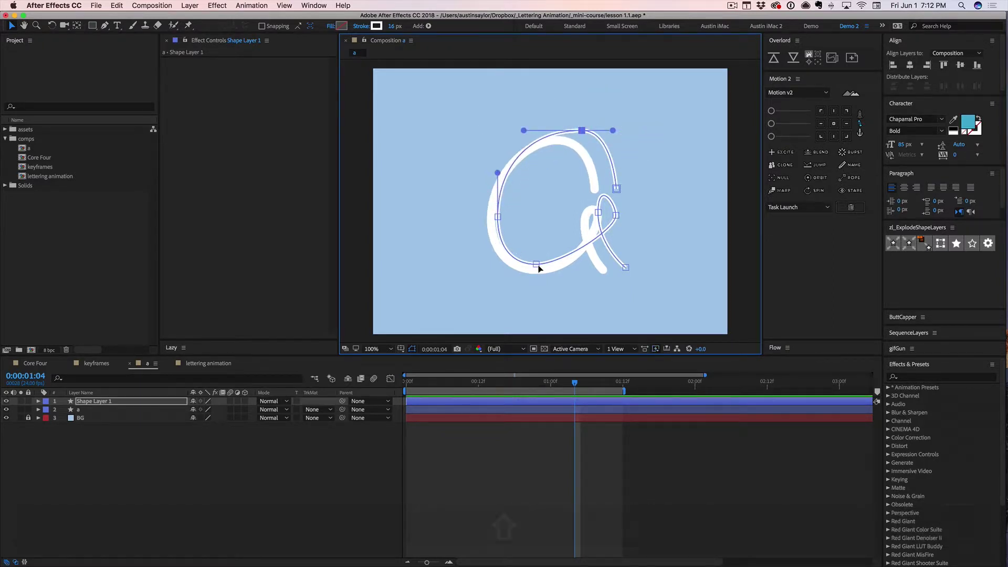
# Level and extend the bottom vertex's handles, and reshape the small loop by moving its outer vertex and straightening its handles vertically.
pyautogui.click(536, 265)
pyautogui.moveTo(563, 264)
pyautogui.mouseDown()
pyautogui.moveTo(551, 266)
pyautogui.moveTo(573, 264)
pyautogui.mouseUp()
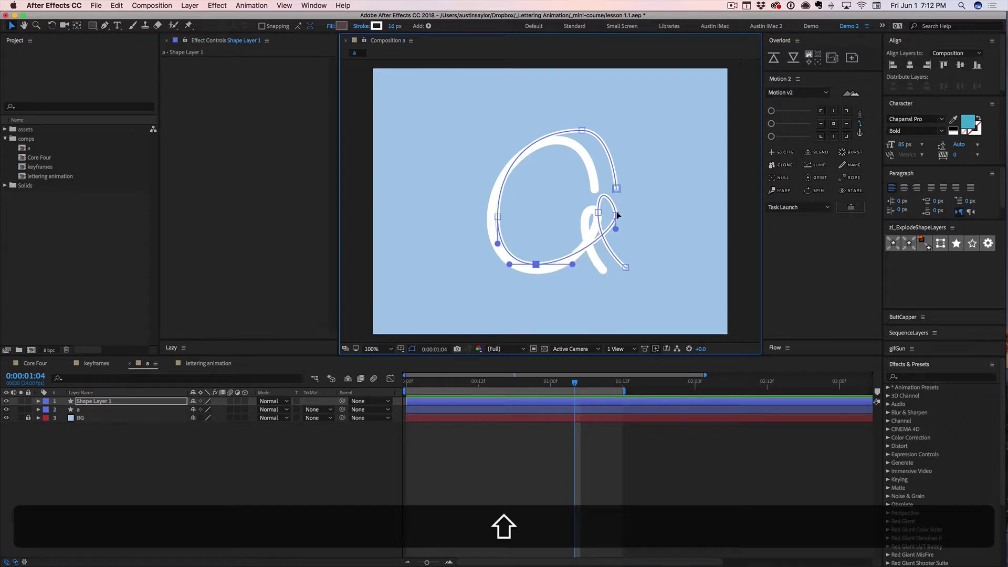
pyautogui.click(613, 207)
pyautogui.moveTo(613, 197); pyautogui.dragTo(598, 186)
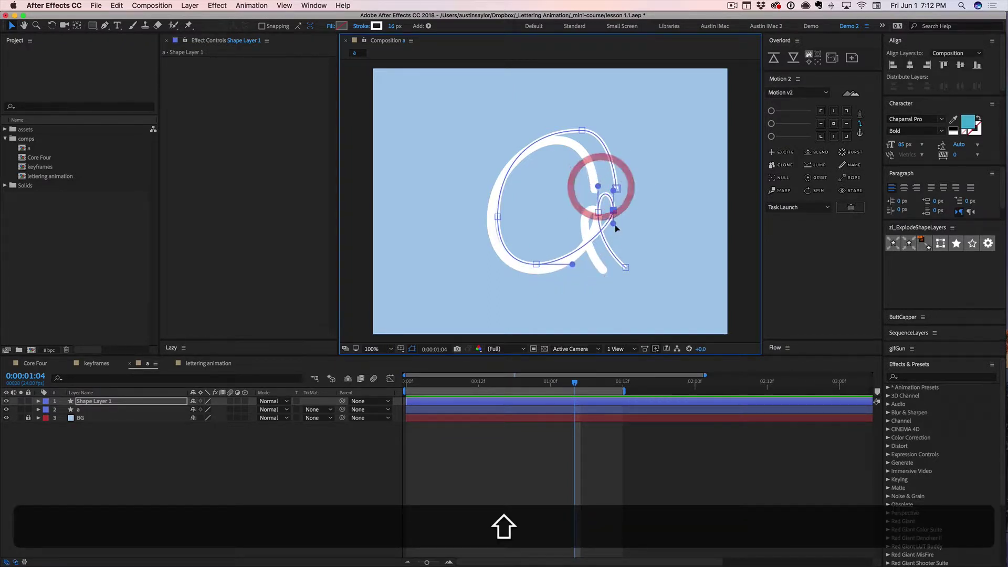
pyautogui.moveTo(613, 223); pyautogui.dragTo(614, 239)
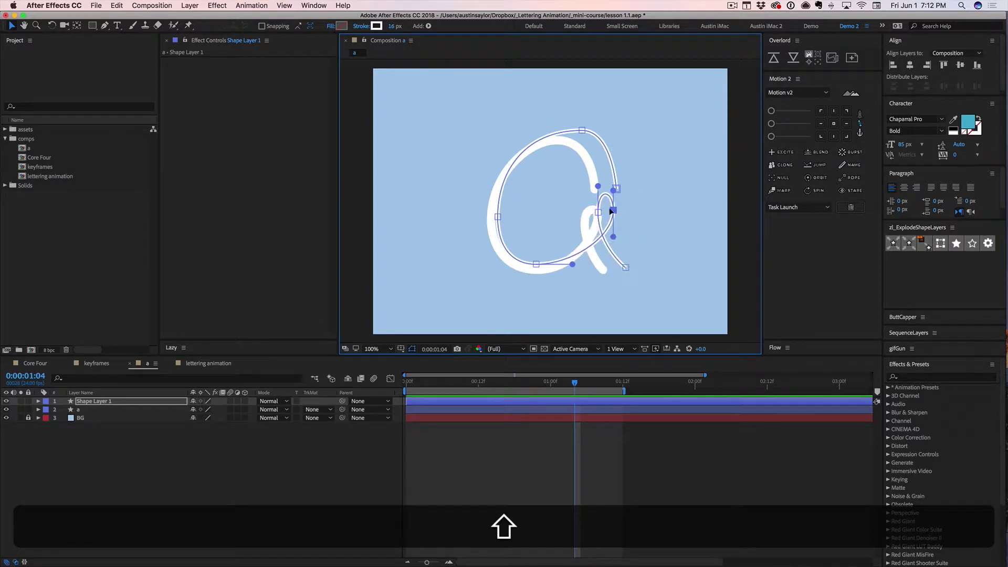
# Fine-tune the positions of the new letter's top, bottom, loop and end vertices to smooth the curve.
pyautogui.moveTo(582, 131); pyautogui.dragTo(524, 131)
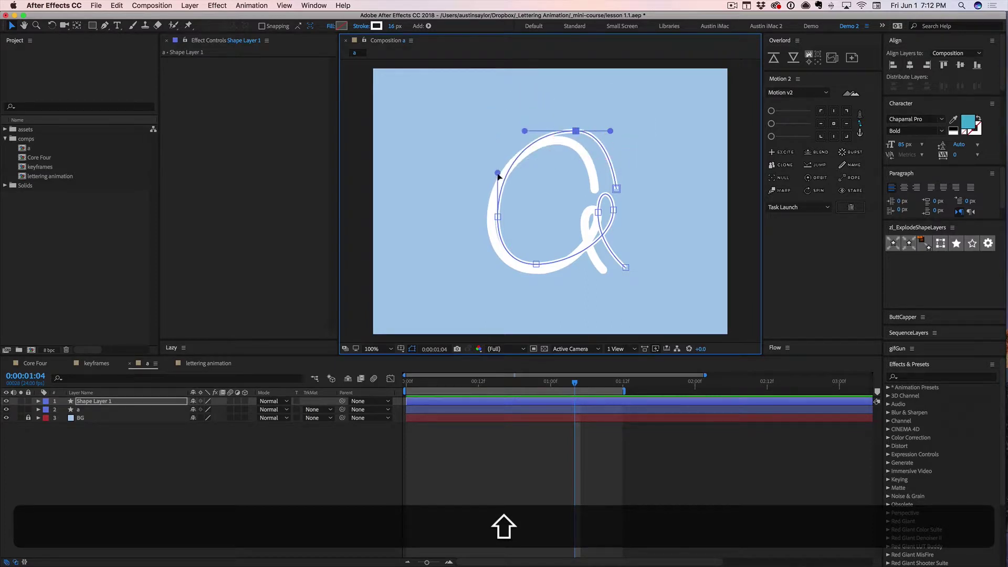
pyautogui.moveTo(536, 264); pyautogui.dragTo(574, 266)
pyautogui.click(613, 211)
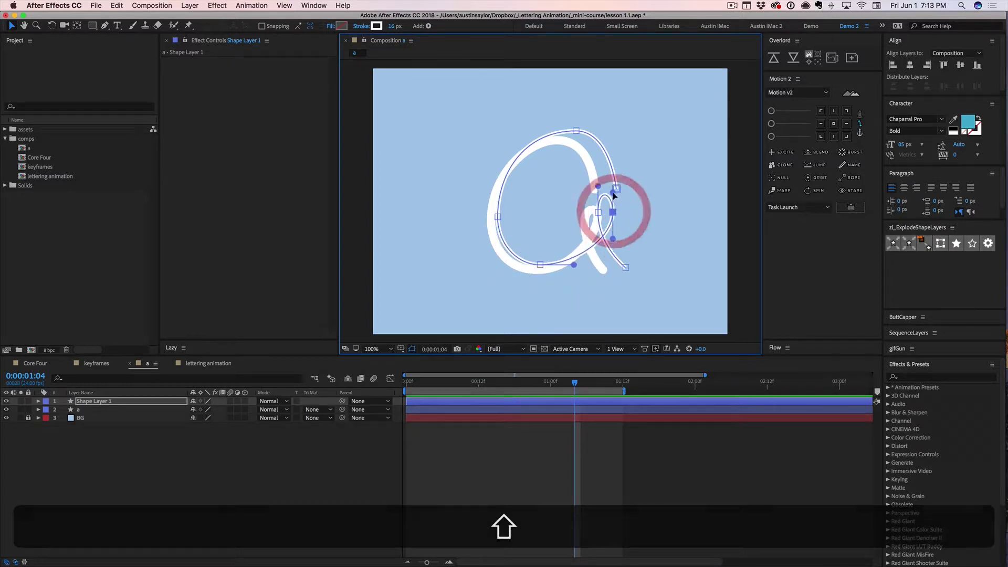
pyautogui.moveTo(613, 239); pyautogui.dragTo(613, 237)
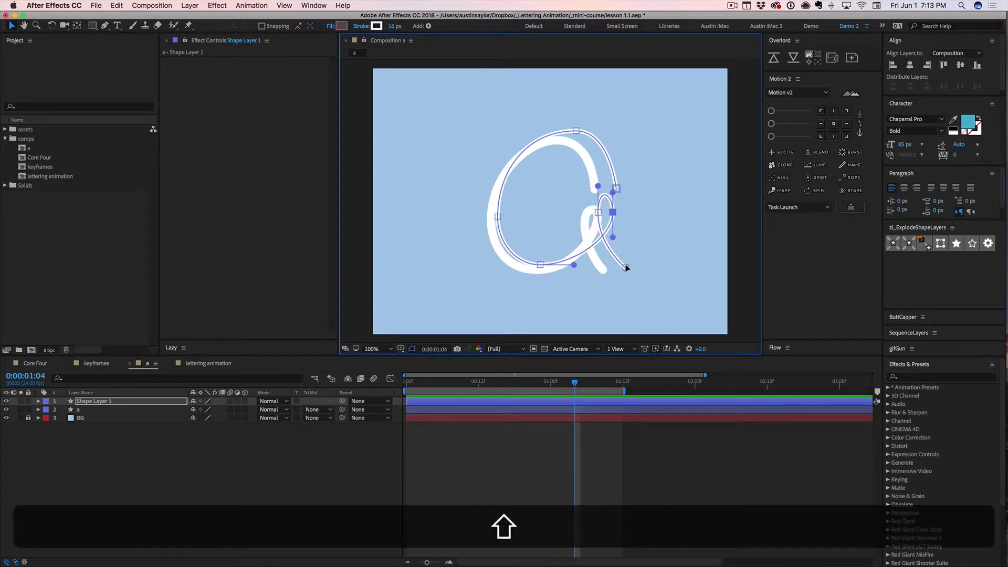
pyautogui.click(626, 267)
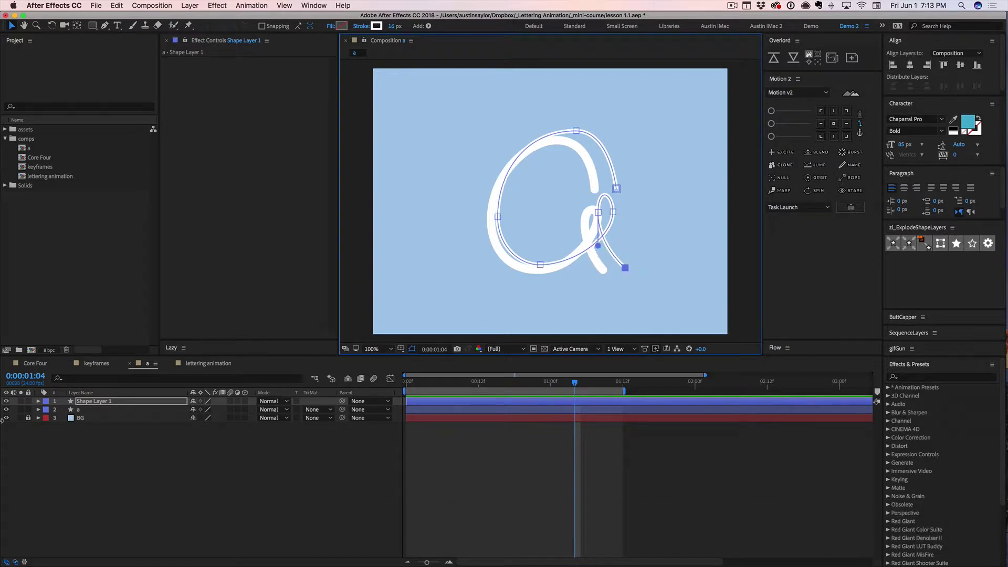
# Expand Shape Layer 1's contents to reveal the Stroke 1 properties.
pyautogui.click(38, 401)
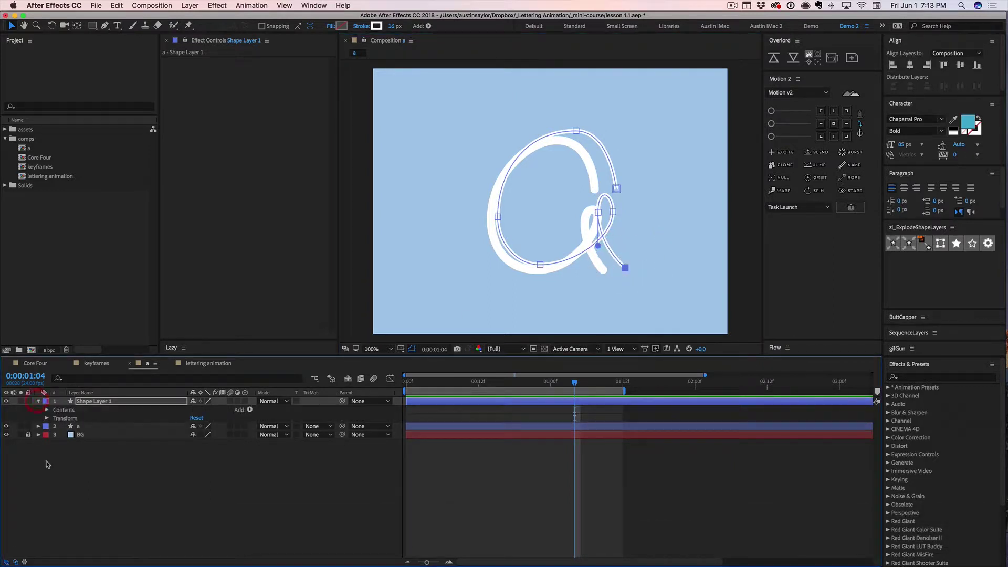
pyautogui.click(47, 411)
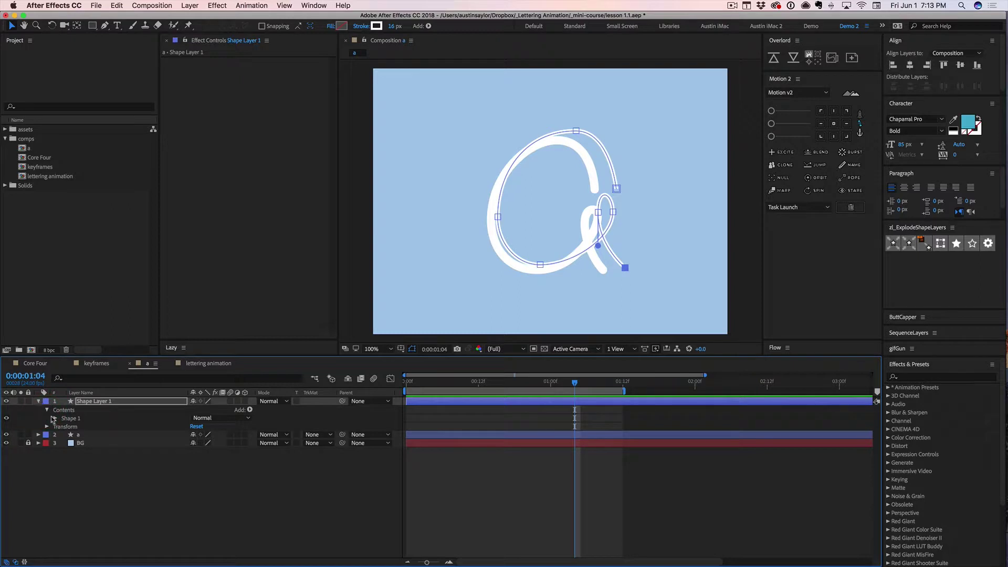
pyautogui.click(55, 419)
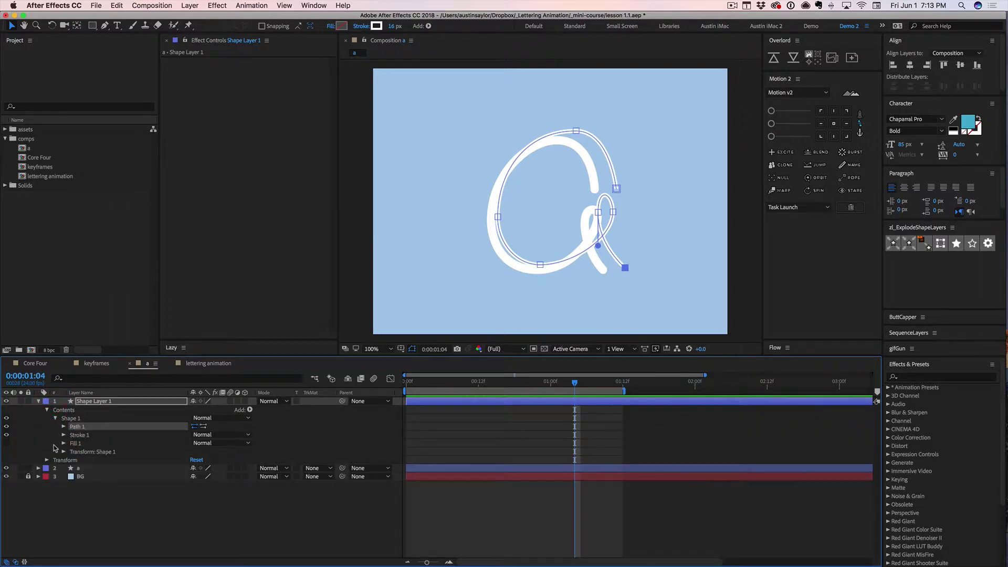
pyautogui.click(64, 435)
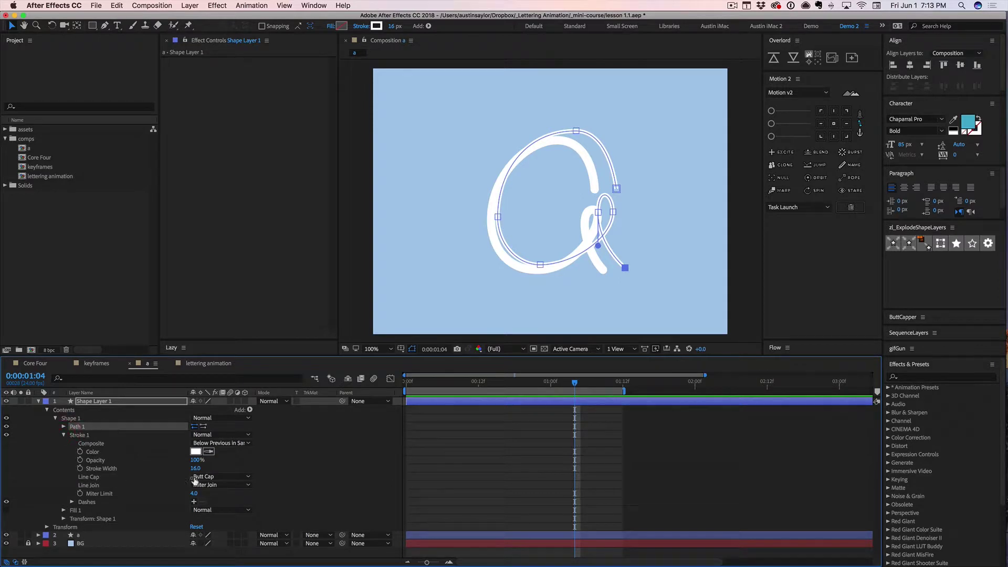
# Try a Round Cap line cap on Stroke 1 with the shape moved away from the original letter, and undo both changes.
pyautogui.click(215, 478)
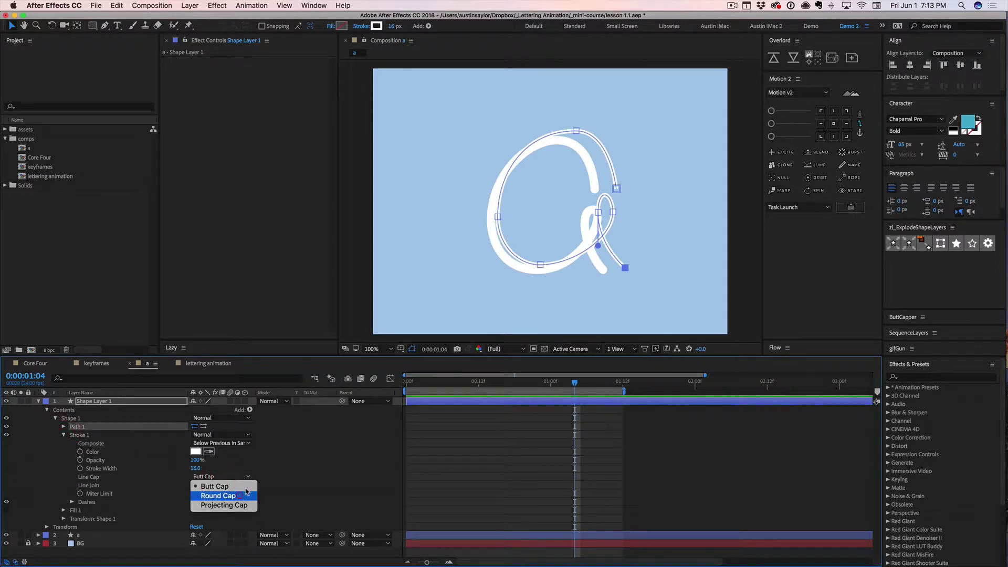
pyautogui.click(246, 492)
pyautogui.click(590, 477)
pyautogui.press('v')
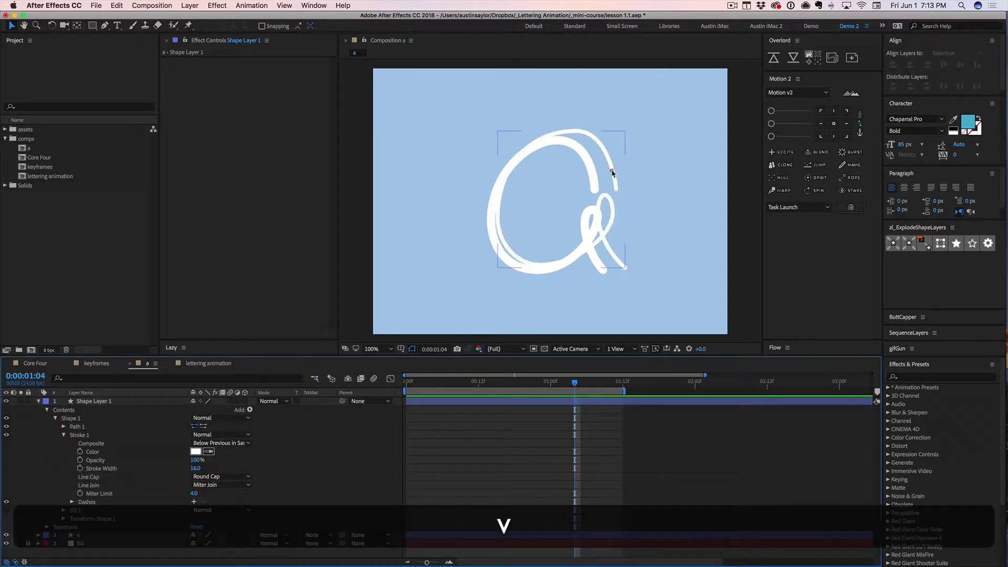
pyautogui.moveTo(612, 172); pyautogui.dragTo(648, 146)
pyautogui.click(675, 450)
pyautogui.press('super+z')
pyautogui.press('super+z')
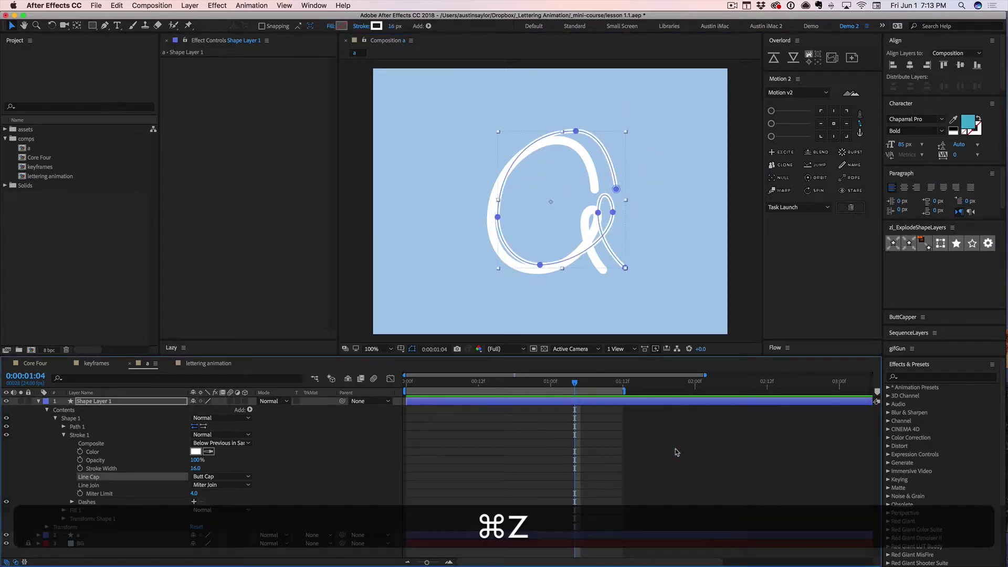
# Move the Butt Cap letter up and to the right of the original, and reselect its shape layer.
pyautogui.click(677, 452)
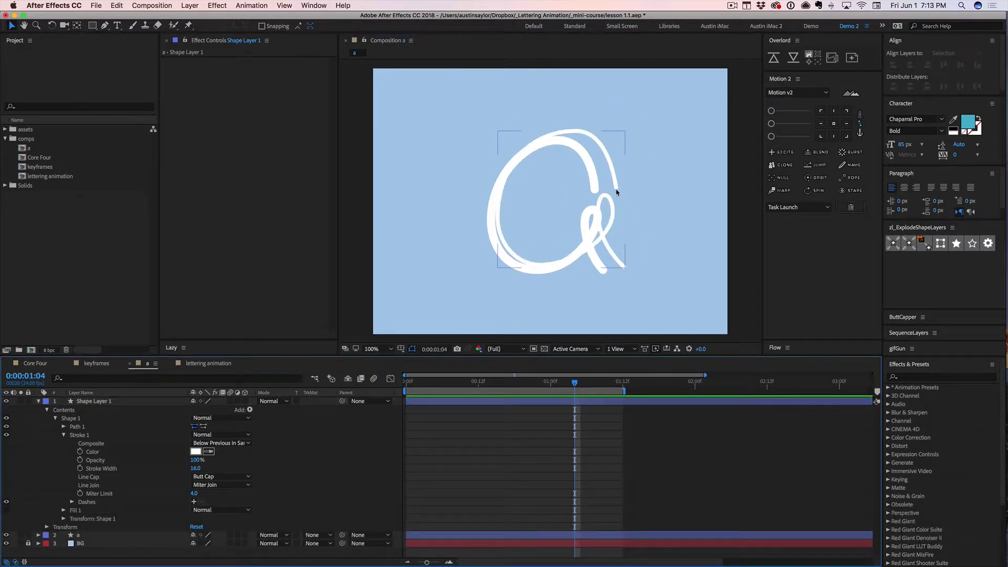
pyautogui.moveTo(617, 187); pyautogui.dragTo(660, 169)
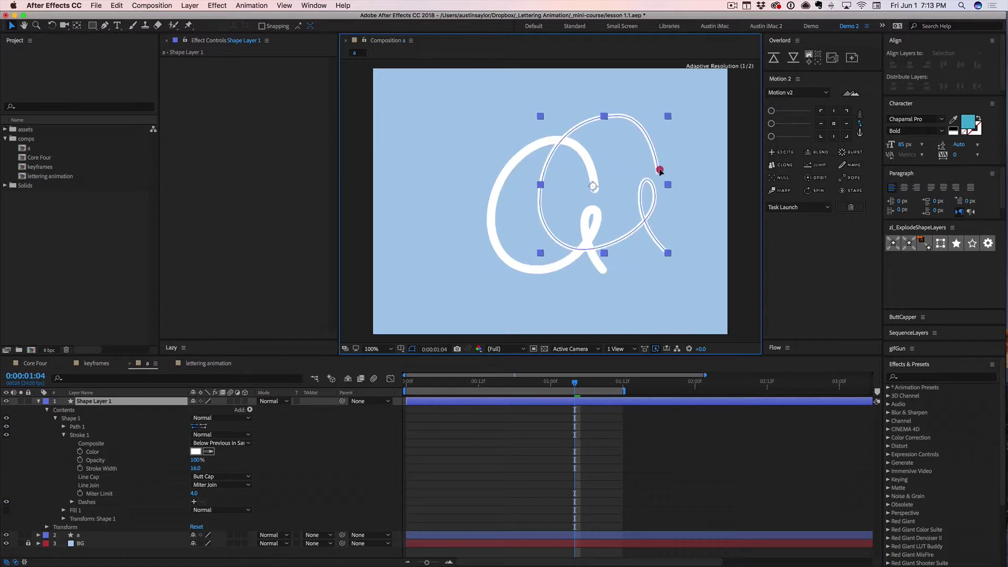
pyautogui.click(662, 459)
pyautogui.press('v')
pyautogui.click(649, 231)
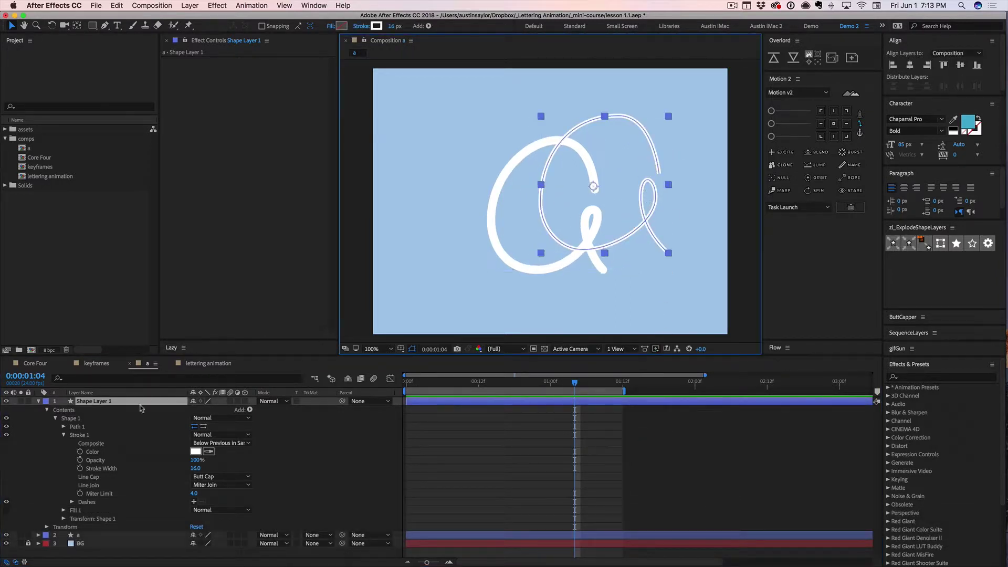
# Set Stroke 1's Line Cap to Round Cap, and move the letter further up and right before deselecting it.
pyautogui.click(223, 477)
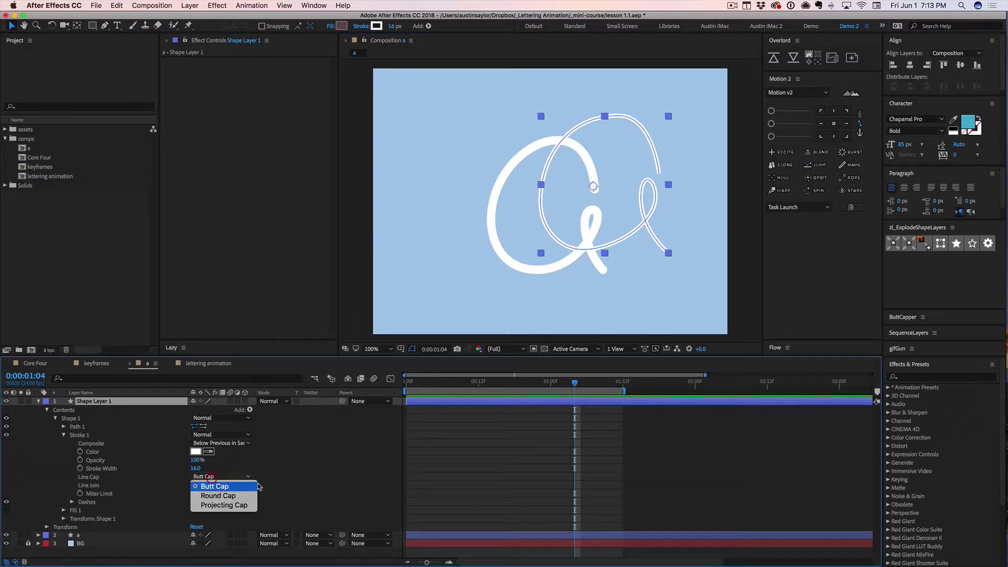
pyautogui.click(234, 496)
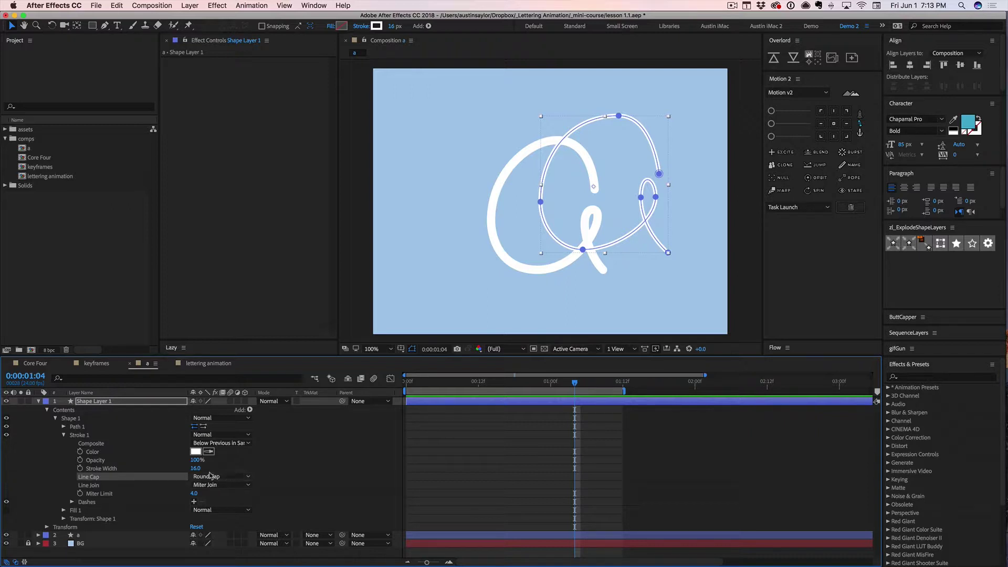
pyautogui.click(664, 435)
pyautogui.click(659, 218)
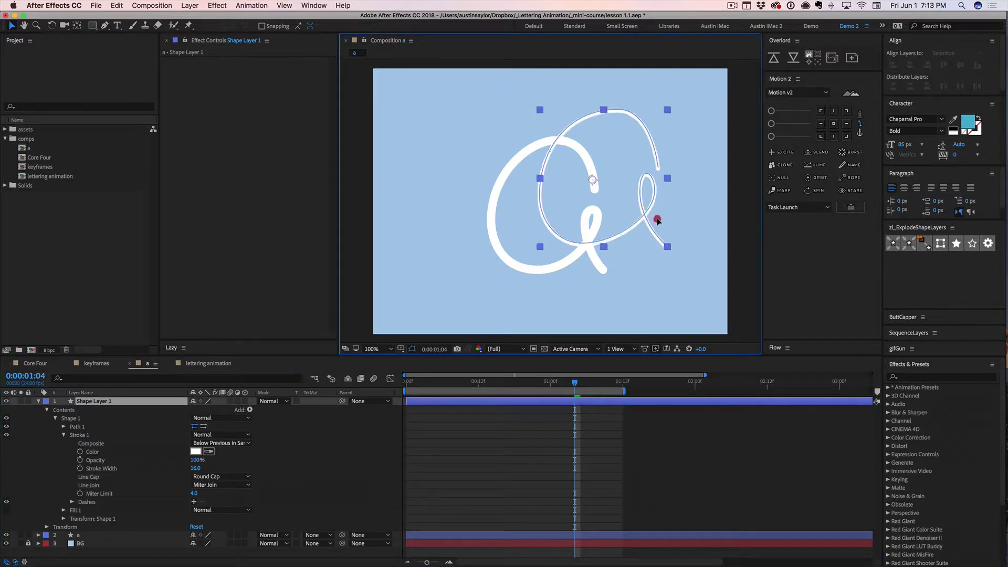
pyautogui.click(660, 427)
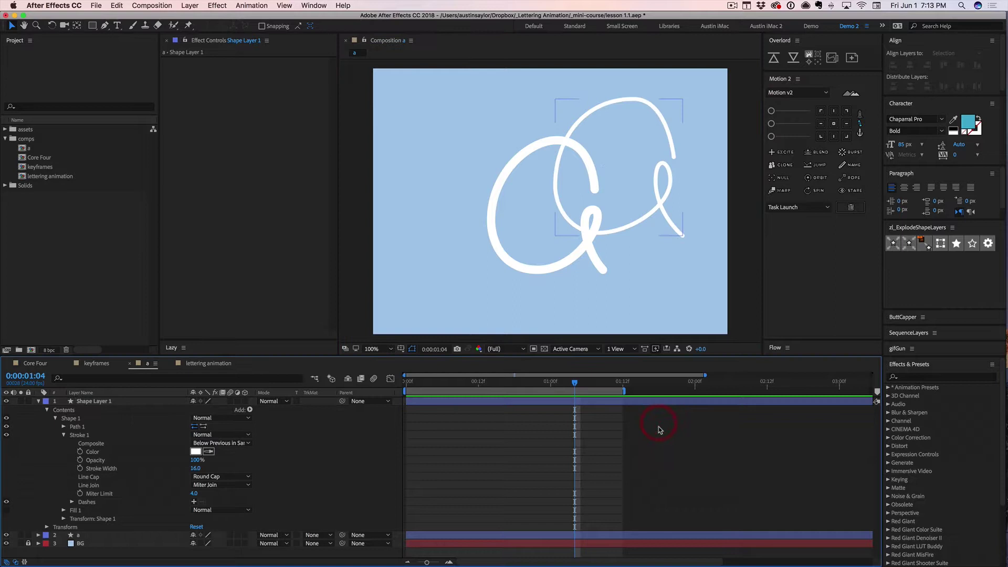
# Delete the practice letter's shape layer and return the playhead to 0:00:00:00.
pyautogui.click(659, 198)
pyautogui.press('BackSpace')
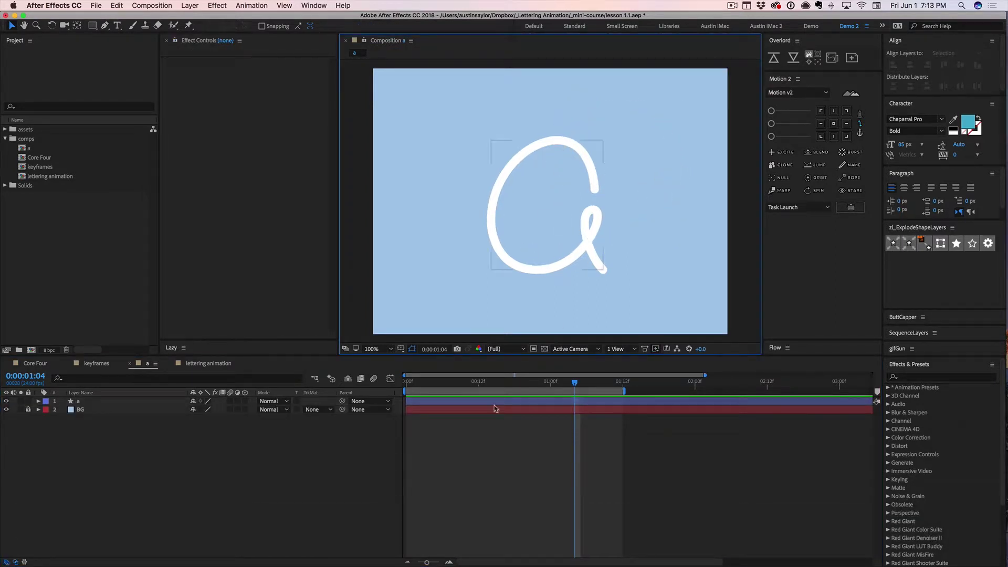
pyautogui.moveTo(426, 386); pyautogui.dragTo(406, 398)
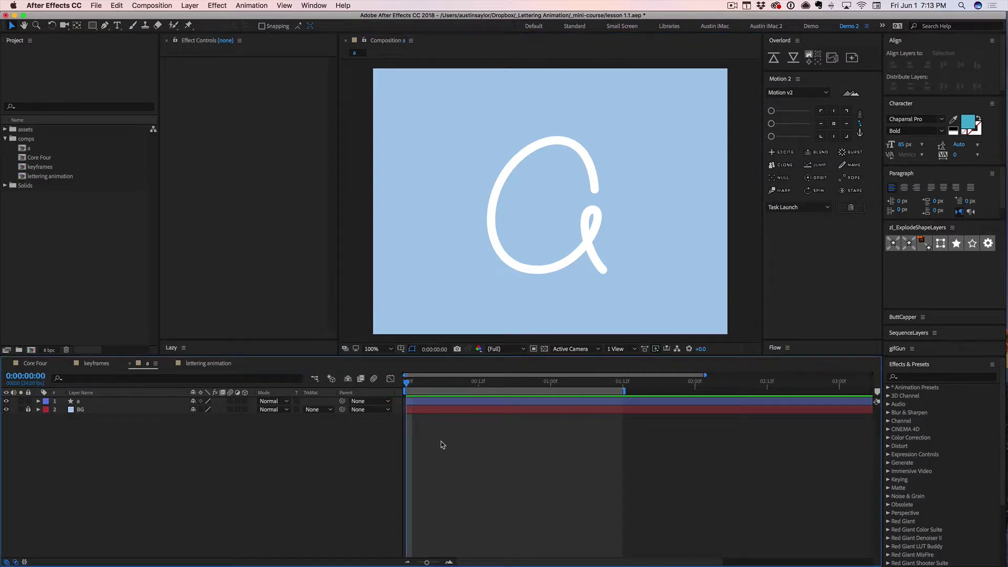
# Add Trim Paths to the contents of the letter "a" shape layer and expand its properties.
pyautogui.press('super+a')
pyautogui.click(37, 402)
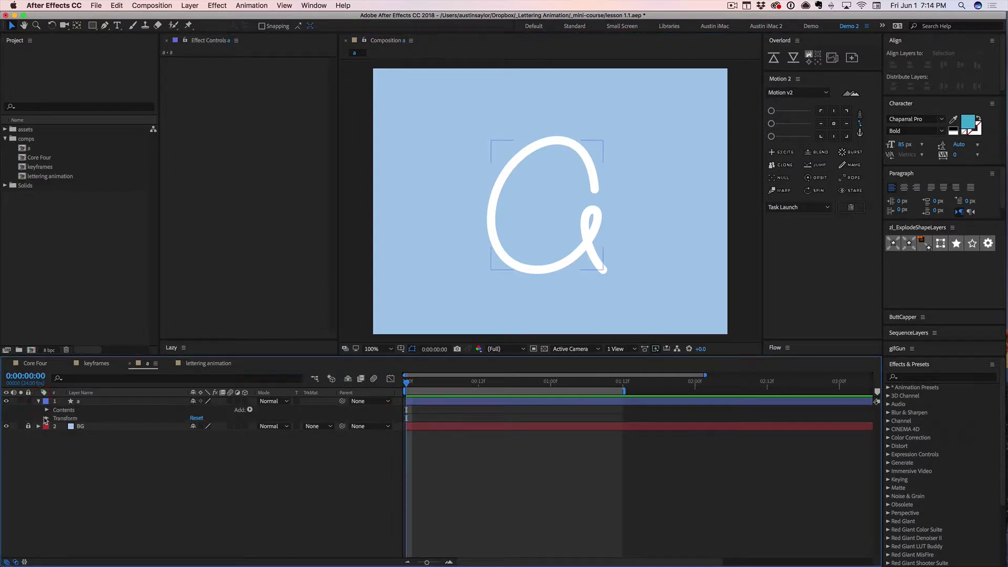
pyautogui.click(250, 410)
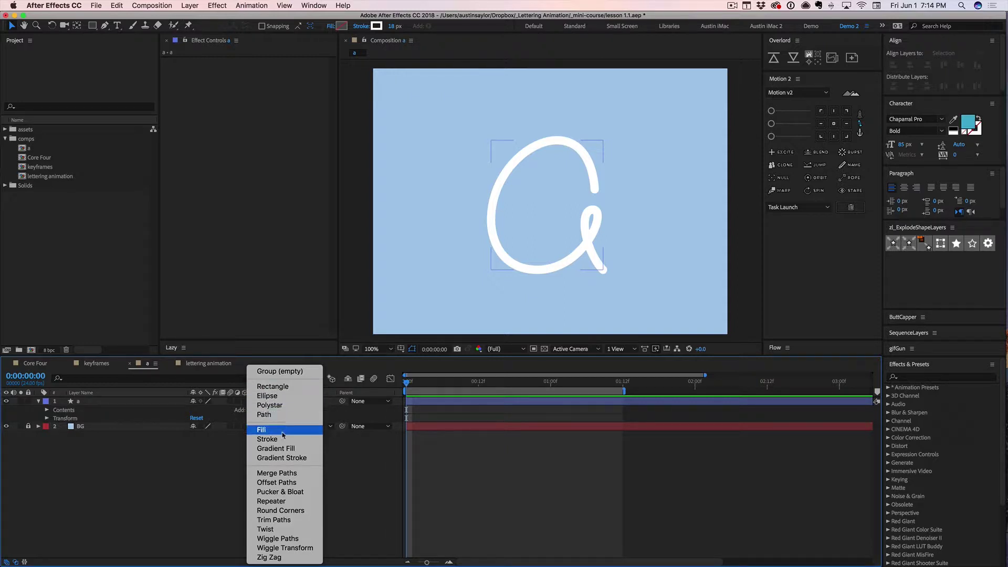
pyautogui.click(298, 520)
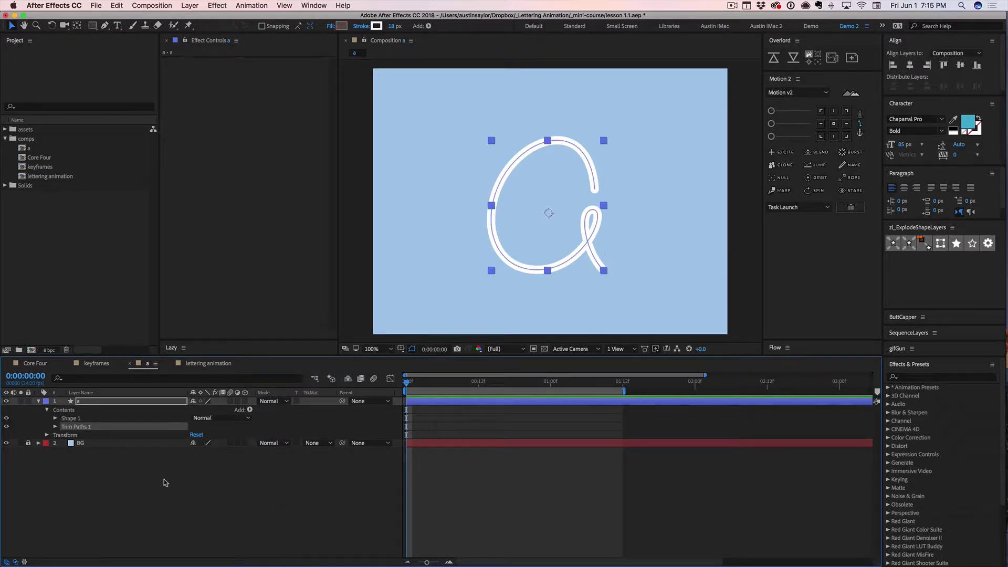
pyautogui.click(55, 427)
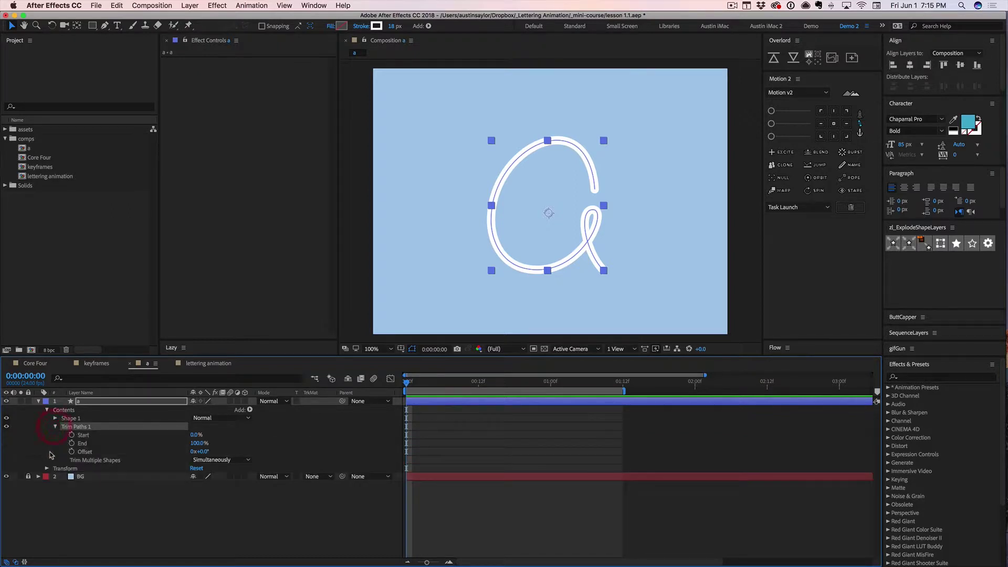
# Examine the Start, End and Offset properties of Trim Paths 1 against the letter's path.
pyautogui.click(302, 520)
pyautogui.click(85, 435)
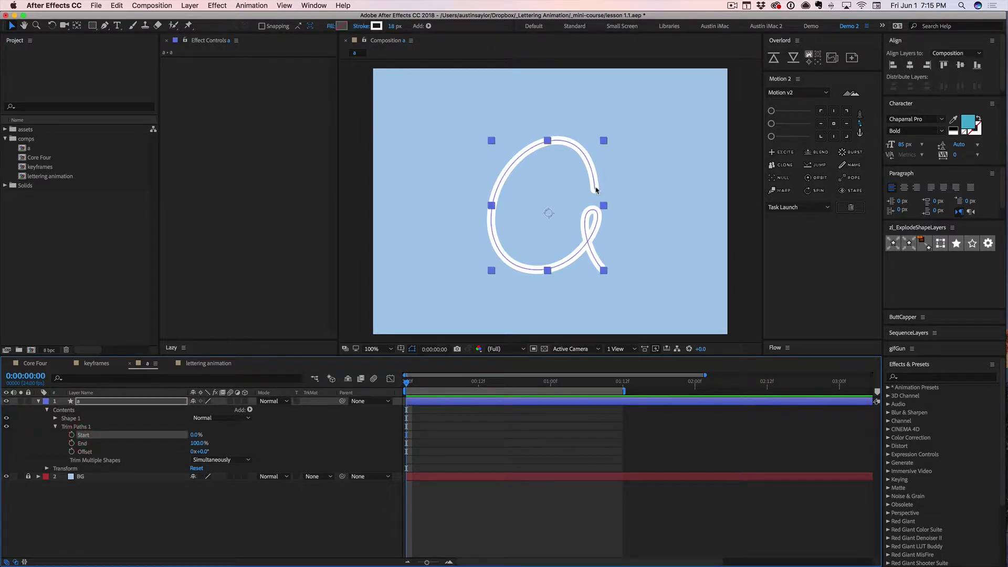
pyautogui.click(94, 451)
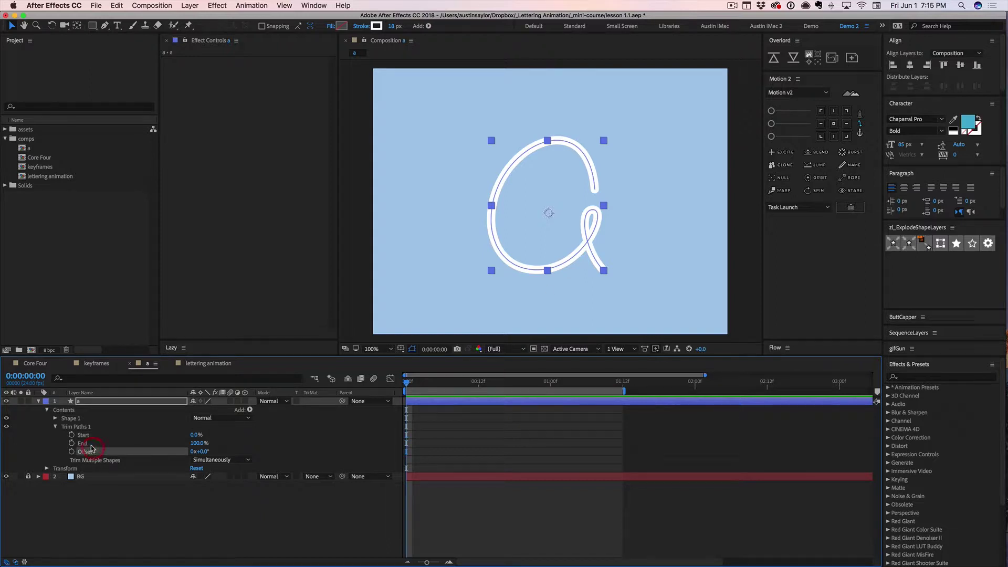
pyautogui.click(90, 445)
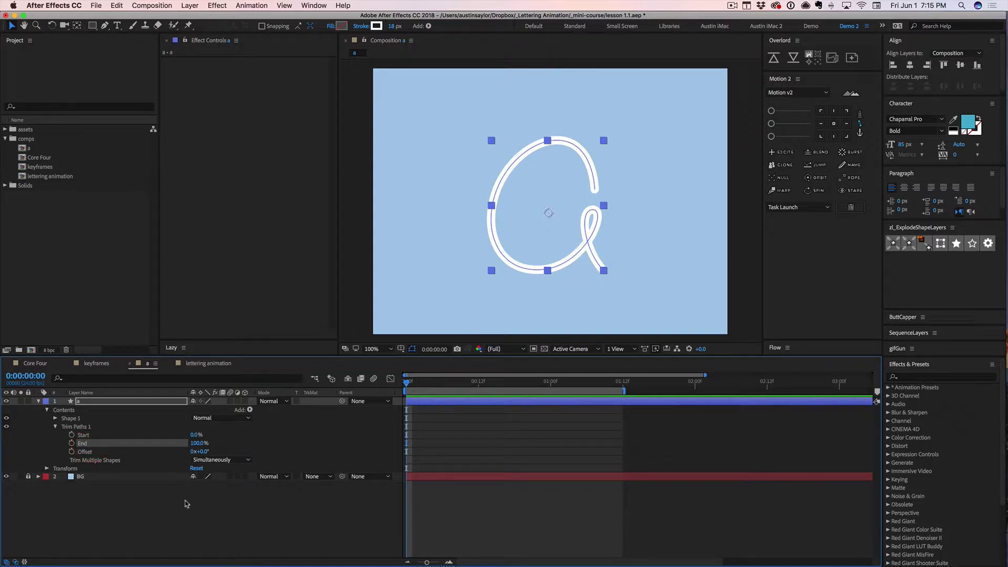
pyautogui.click(185, 504)
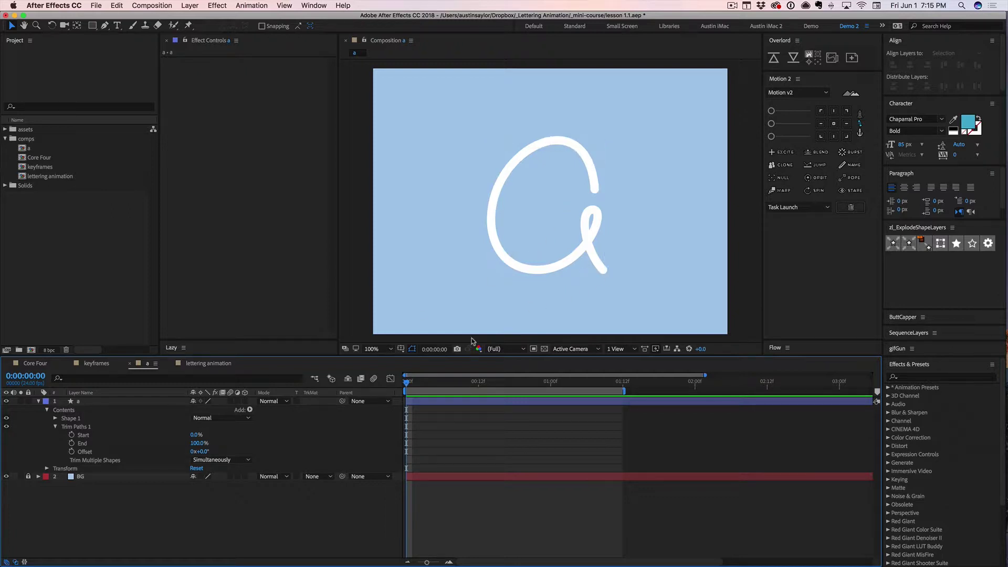
pyautogui.click(86, 444)
pyautogui.click(173, 500)
# Set the Trim Paths End to 0% and start keyframing it at 0:00:00:03.
pyautogui.moveTo(196, 444); pyautogui.dragTo(150, 446)
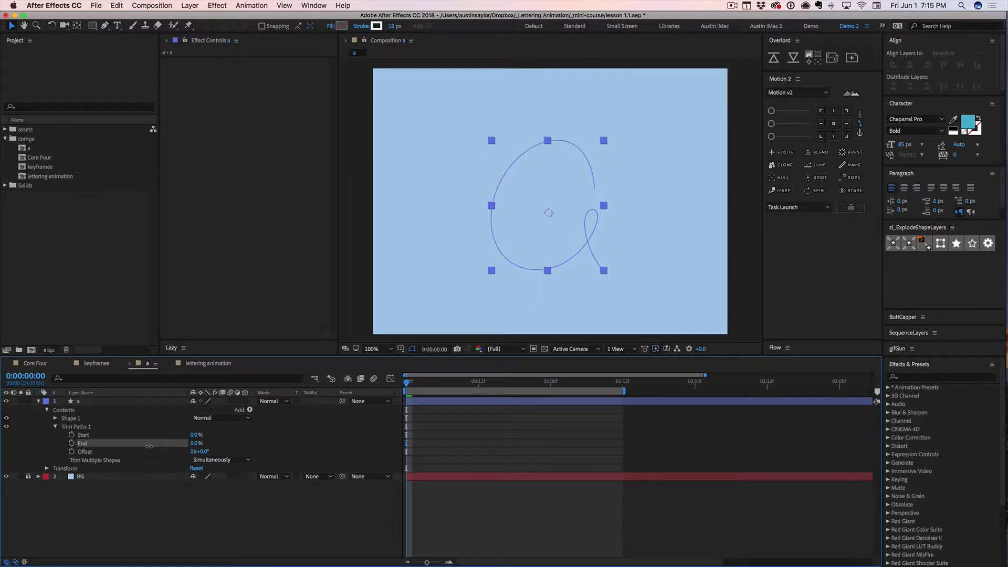
pyautogui.click(351, 427)
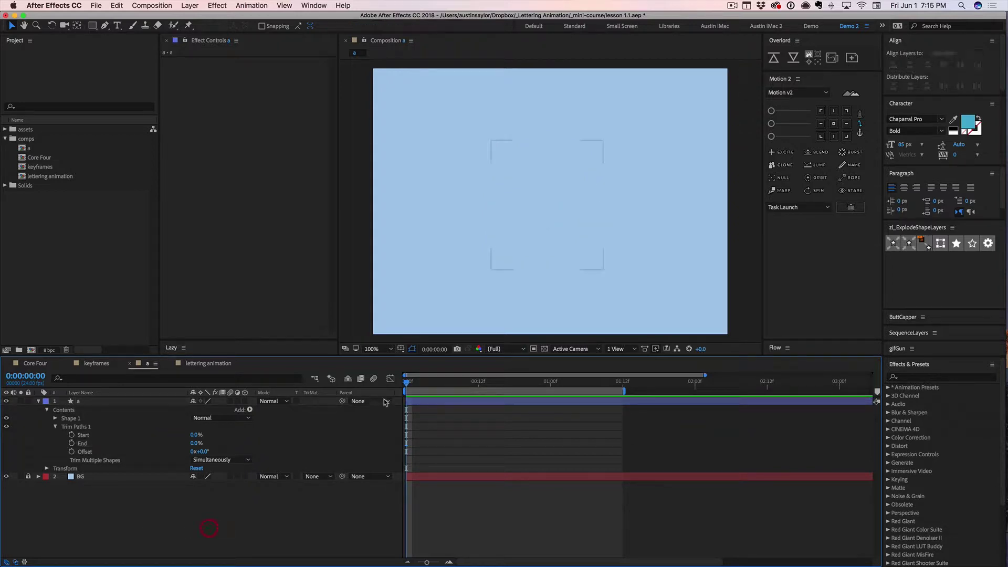
pyautogui.moveTo(412, 386); pyautogui.dragTo(424, 385)
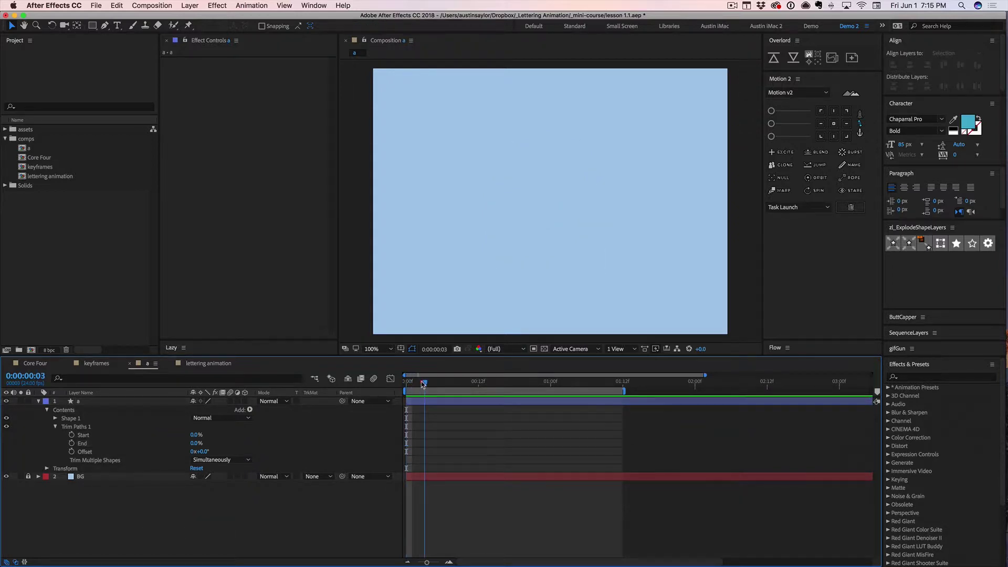
pyautogui.click(72, 443)
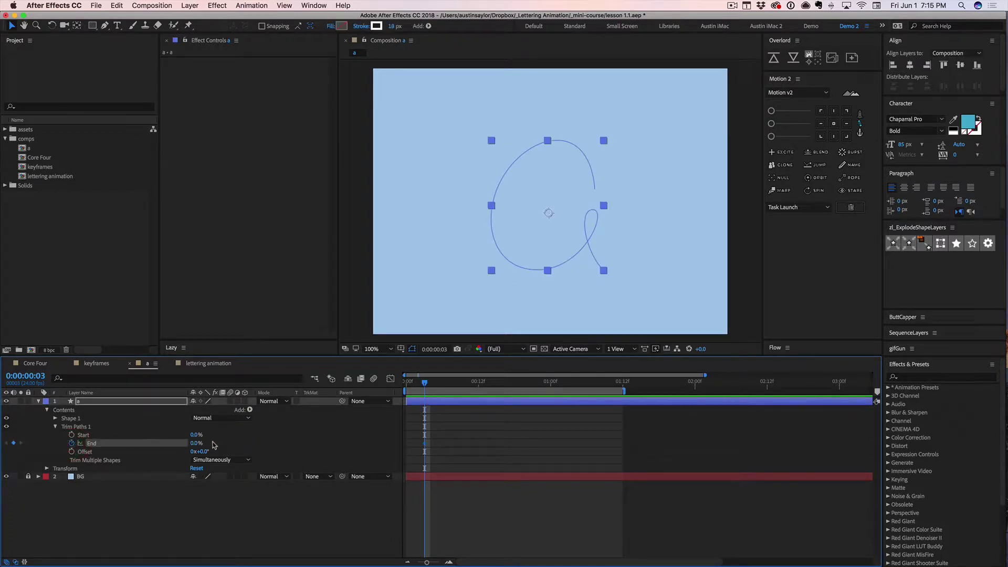
# Keyframe the Trim Paths End at 100% at 0:00:01:00 and preview the write-on animation.
pyautogui.moveTo(428, 385); pyautogui.dragTo(550, 385)
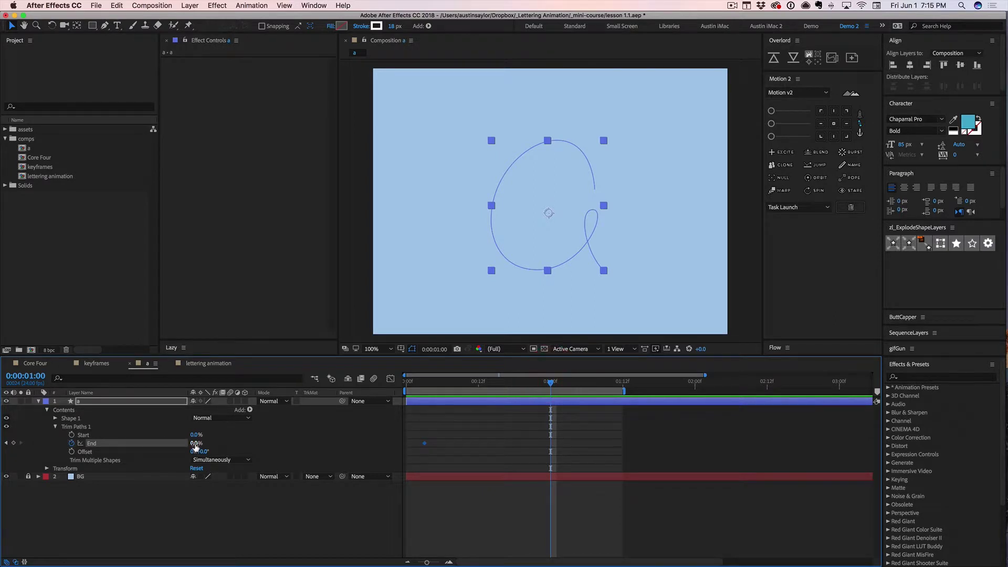
pyautogui.moveTo(195, 443); pyautogui.dragTo(250, 444)
pyautogui.click(317, 517)
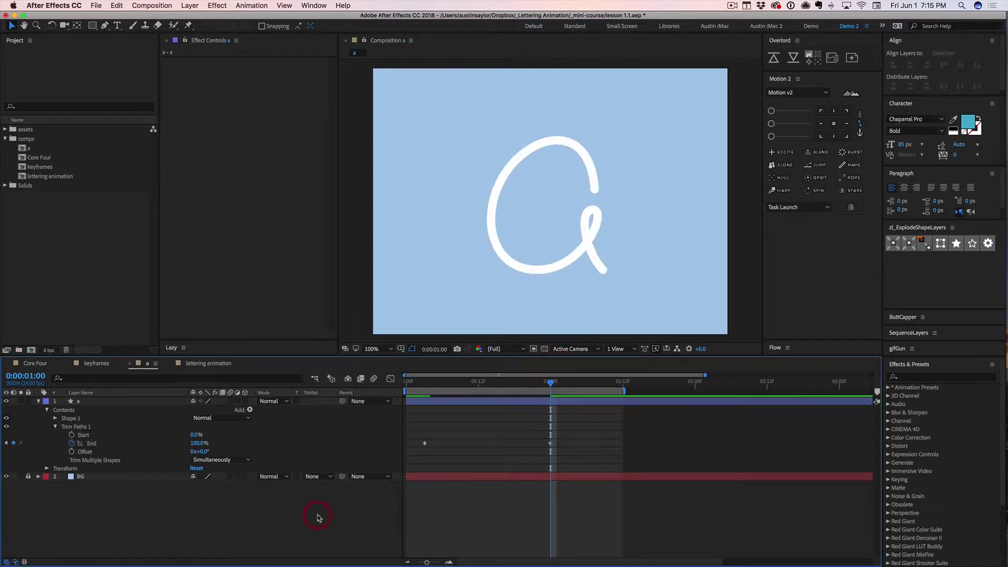
pyautogui.press('space')
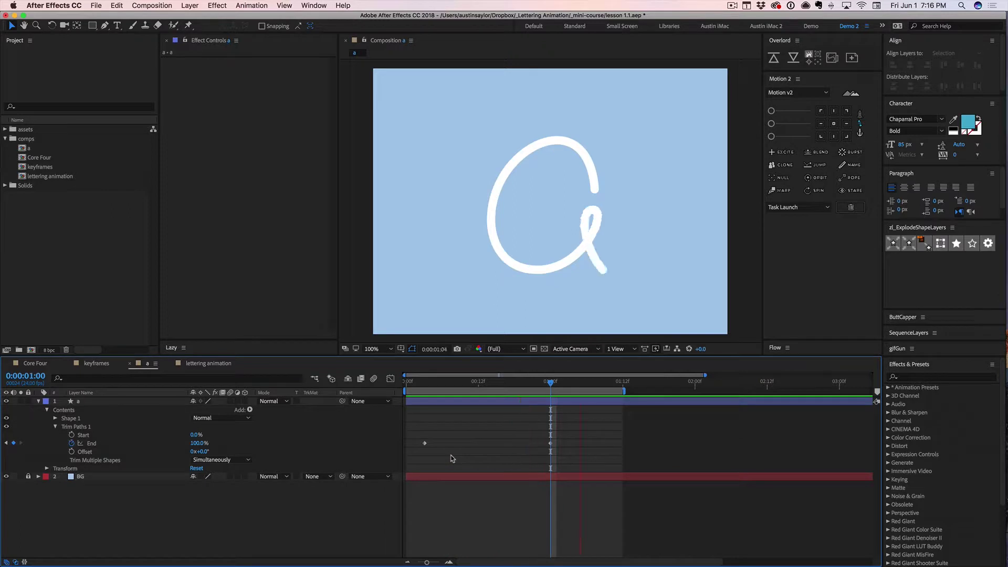
pyautogui.press('space')
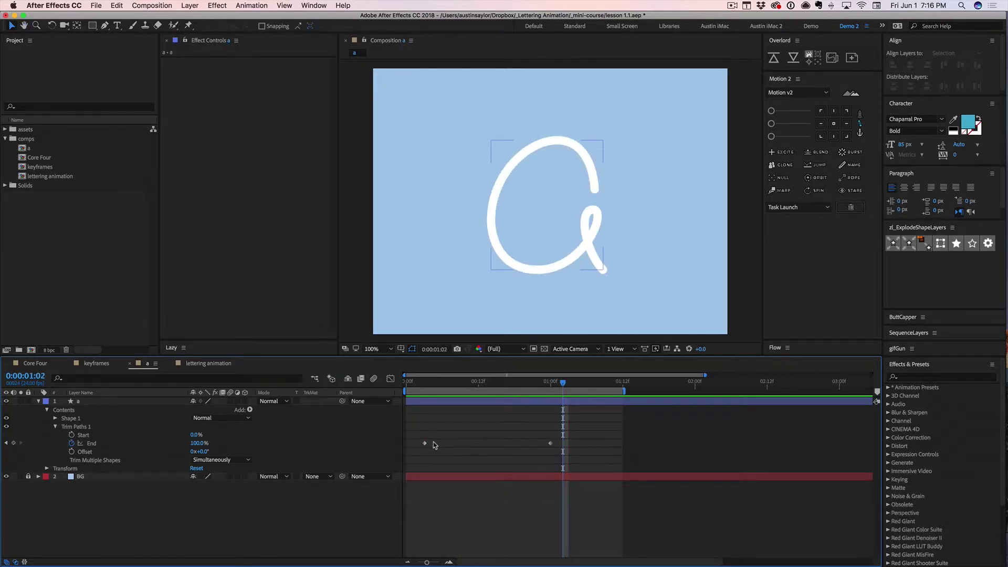
# Apply Easy Ease to both End keyframes and preview the letter's animation, replaying it from 0:00:00:00.
pyautogui.moveTo(415, 438); pyautogui.dragTo(578, 451)
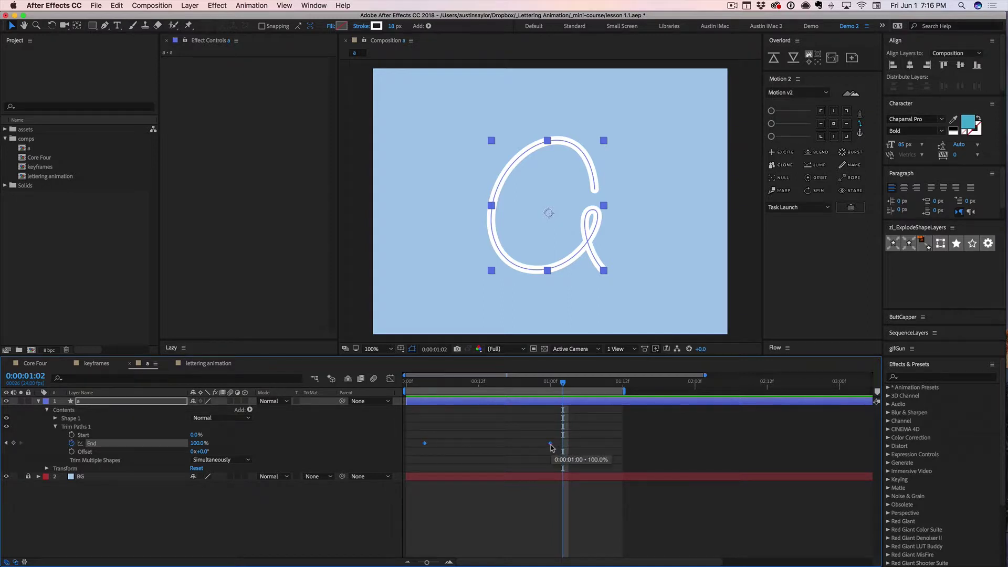
pyautogui.rightClick(551, 446)
pyautogui.moveTo(630, 557)
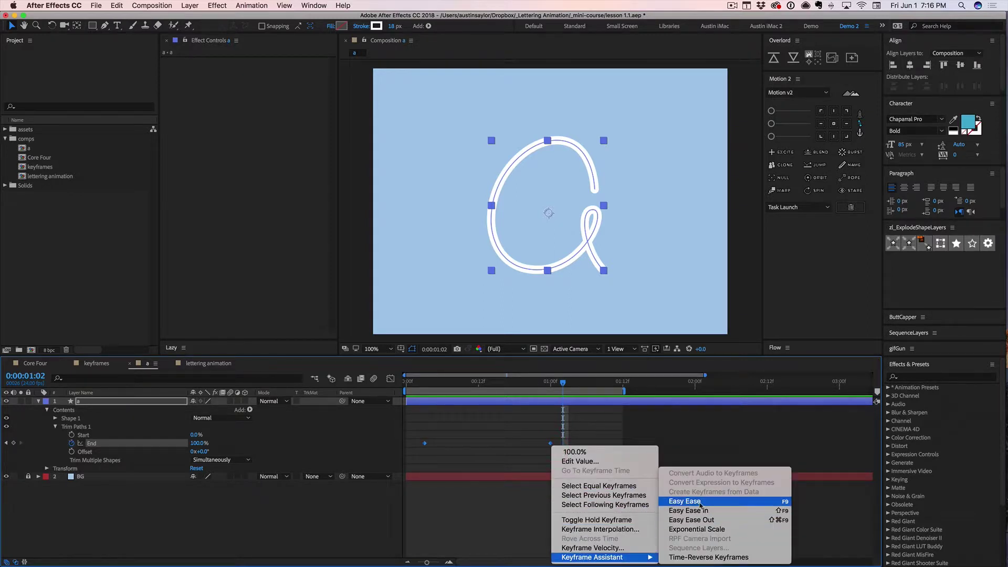
pyautogui.click(684, 501)
pyautogui.press('space')
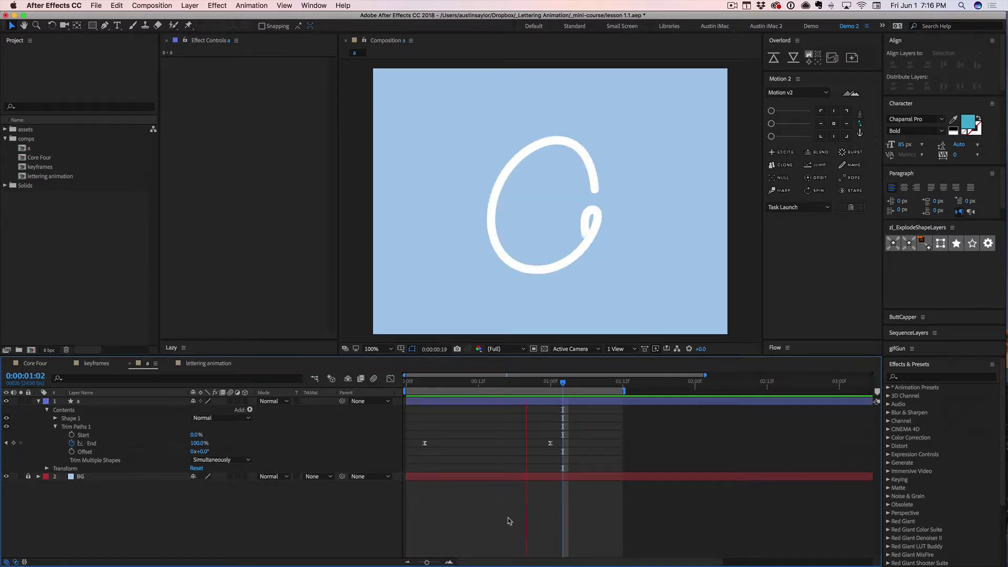
pyautogui.press('space')
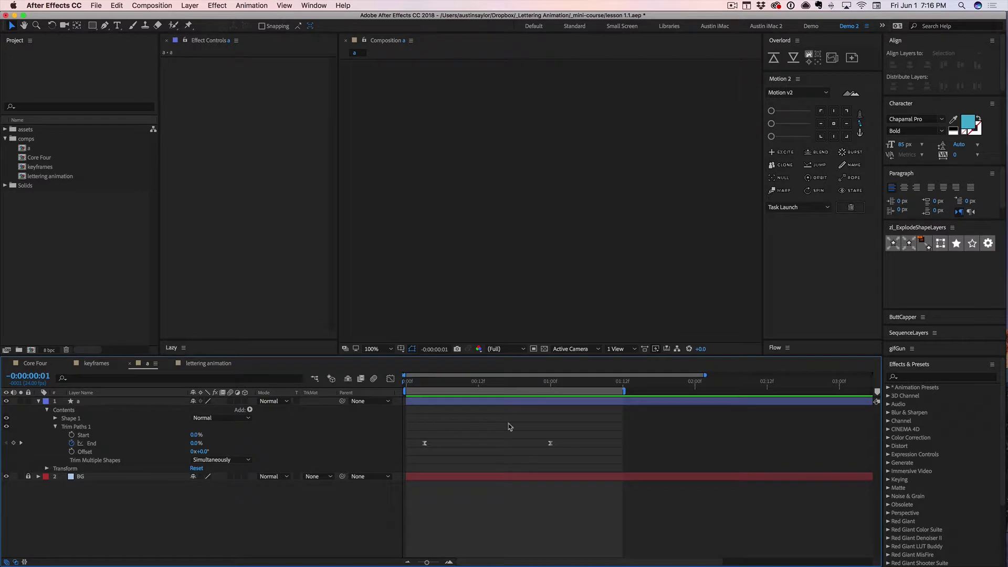
pyautogui.moveTo(420, 387)
pyautogui.mouseDown()
pyautogui.moveTo(551, 384)
pyautogui.moveTo(406, 383)
pyautogui.mouseUp()
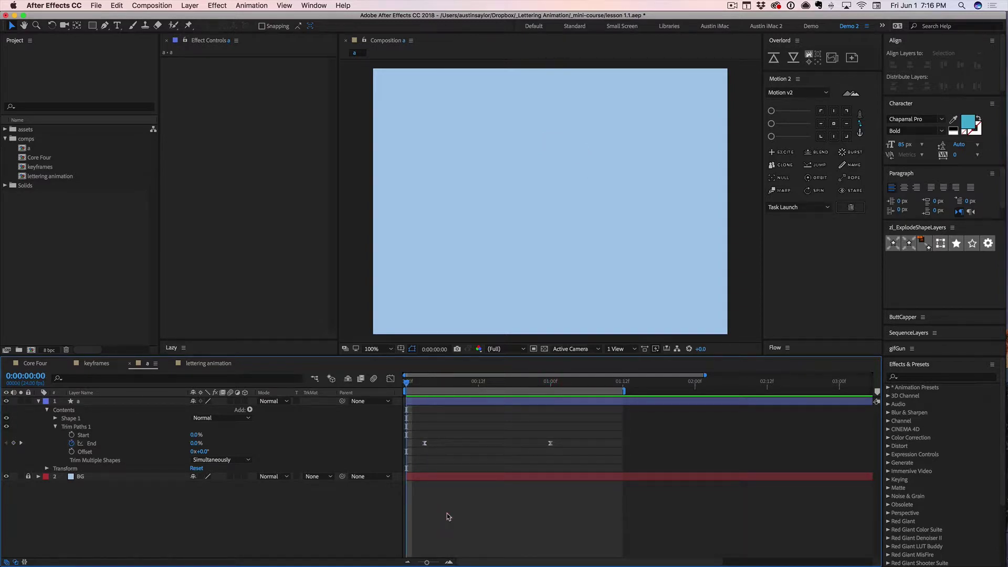
pyautogui.press('space')
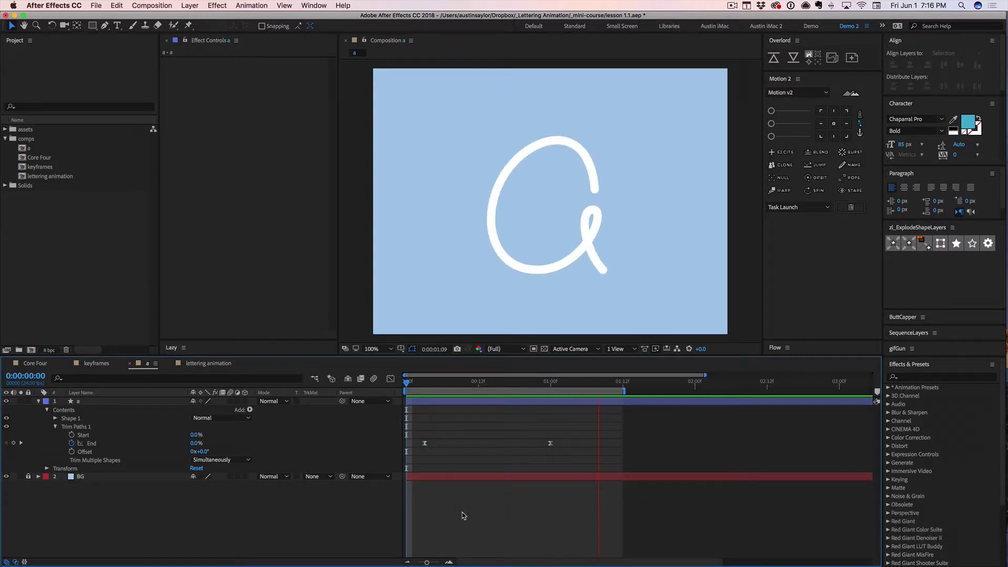
pyautogui.press('space')
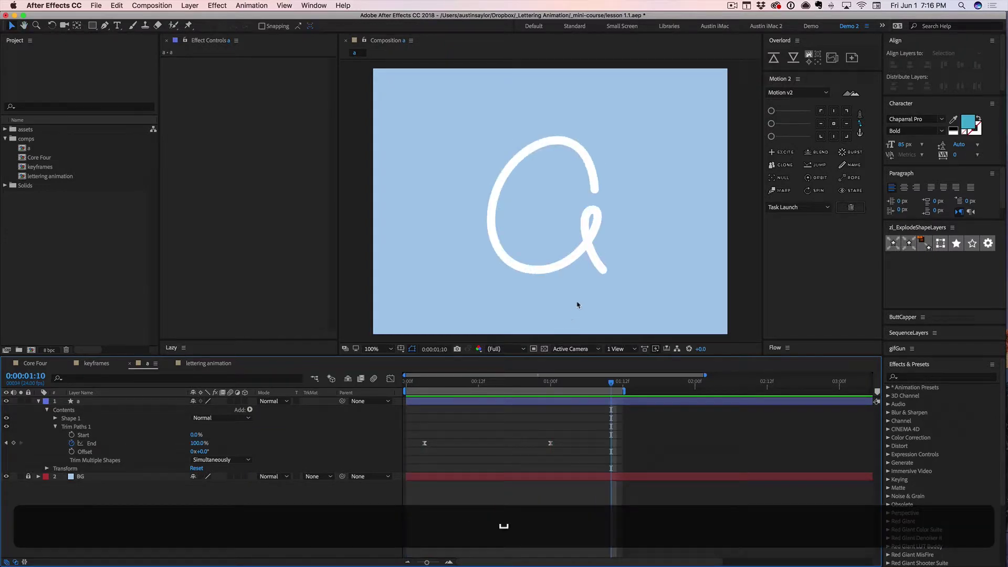
# Extend the end of the work area to about 0:00:02:15 and preview the longer animation.
pyautogui.click(590, 228)
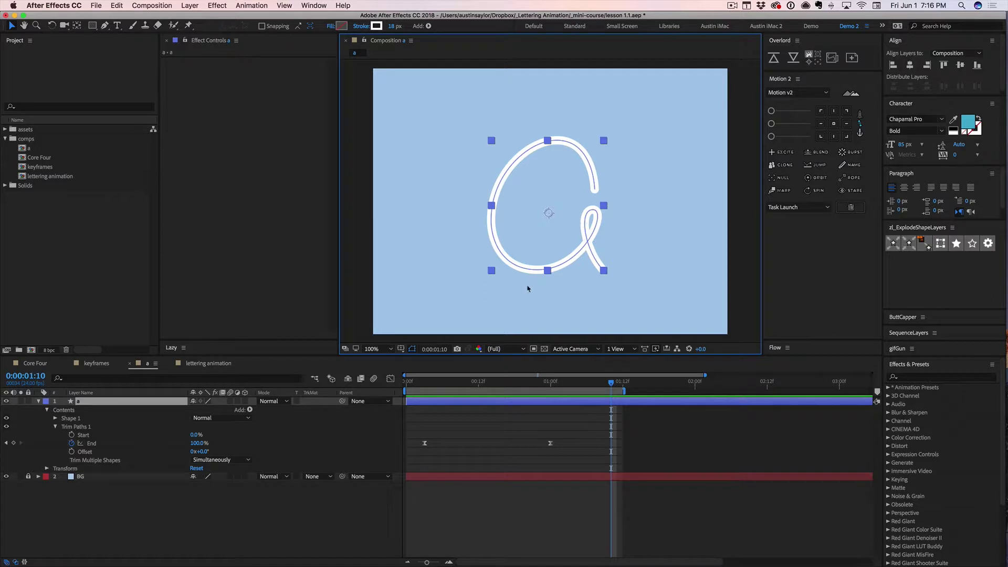
pyautogui.click(590, 438)
pyautogui.moveTo(626, 390); pyautogui.dragTo(786, 391)
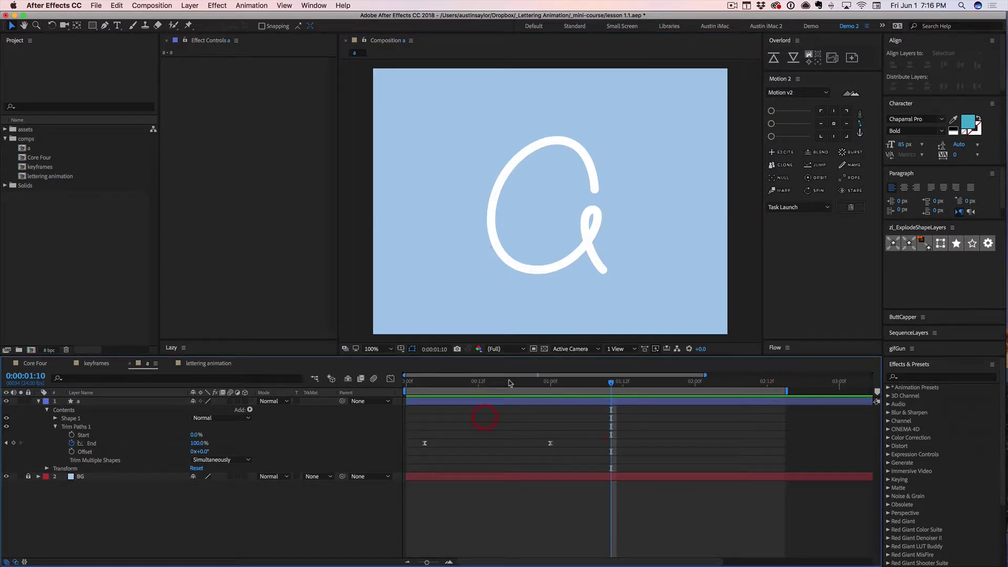
pyautogui.moveTo(494, 384)
pyautogui.mouseDown()
pyautogui.moveTo(405, 383)
pyautogui.moveTo(750, 395)
pyautogui.mouseUp()
pyautogui.click(725, 397)
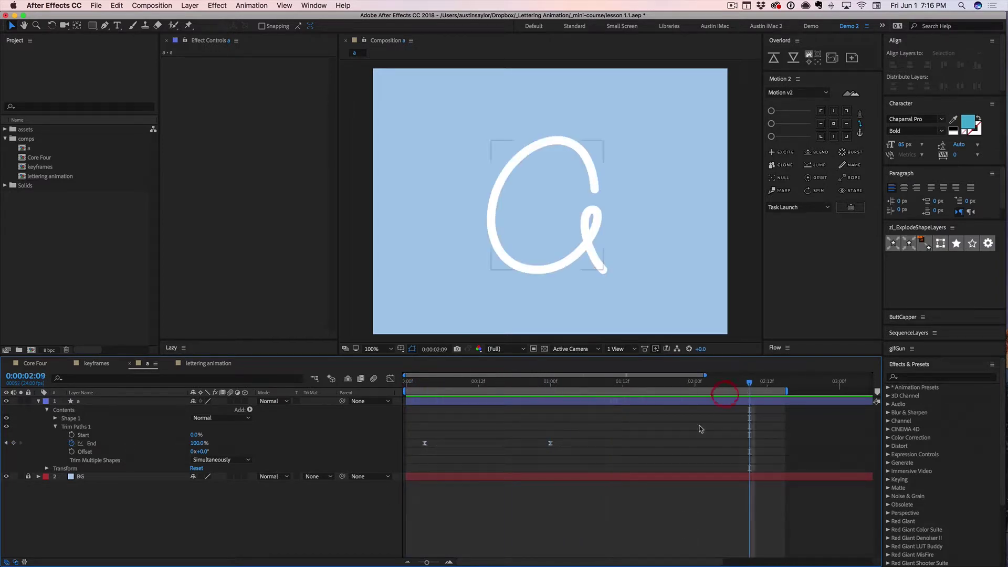
pyautogui.press('space')
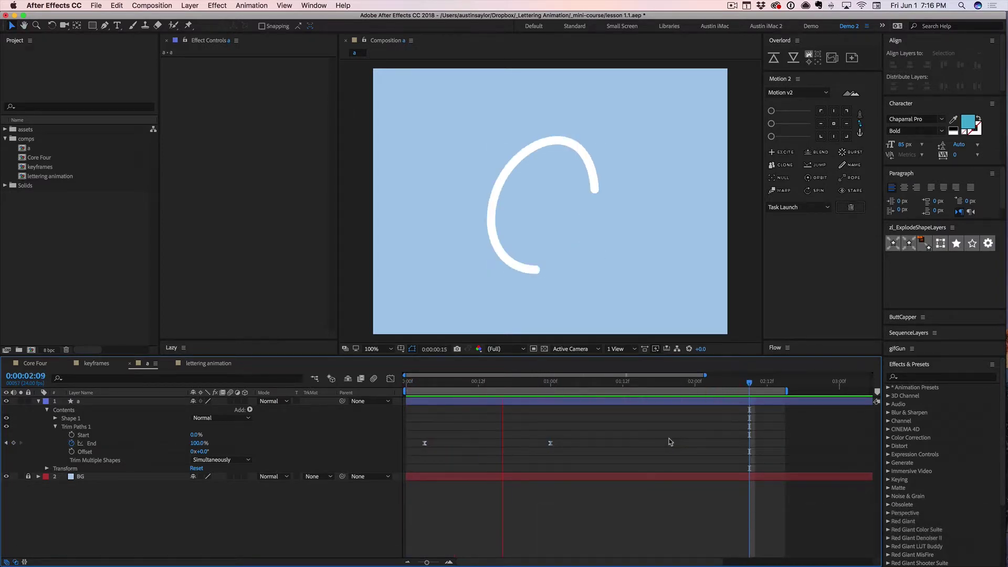
pyautogui.press('space')
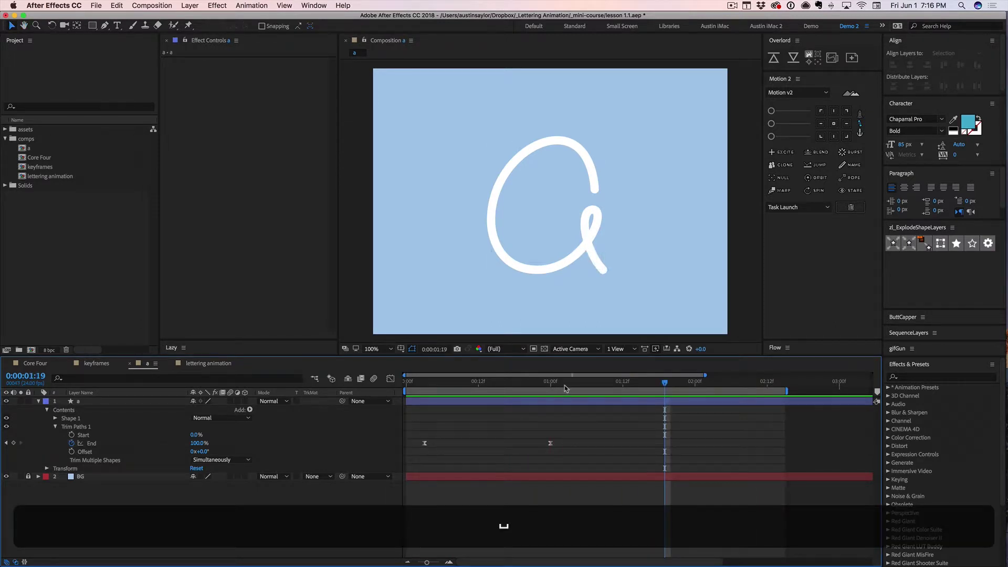
# Keyframe the Trim Paths Start at 0% at 0:00:01:10.
pyautogui.moveTo(567, 388); pyautogui.dragTo(597, 384)
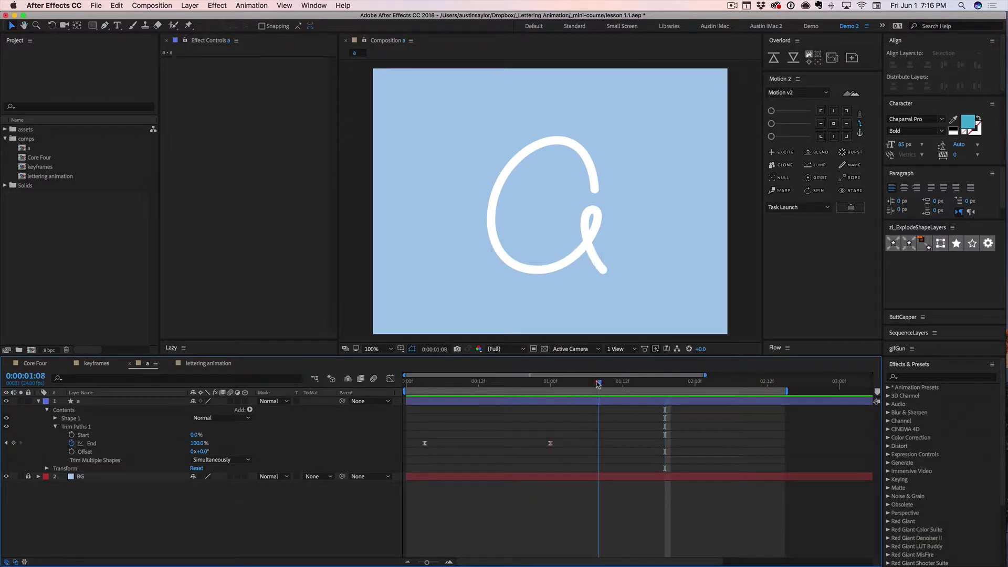
pyautogui.click(82, 435)
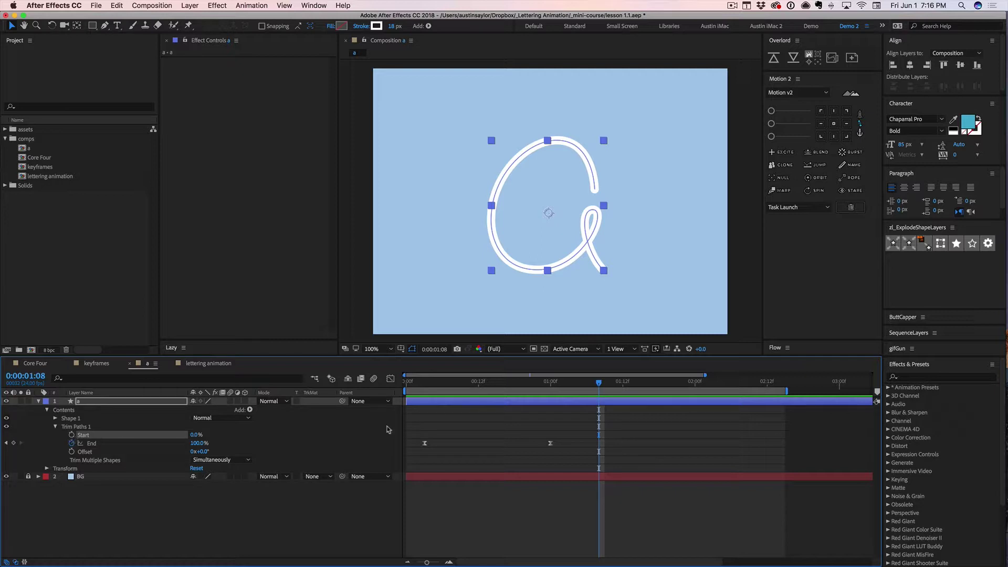
pyautogui.click(611, 383)
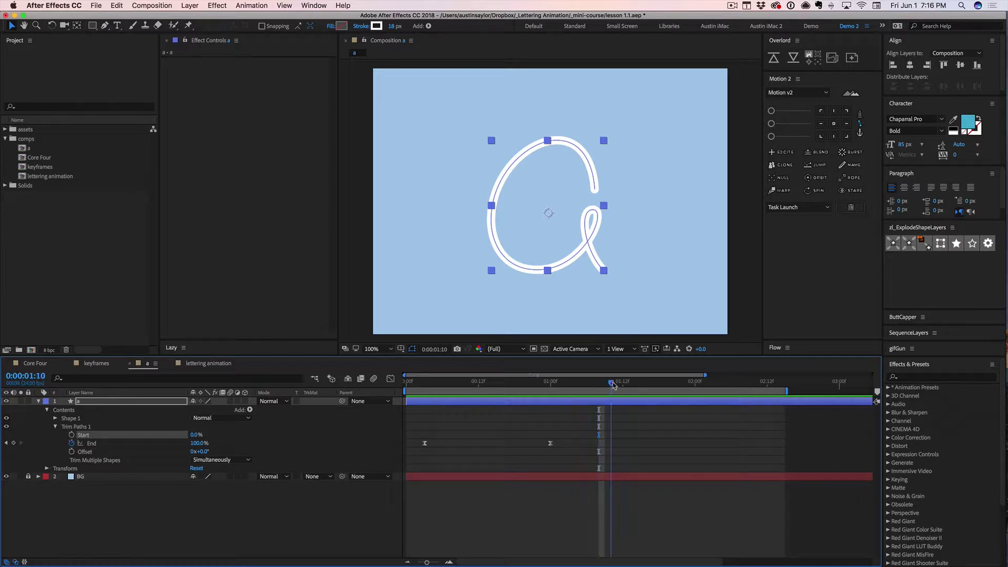
pyautogui.click(71, 435)
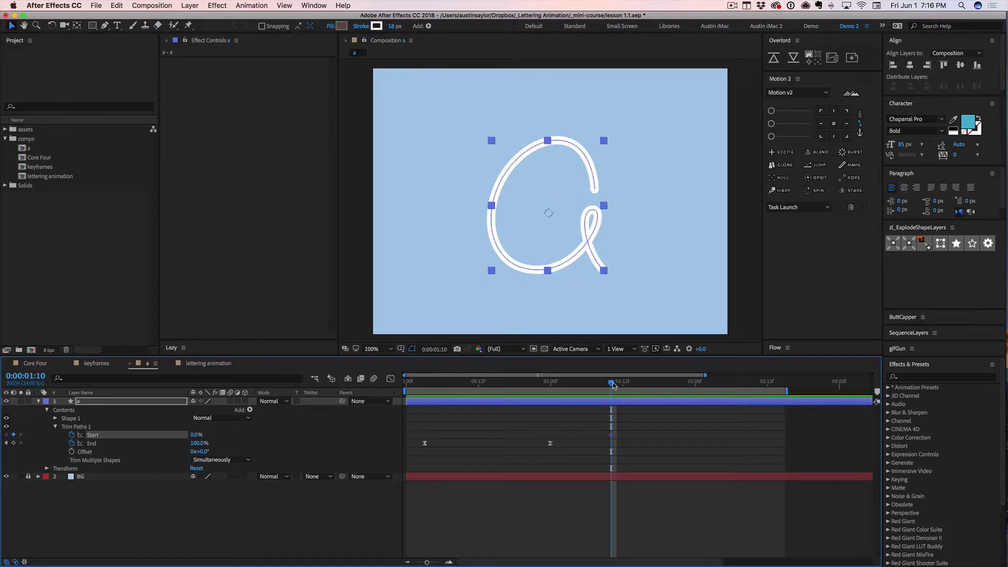
# Keyframe the Trim Paths Start at 100% at 0:00:02:06 and apply Easy Ease to both Start keyframes.
pyautogui.moveTo(611, 383); pyautogui.dragTo(732, 386)
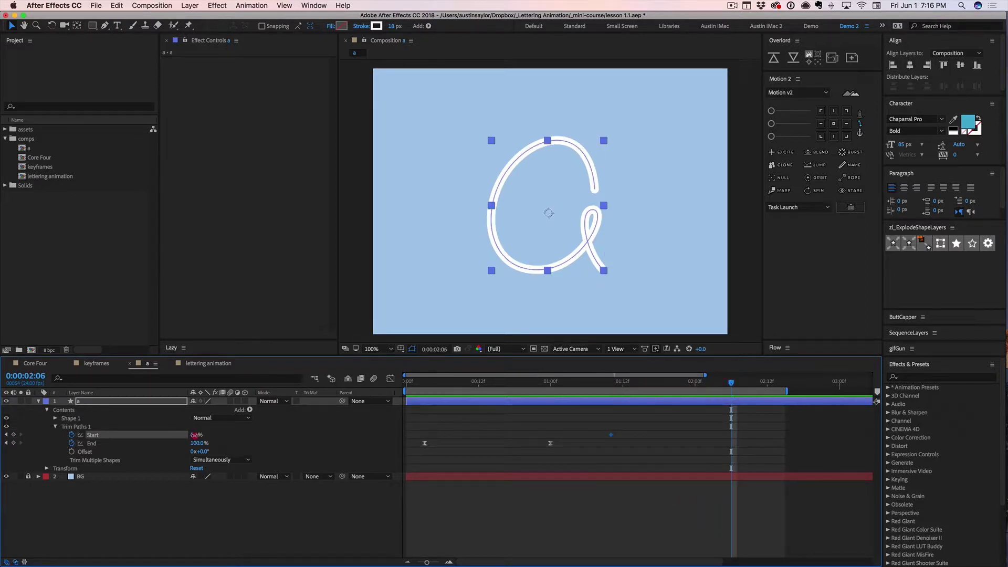
pyautogui.moveTo(195, 435); pyautogui.dragTo(246, 436)
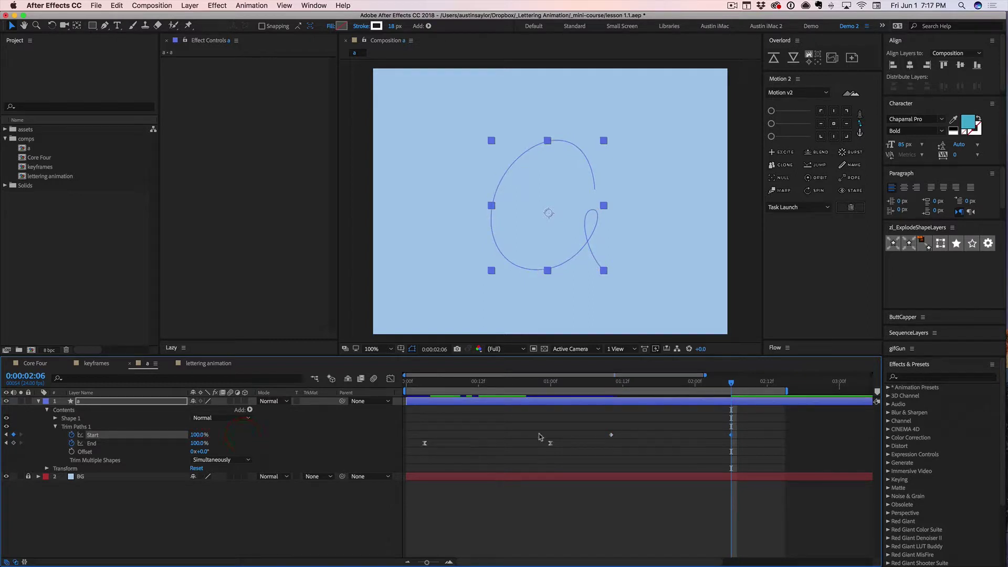
pyautogui.moveTo(589, 427); pyautogui.dragTo(735, 441)
pyautogui.press('F9')
pyautogui.click(674, 449)
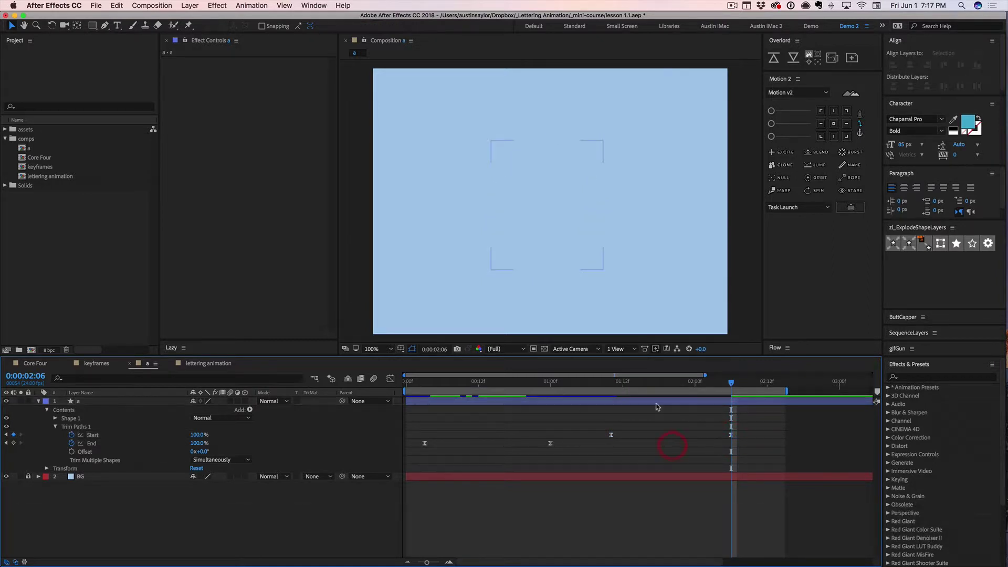
# Set the work area's end to 0:00:02:09 and preview the letter animating on and off.
pyautogui.click(748, 385)
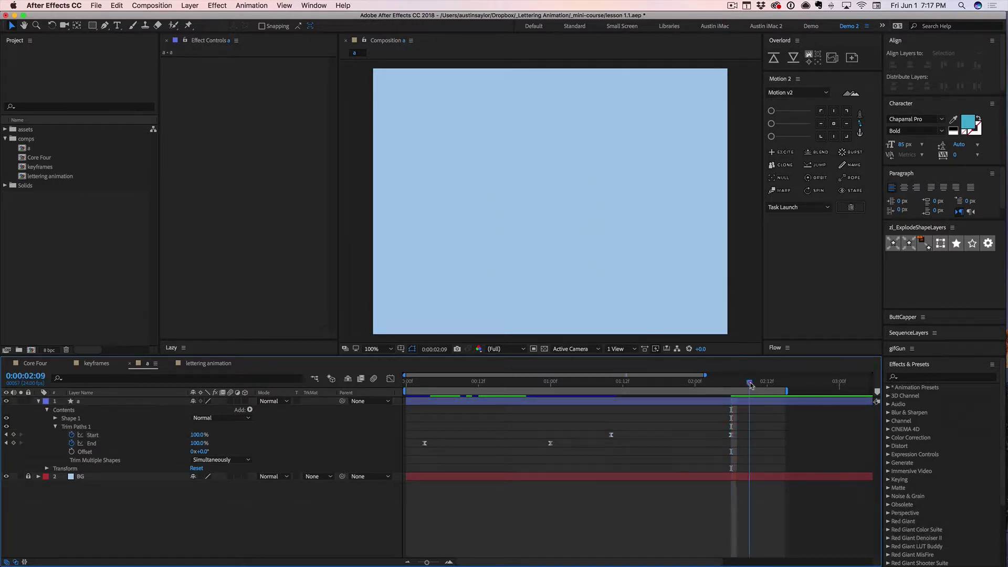
pyautogui.press('n')
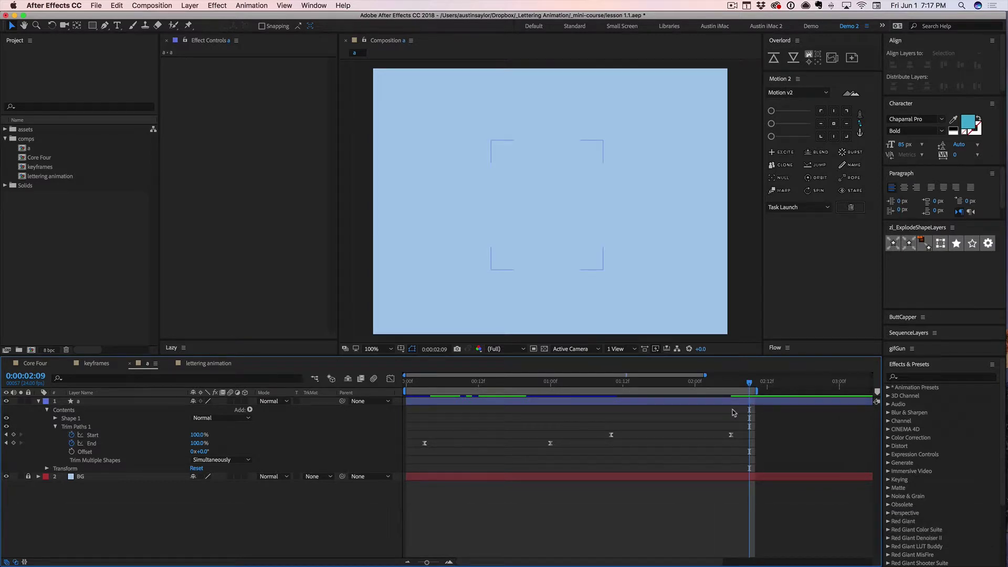
pyautogui.press('space')
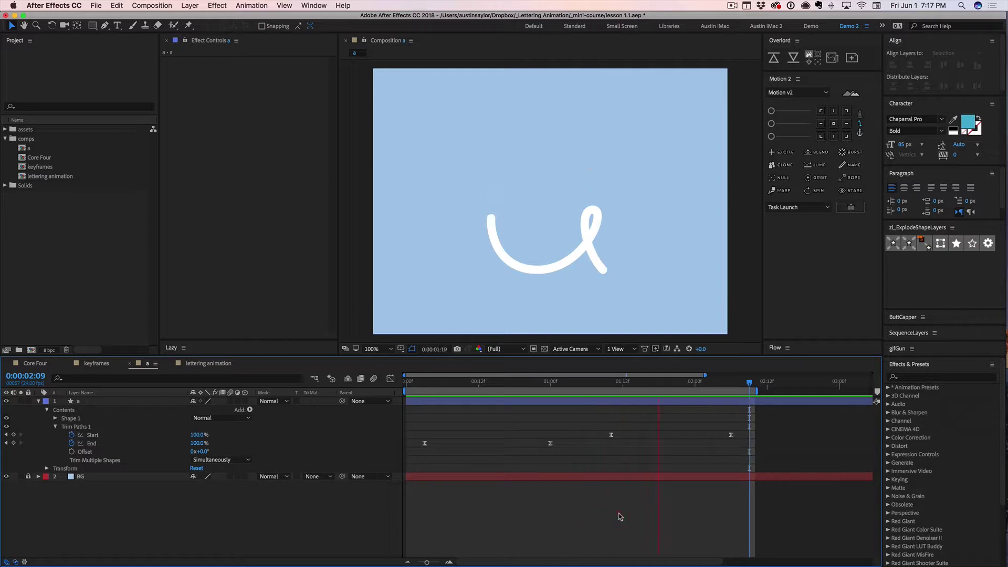
pyautogui.press('space')
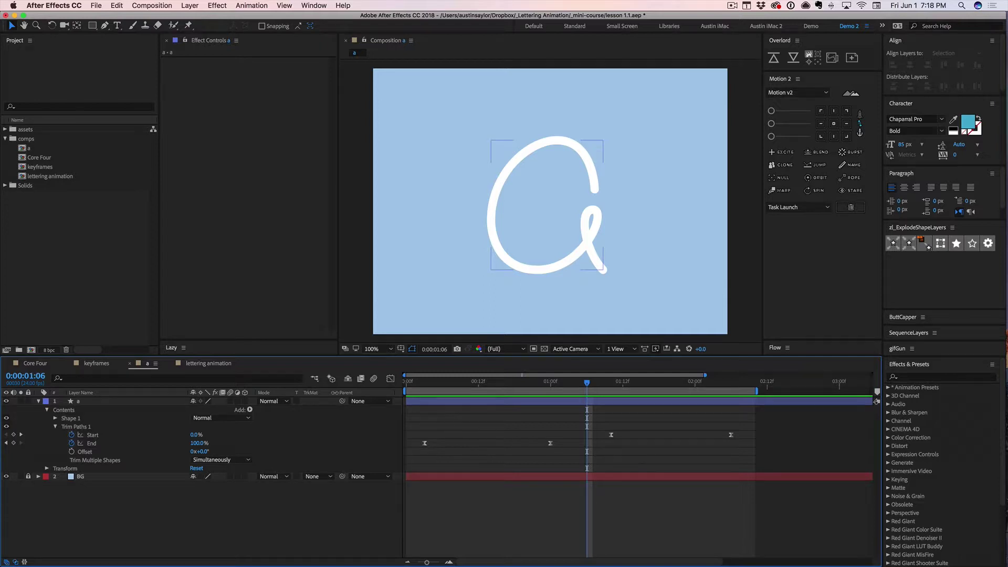
# Open the lettering animation composition and examine which letter strokes its separate shape layers contain.
pyautogui.click(209, 364)
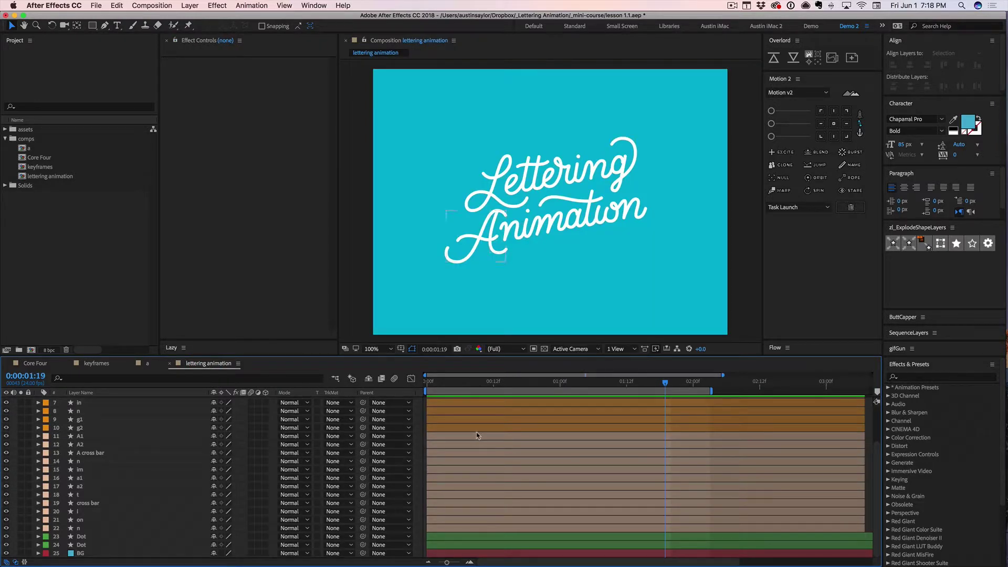
pyautogui.scroll(3, 475, 473)
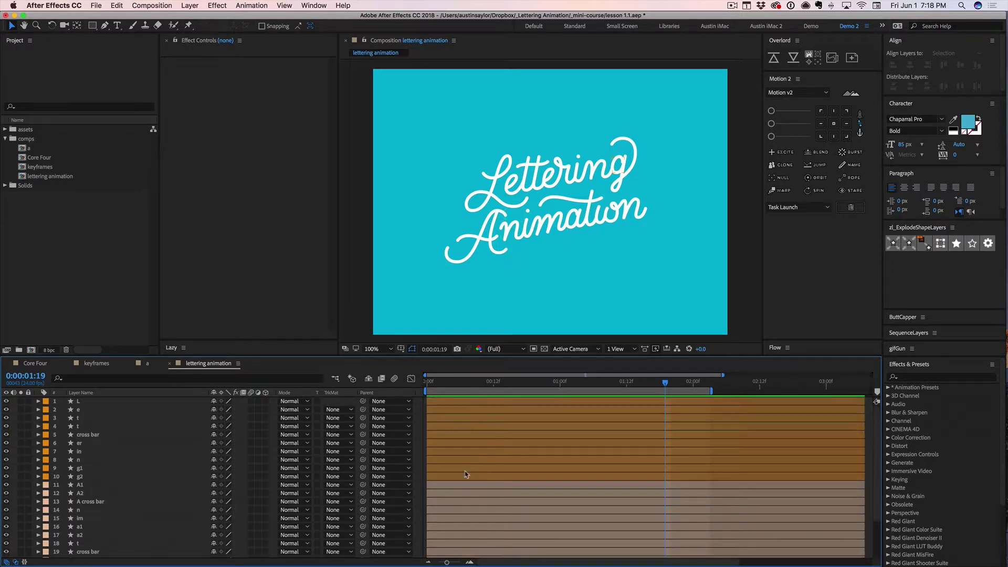
pyautogui.click(104, 402)
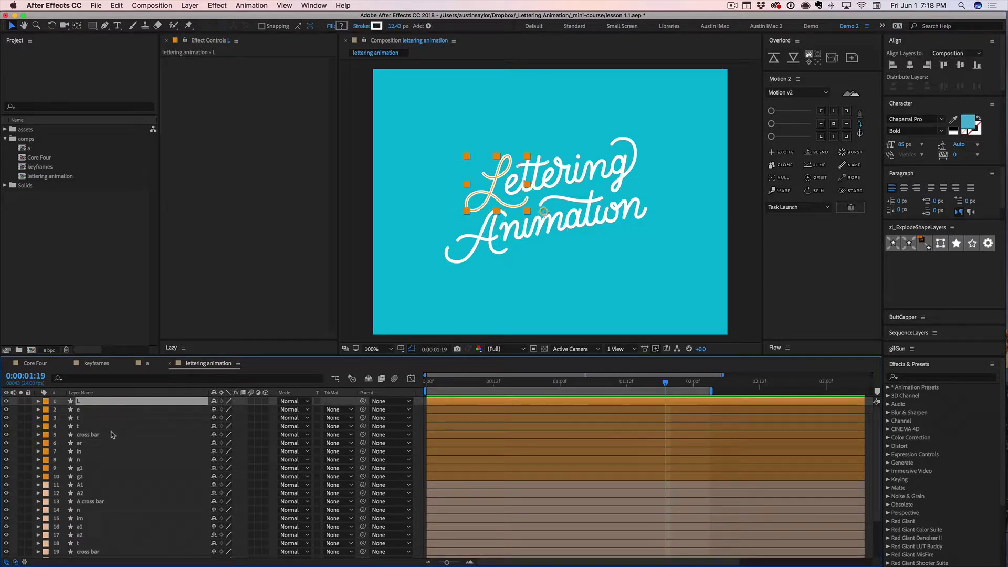
pyautogui.click(102, 410)
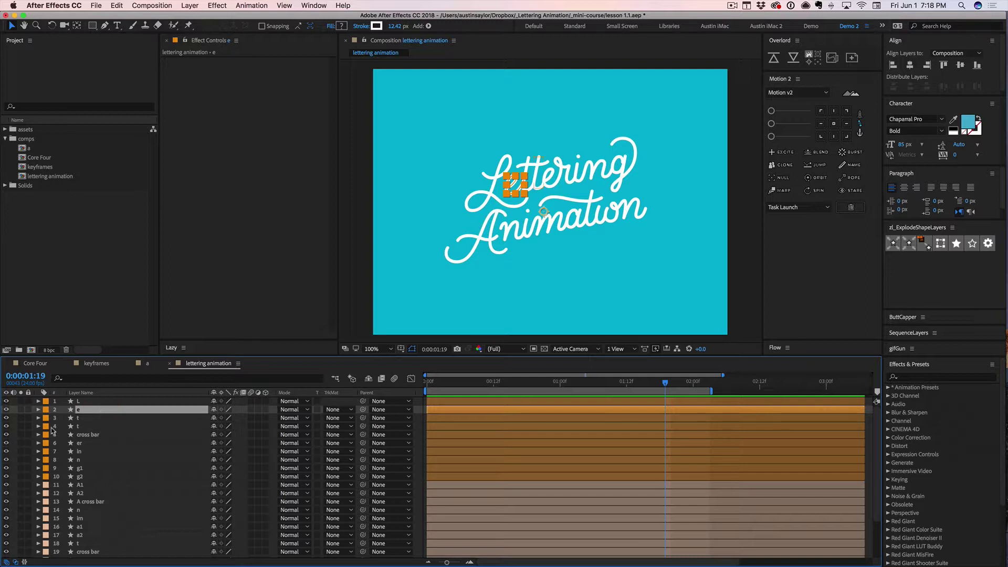
pyautogui.click(107, 452)
pyautogui.click(104, 477)
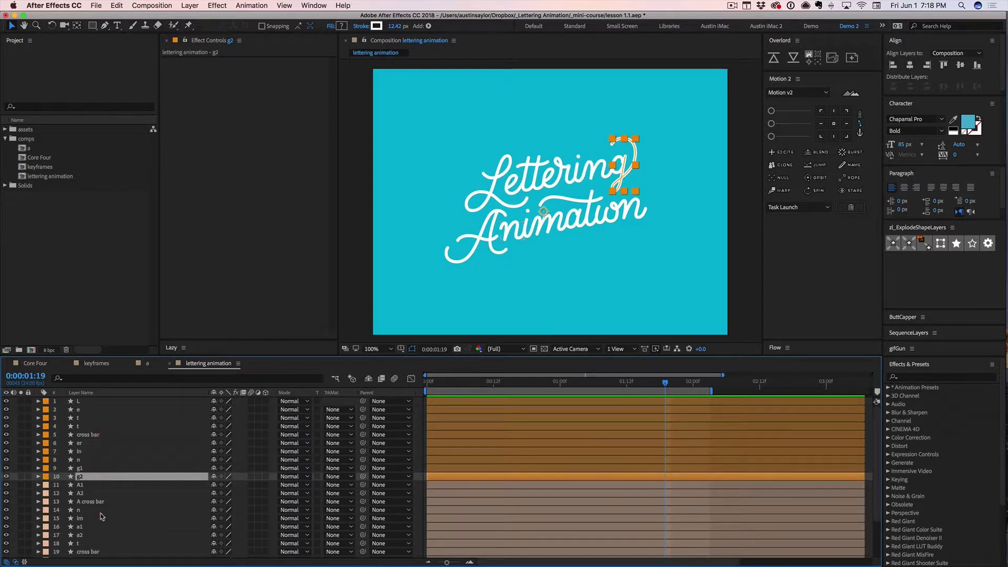
pyautogui.click(103, 511)
pyautogui.scroll(-3, 113, 506)
pyautogui.scroll(3, 113, 506)
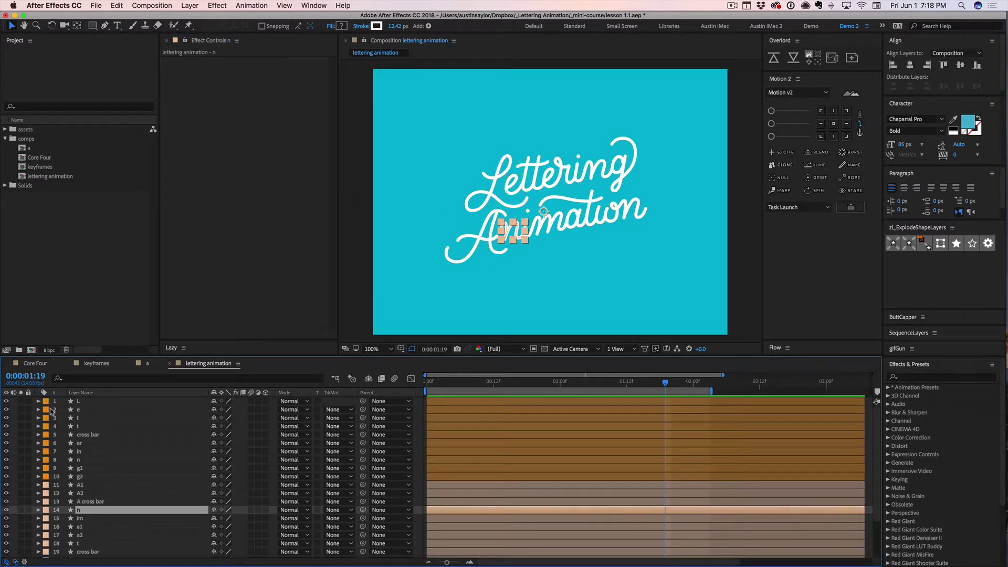
# Examine how label colours group the layers of the word Lettering and those of the word Animation.
pyautogui.click(78, 402)
pyautogui.keyDown('shift'); pyautogui.click(95, 477); pyautogui.keyUp('shift')
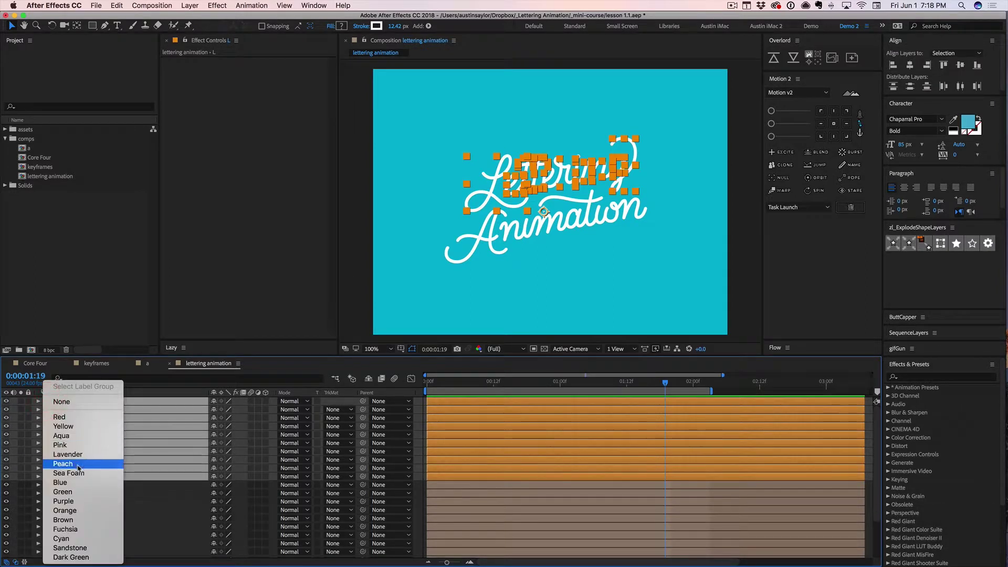
pyautogui.click(162, 428)
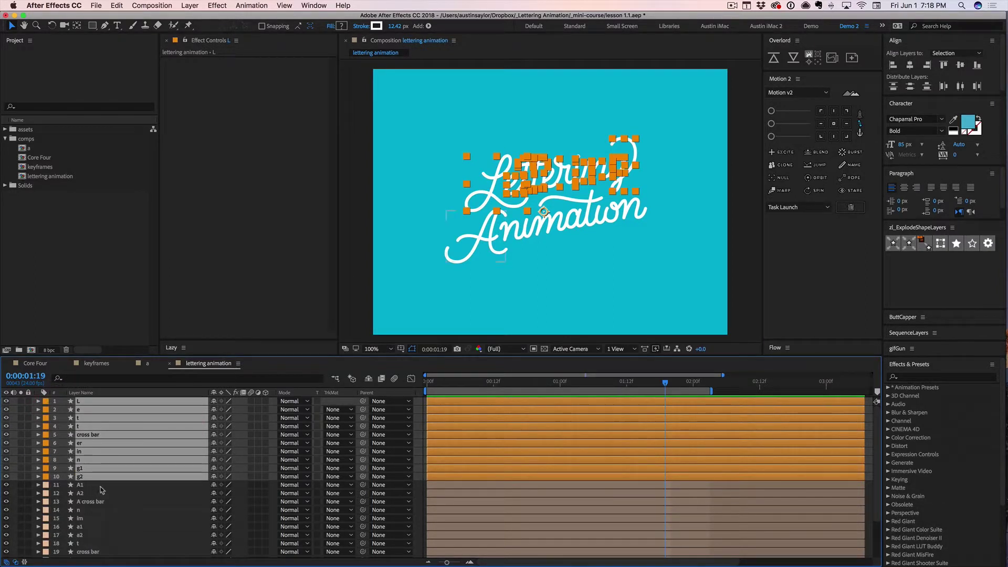
pyautogui.click(100, 486)
pyautogui.scroll(-2, 109, 494)
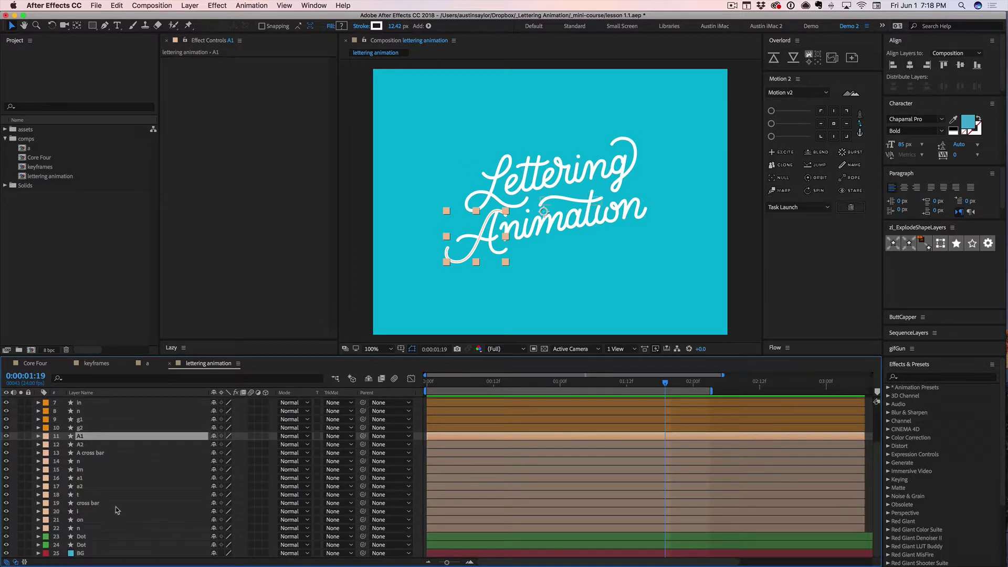
pyautogui.scroll(2, 115, 507)
# Add Trim Paths to the L shape layer and expand its properties.
pyautogui.click(111, 402)
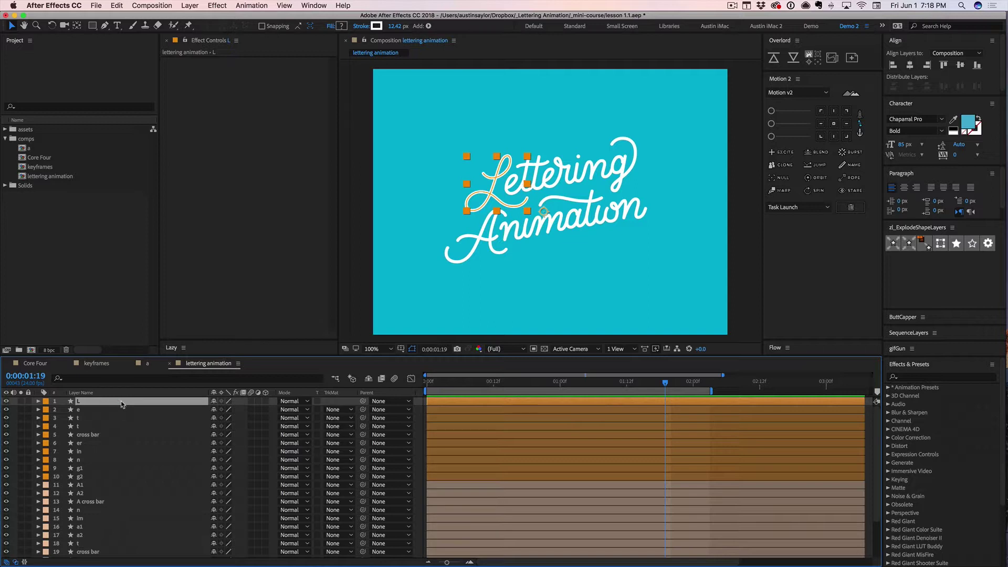
pyautogui.click(38, 402)
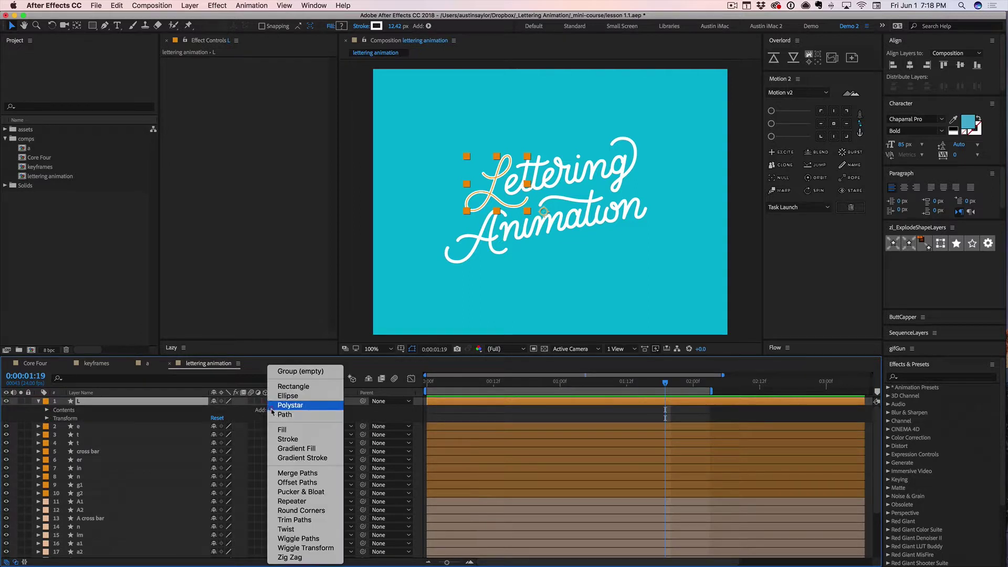
pyautogui.click(270, 411)
pyautogui.click(294, 520)
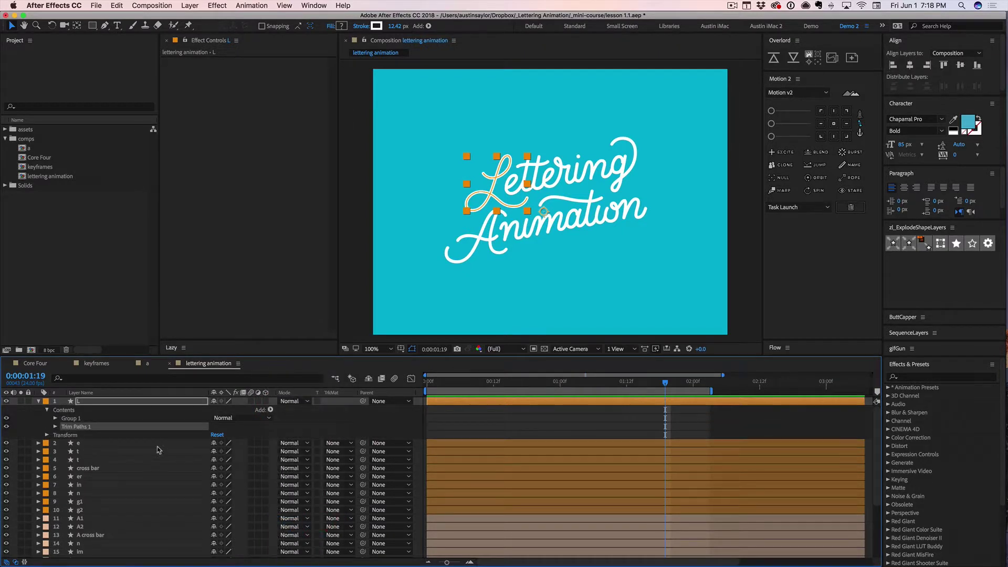
pyautogui.click(55, 427)
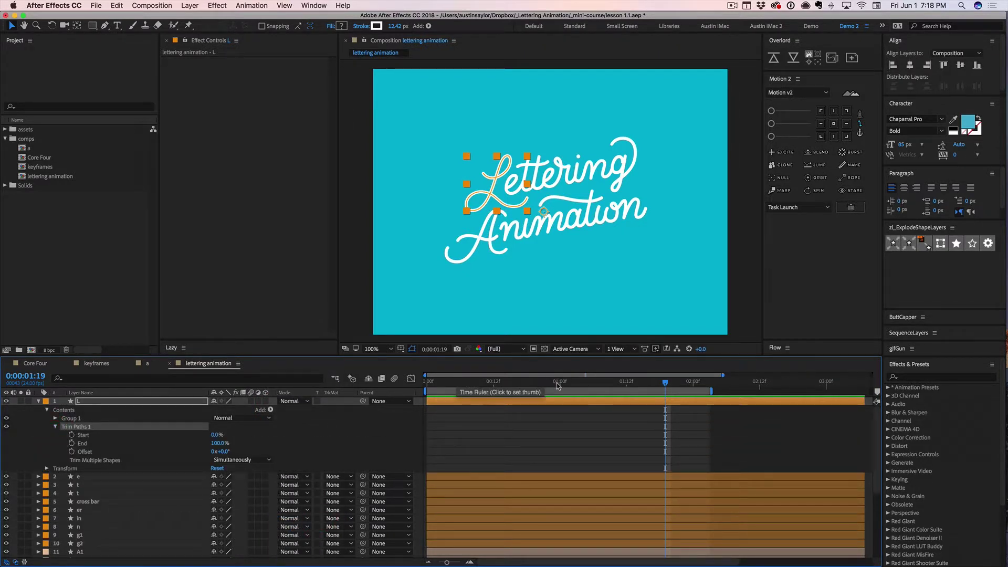
# Keyframe the L layer's Trim Paths End at 100% at 0:00:00:06 and again 20 frames on at 0:00:01:02.
pyautogui.moveTo(558, 386); pyautogui.dragTo(460, 385)
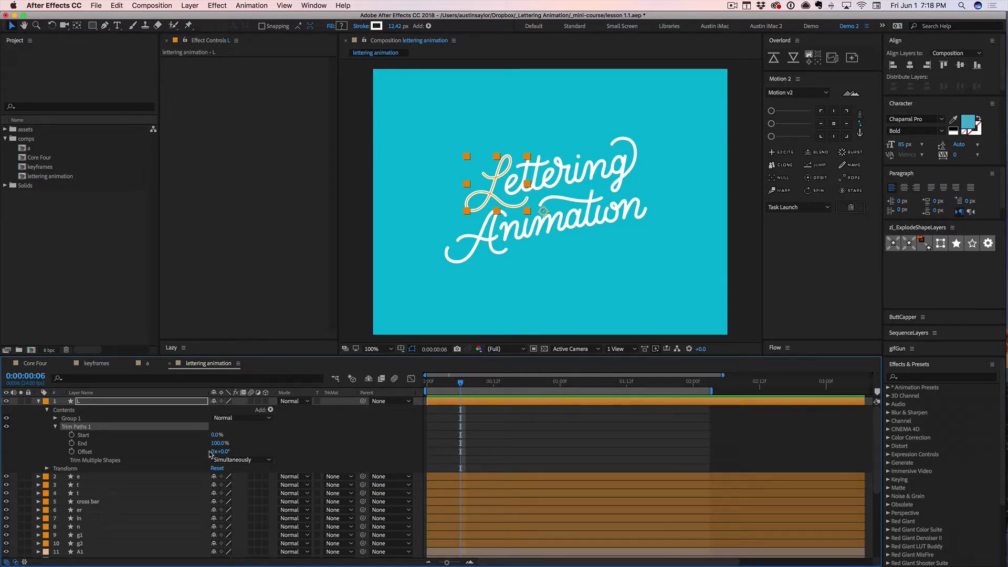
pyautogui.click(71, 444)
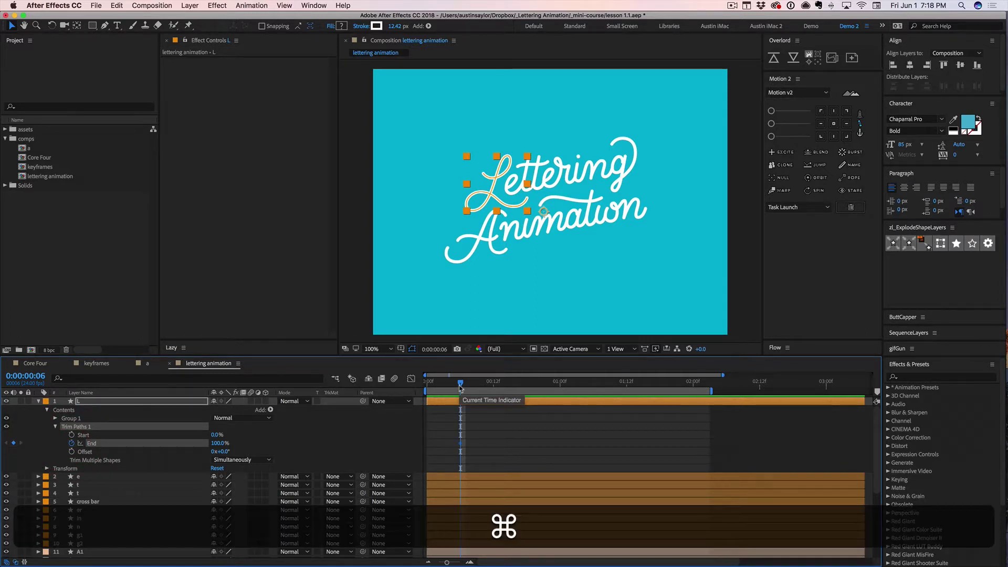
pyautogui.press('shift+super+Right')
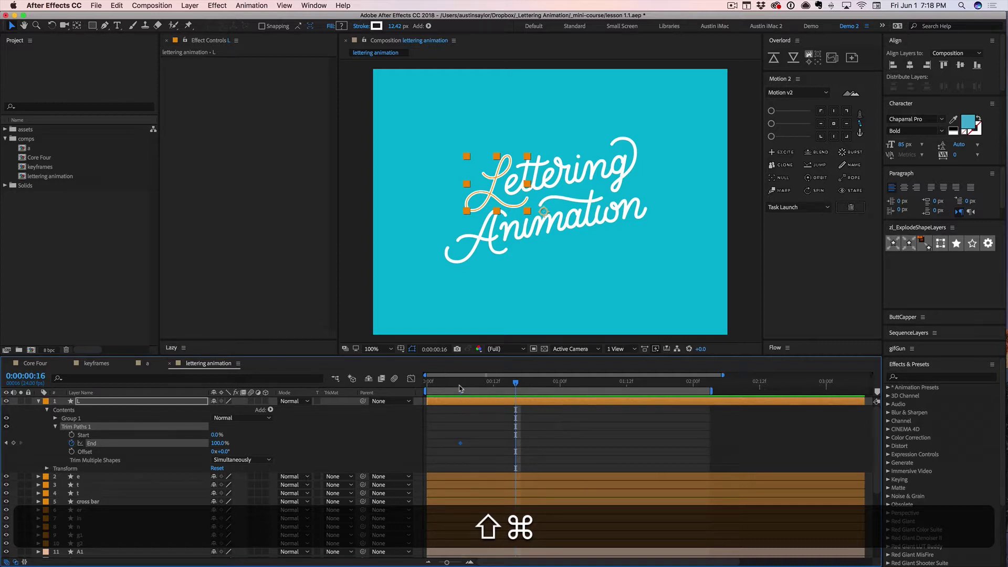
pyautogui.press('shift+super+Right')
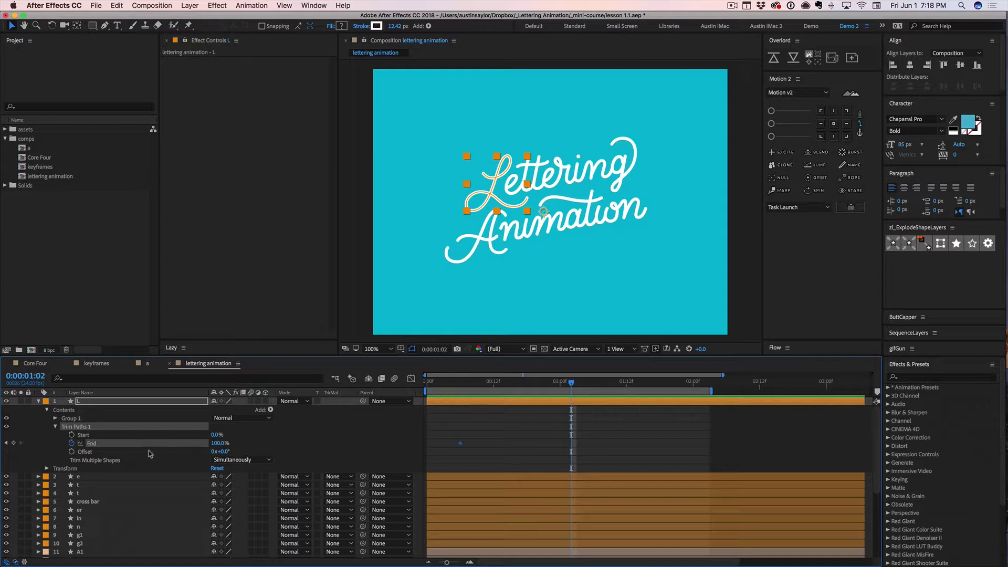
pyautogui.click(14, 444)
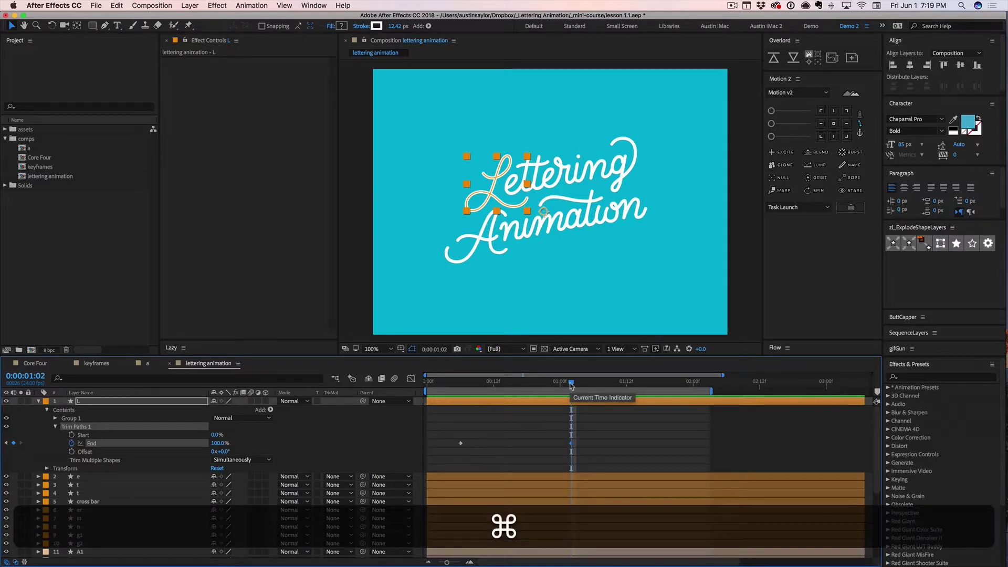
# Set the L layer's End keyframe at 0:00:00:06 to 0% and preview the stroke drawing on.
pyautogui.press('shift+super+Left')
pyautogui.press('shift+super+Left')
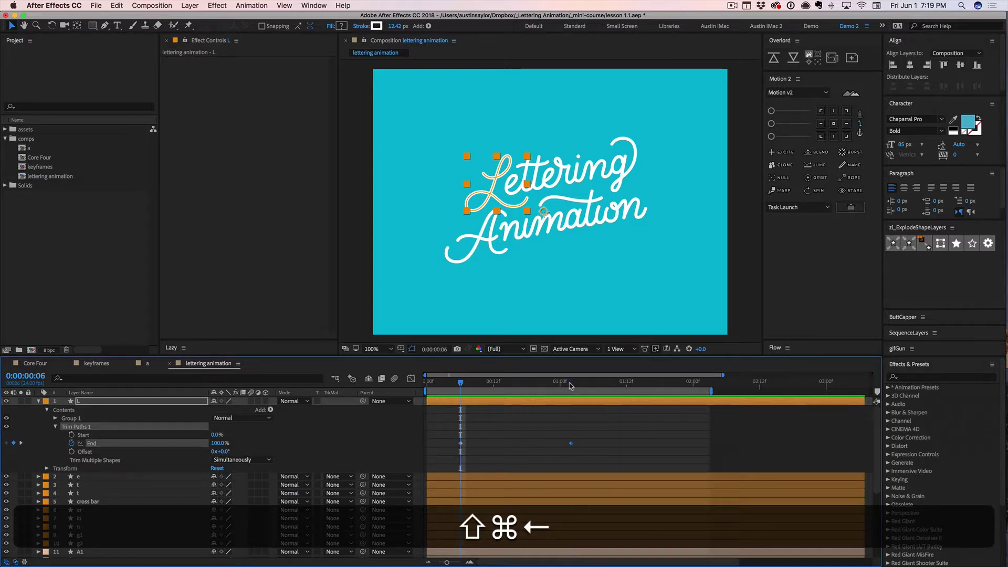
pyautogui.click(460, 388)
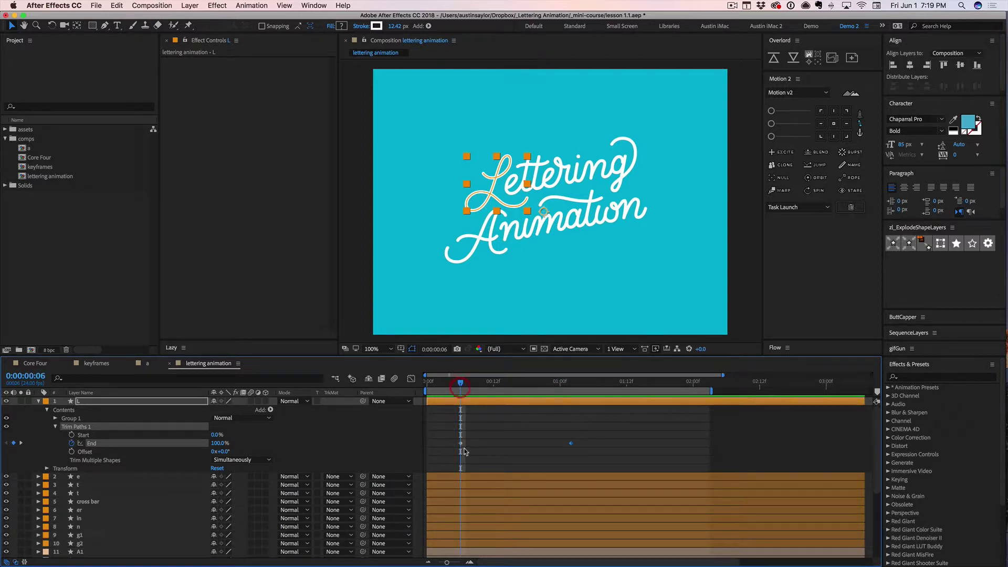
pyautogui.moveTo(464, 453); pyautogui.dragTo(456, 432)
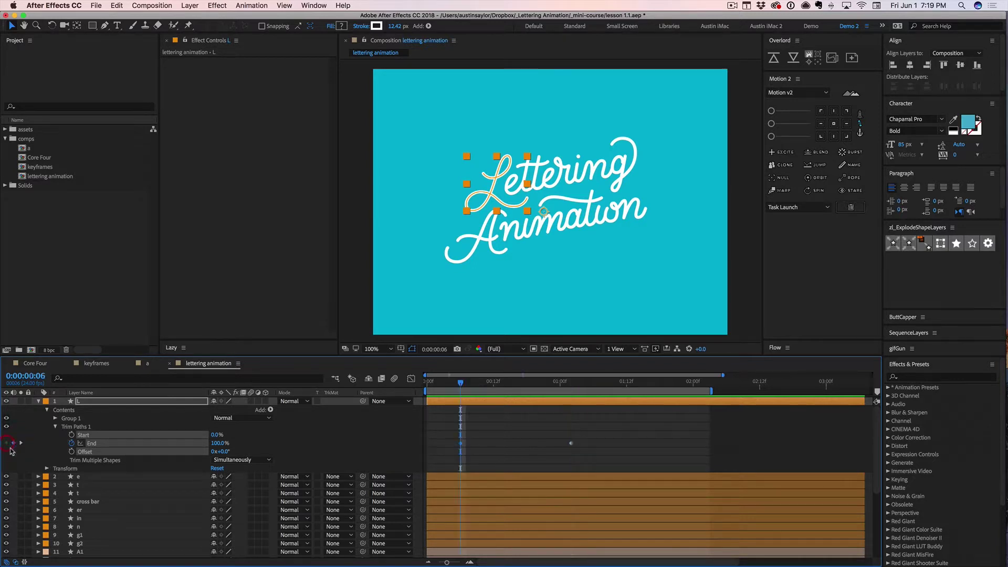
pyautogui.press('F2')
pyautogui.moveTo(220, 443); pyautogui.dragTo(157, 443)
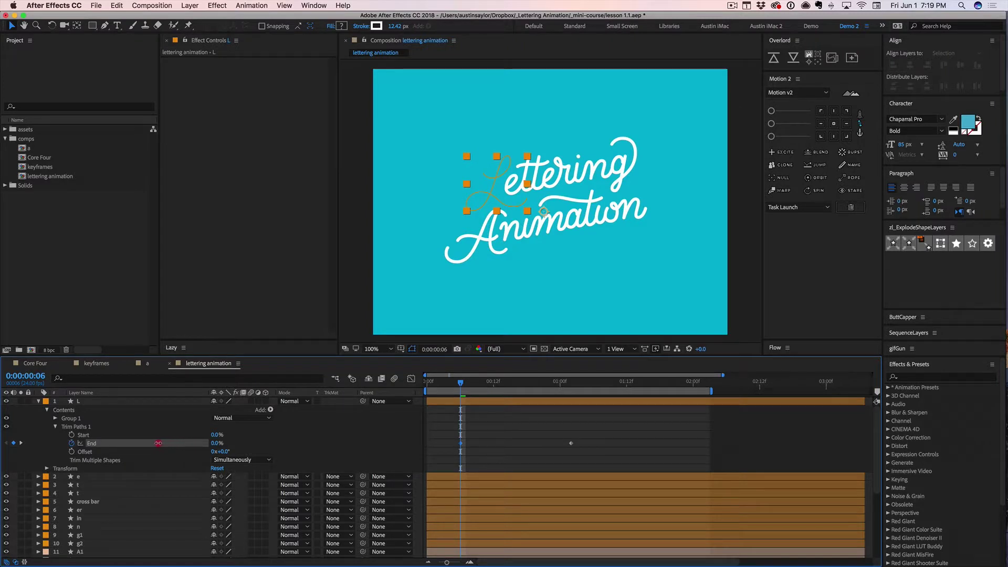
pyautogui.click(501, 448)
pyautogui.press('space')
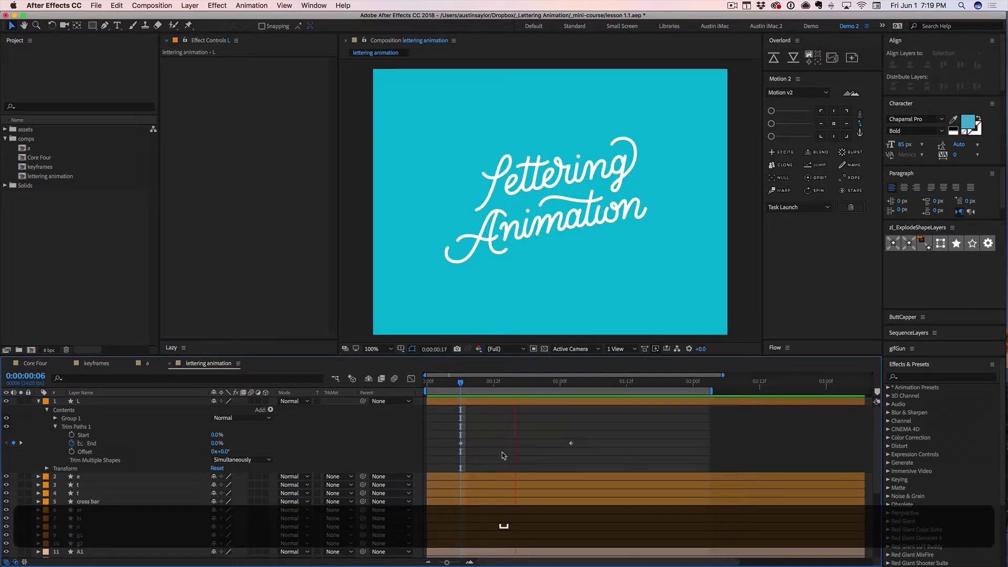
# Apply Easy Ease to both Trim Paths End keyframes of the L layer.
pyautogui.moveTo(448, 440); pyautogui.dragTo(587, 456)
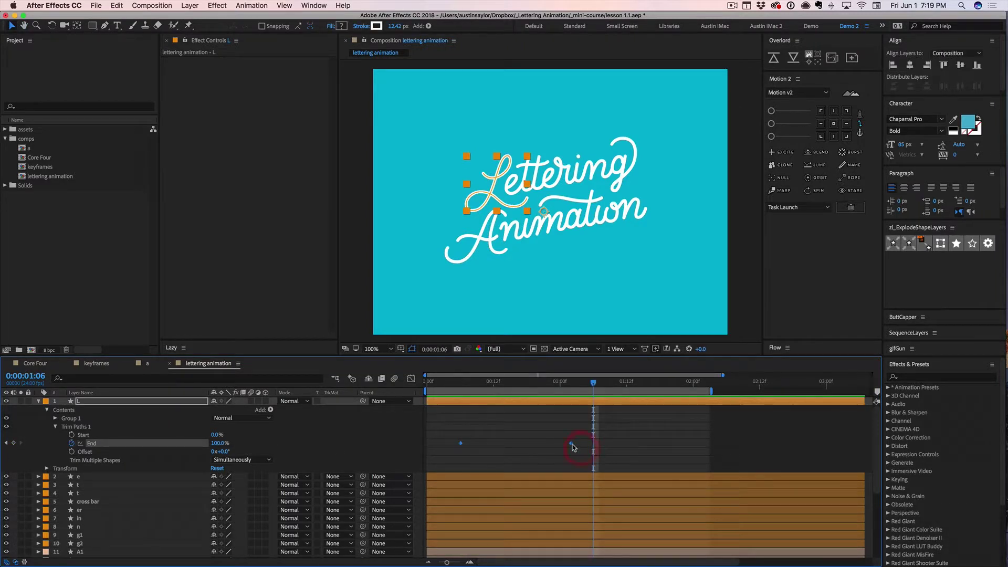
pyautogui.rightClick(573, 444)
pyautogui.moveTo(600, 557)
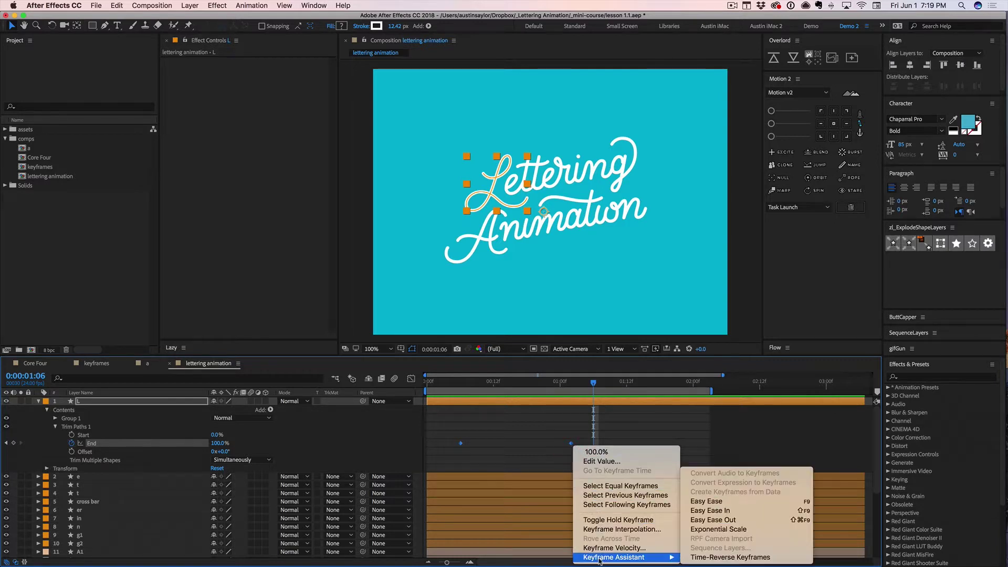
pyautogui.click(715, 502)
pyautogui.click(612, 451)
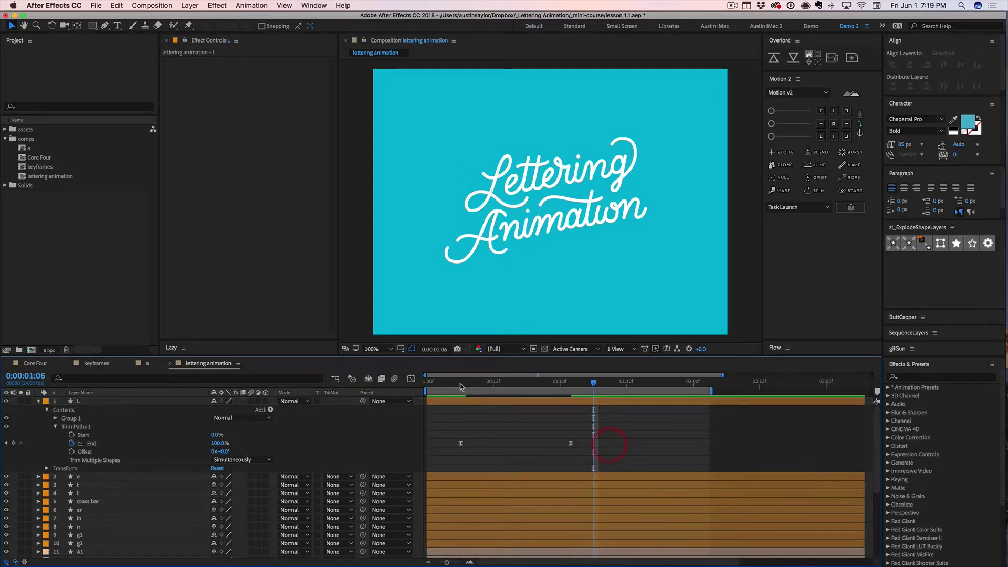
# Preview the eased L animation, replaying it from near the start of the timeline.
pyautogui.moveTo(462, 384); pyautogui.dragTo(449, 383)
pyautogui.press('space')
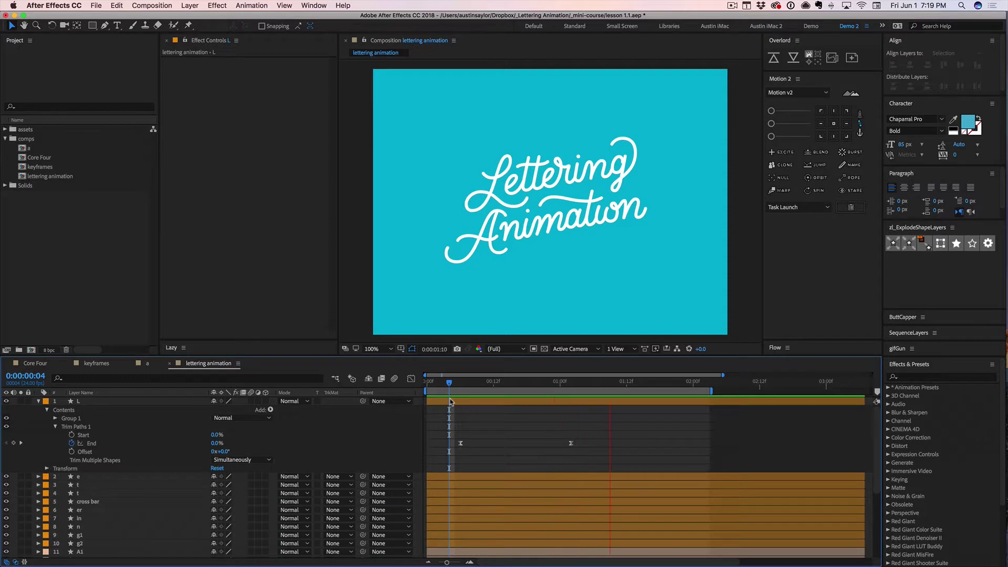
pyautogui.press('space')
pyautogui.click(439, 382)
pyautogui.press('space')
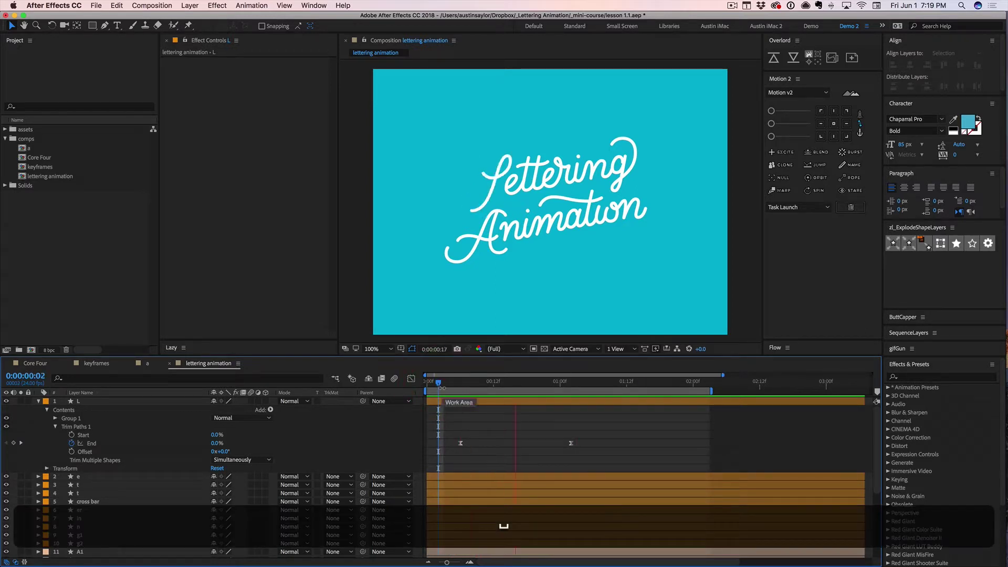
pyautogui.press('space')
# Shift both End keyframes of the L layer earlier so the first sits at 0:00:00:00.
pyautogui.click(479, 418)
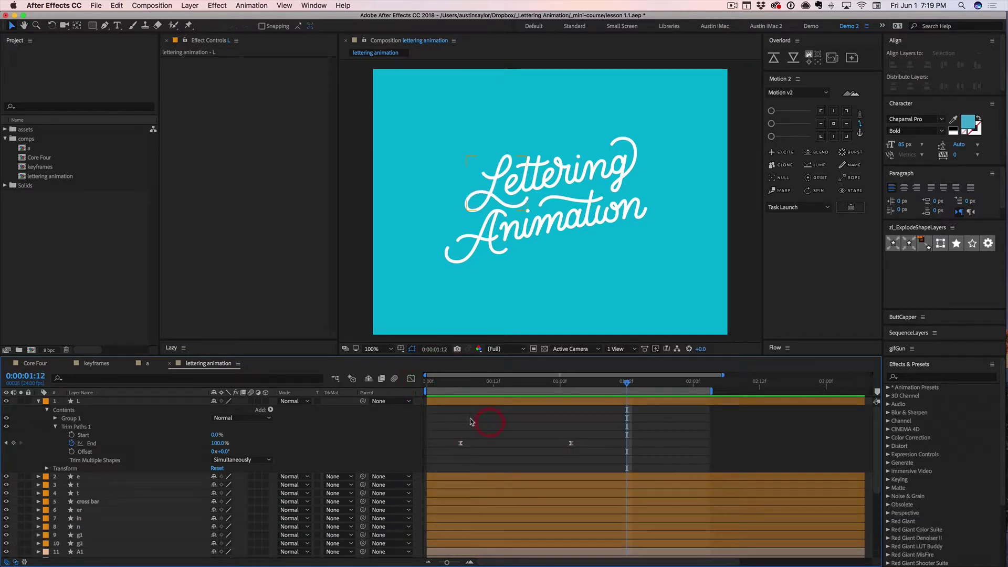
pyautogui.moveTo(455, 438); pyautogui.dragTo(592, 460)
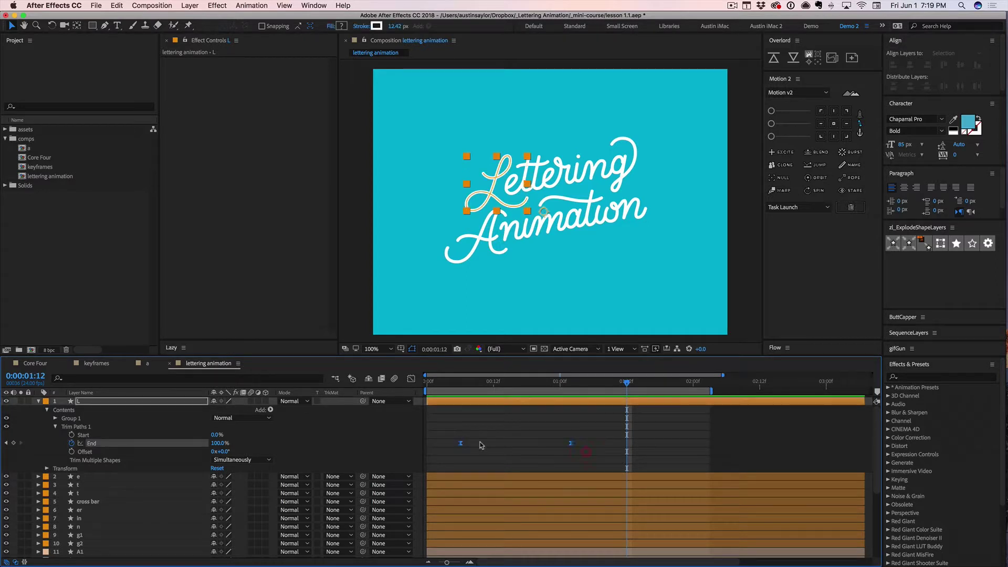
pyautogui.moveTo(458, 444); pyautogui.dragTo(425, 450)
pyautogui.click(450, 440)
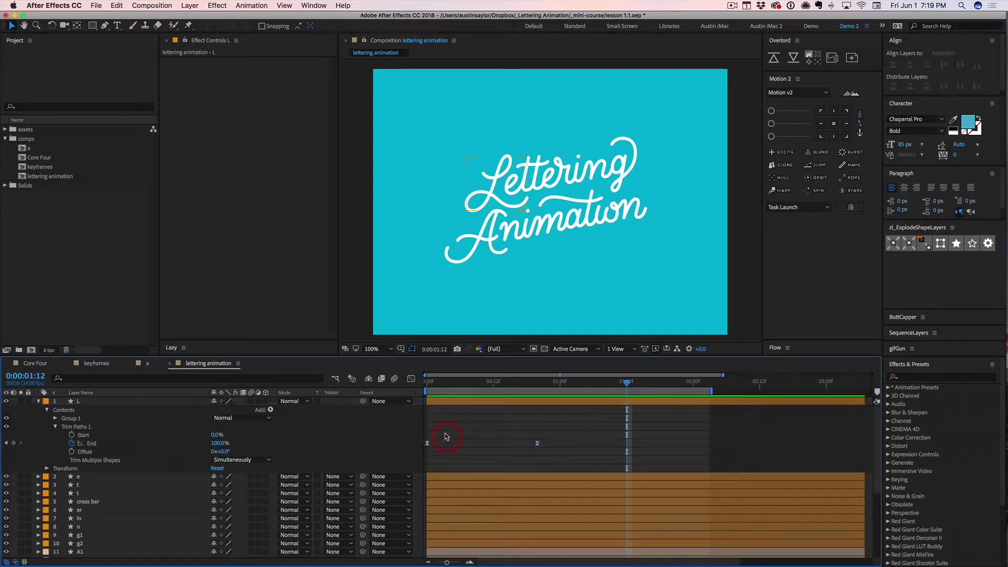
# Copy the L layer's Trim Paths 1 with its keyframes and return the playhead to 0:00:00:00.
pyautogui.click(81, 427)
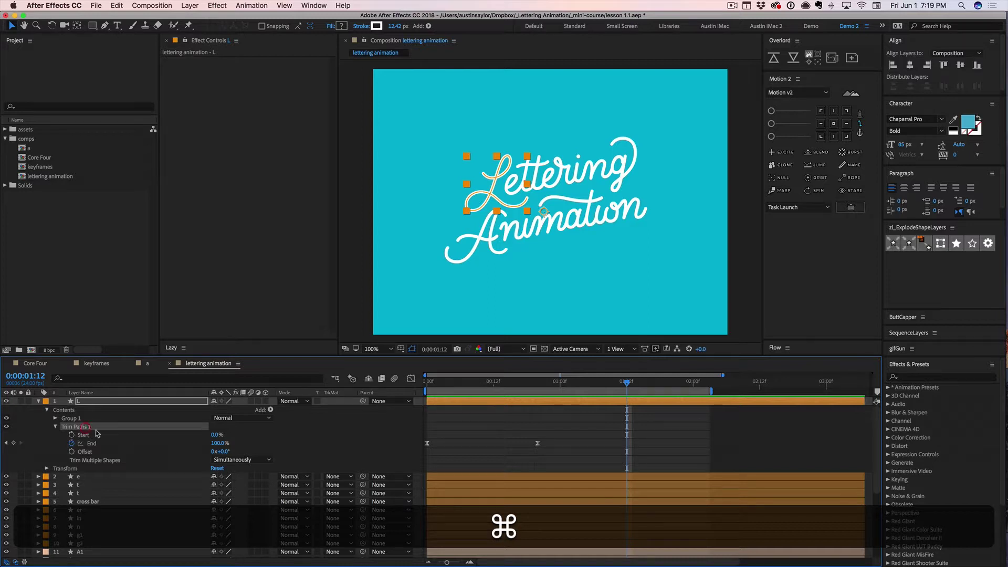
pyautogui.press('super+c')
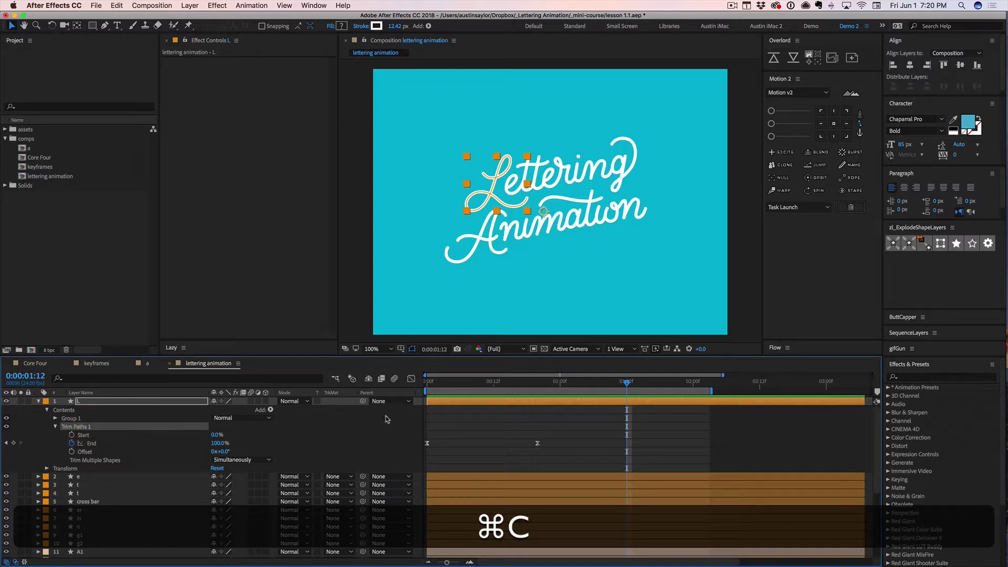
pyautogui.click(424, 382)
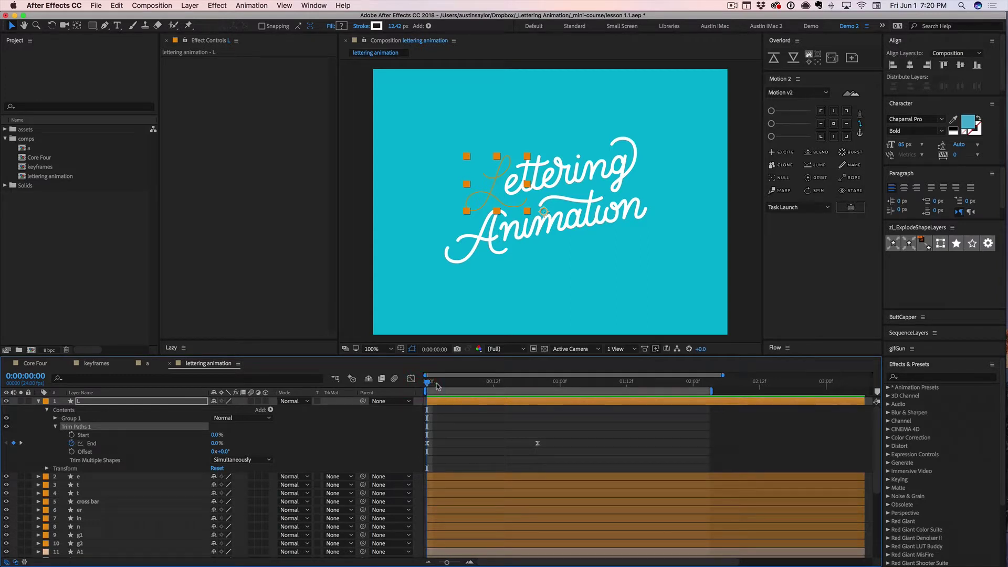
# Try pasting the copied Trim Paths onto the e layer with the playhead at 0:00:01:03, and undo the paste.
pyautogui.click(443, 477)
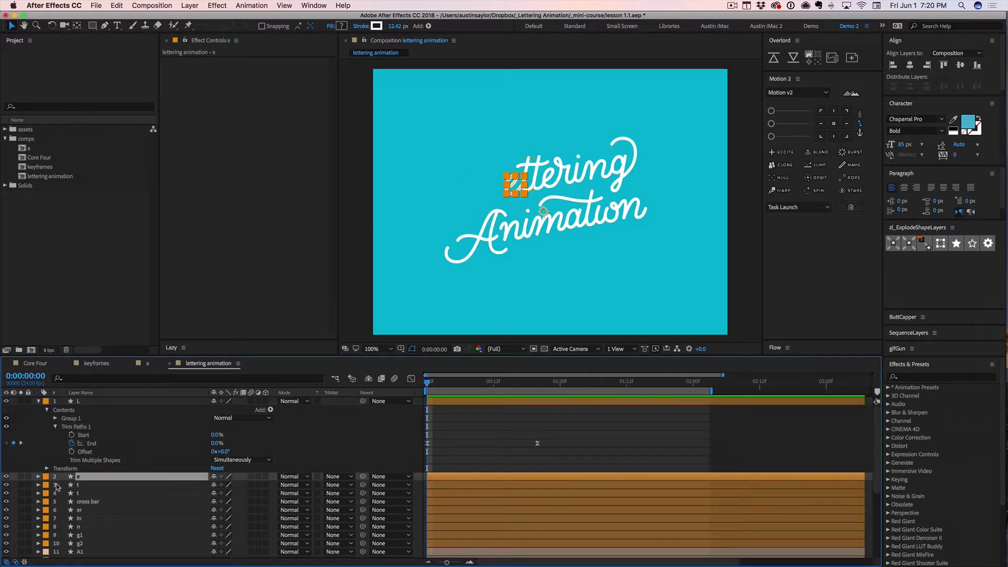
pyautogui.click(39, 477)
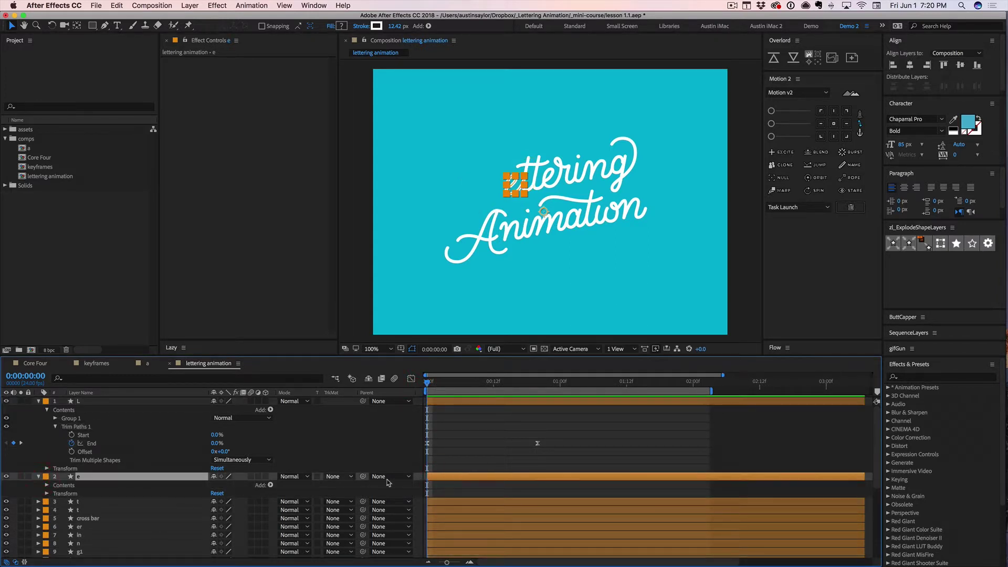
pyautogui.moveTo(466, 388); pyautogui.dragTo(576, 388)
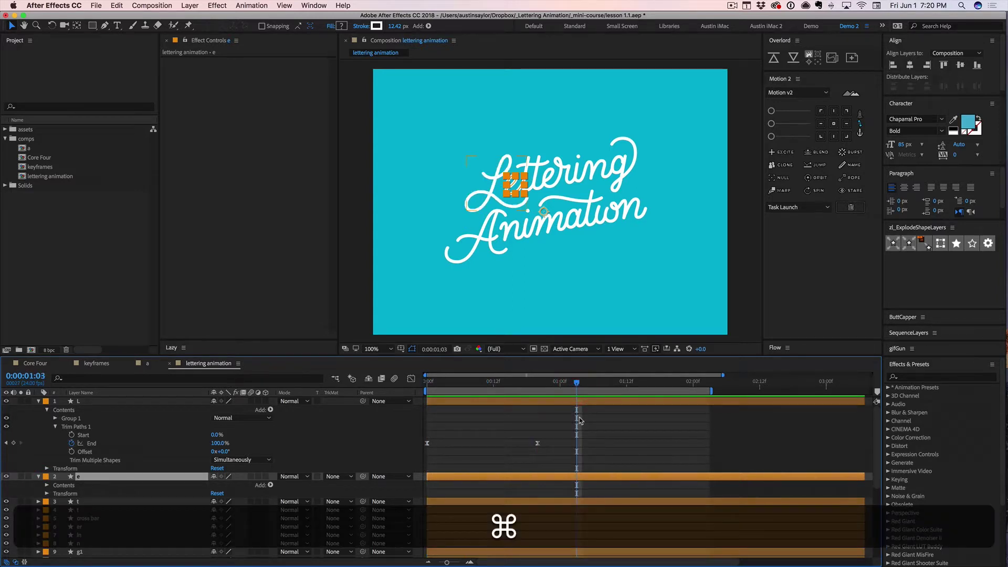
pyautogui.press('super+v')
pyautogui.click(604, 437)
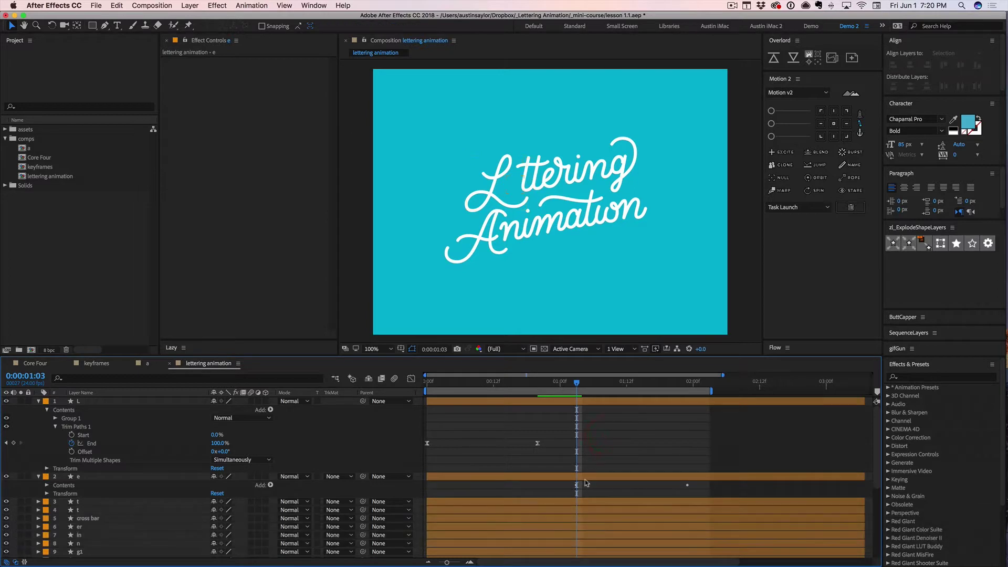
pyautogui.moveTo(581, 387); pyautogui.dragTo(610, 387)
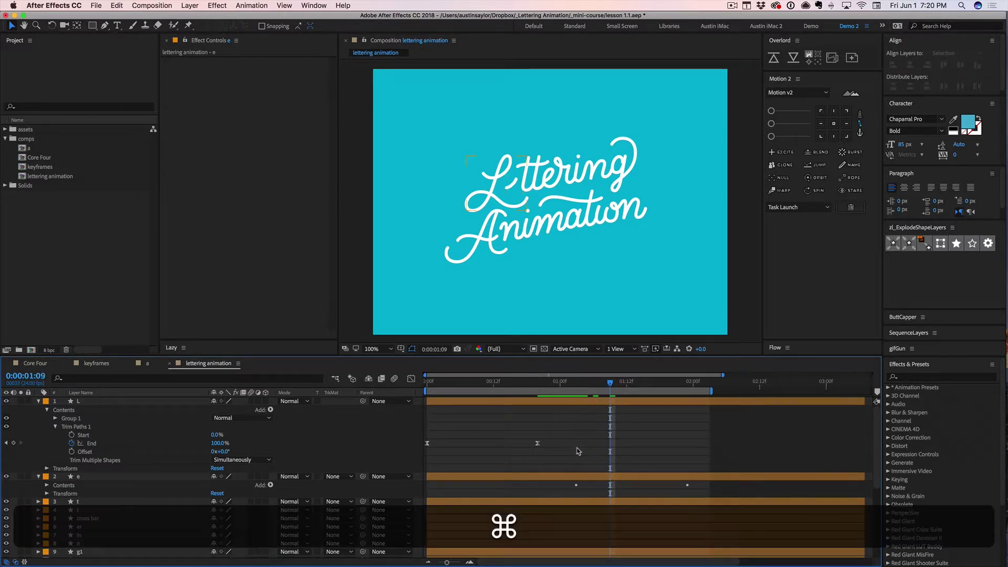
pyautogui.press('super+z')
pyautogui.press('super+shift+a')
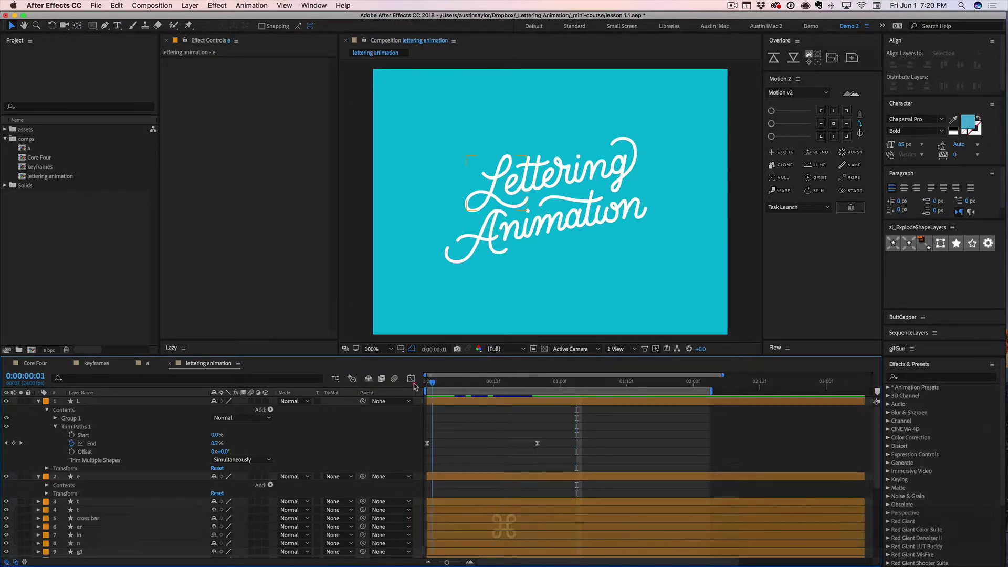
# Select layers 2 (e) through 22 (n) with the playhead at 0:00:00:00, and lock the two Dot layers and the BG layer.
pyautogui.press('Home')
pyautogui.click(119, 479)
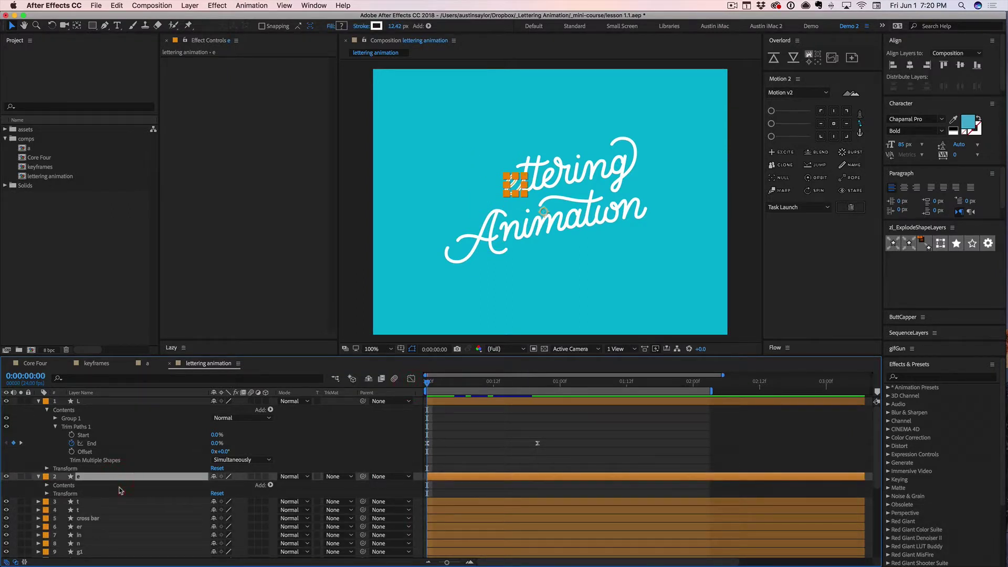
pyautogui.scroll(-5, 121, 489)
pyautogui.press('shift')
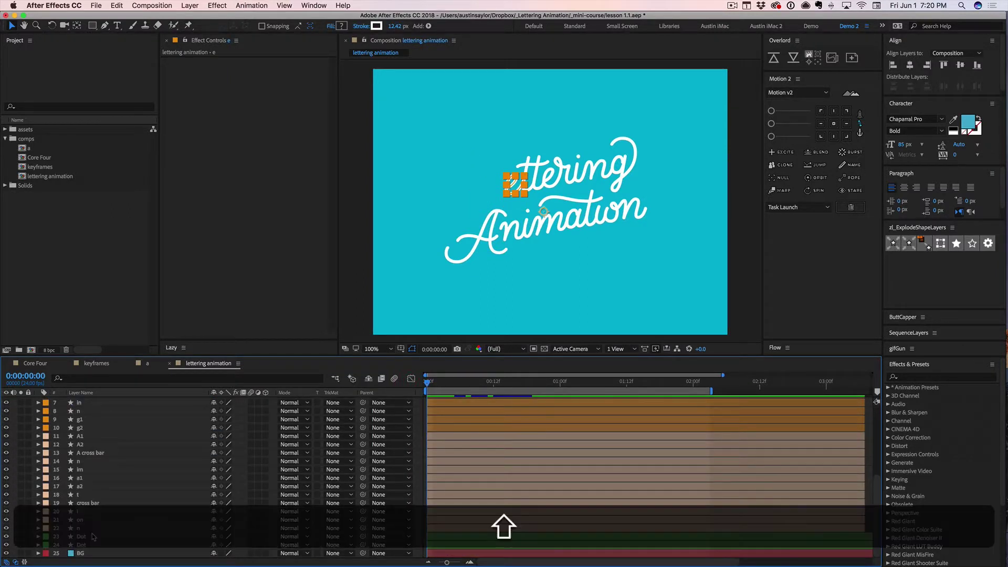
pyautogui.keyDown('shift'); pyautogui.click(94, 529); pyautogui.keyUp('shift')
pyautogui.moveTo(28, 536); pyautogui.dragTo(28, 553)
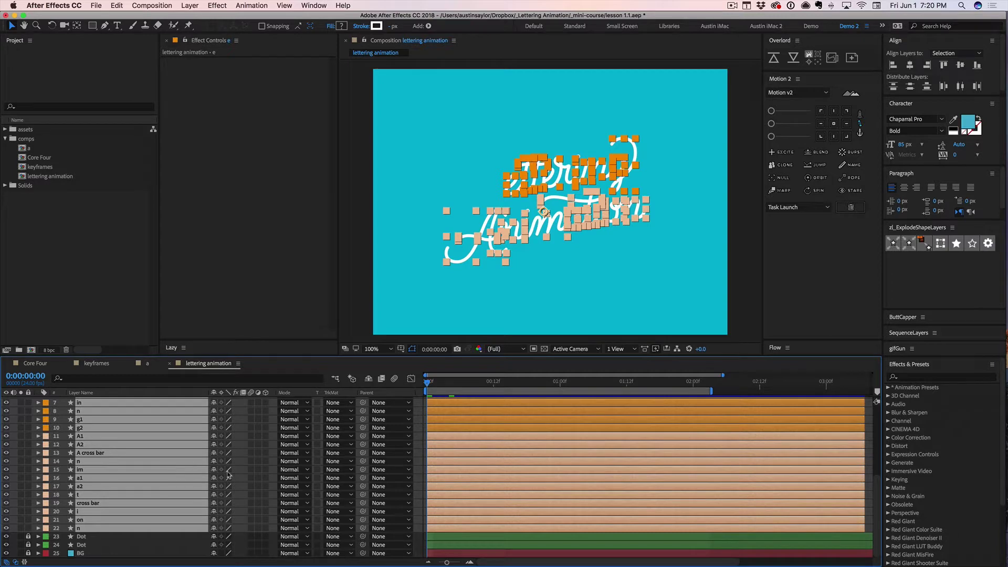
# Paste the copied, keyframed Trim Paths onto all the selected letter layers at 0:00:00:00.
pyautogui.scroll(10, 192, 480)
pyautogui.scroll(-10, 136, 480)
pyautogui.scroll(10, 112, 504)
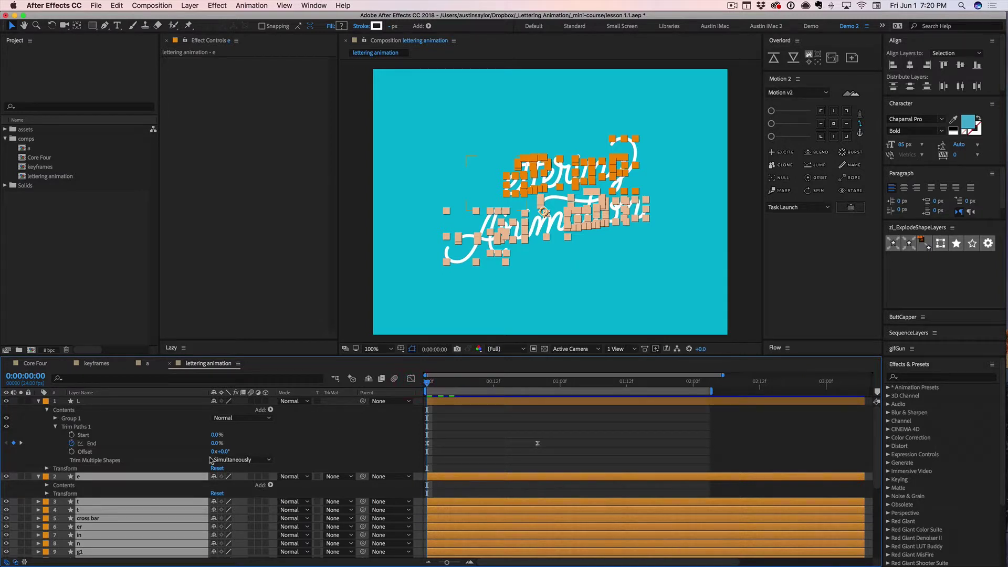
pyautogui.press('super+v')
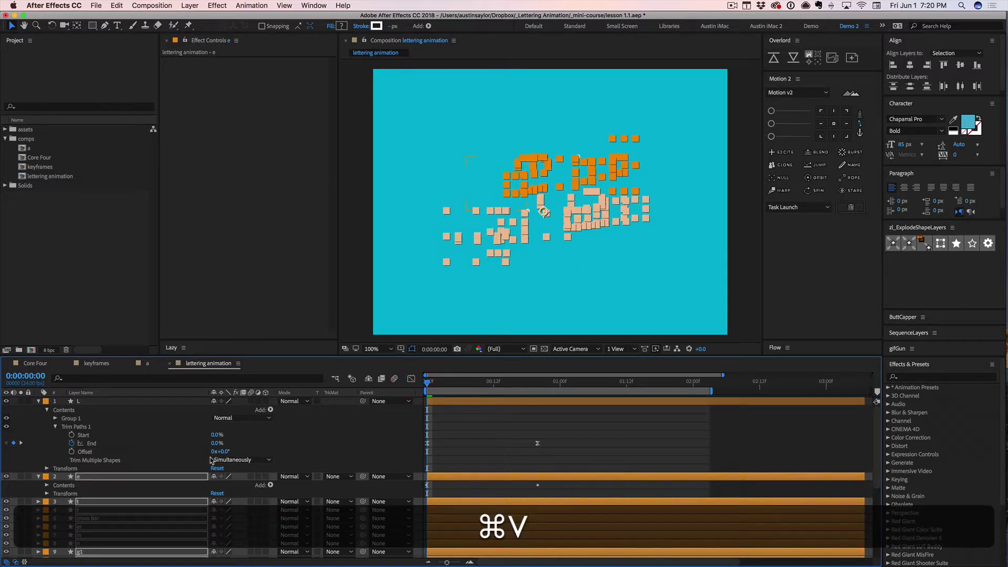
pyautogui.click(485, 458)
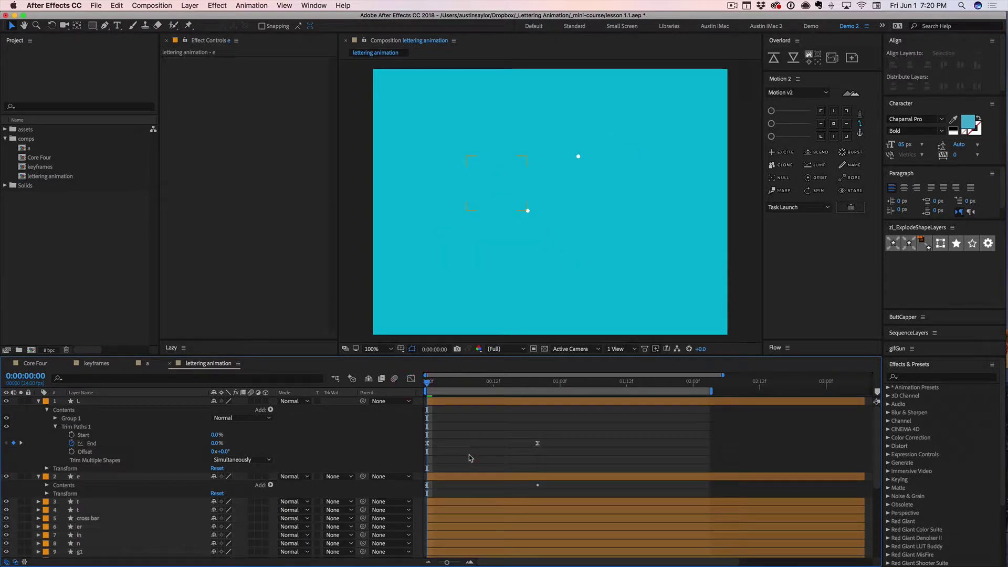
# Reveal the End keyframes of all the letter layers and preview the full lettering drawing on.
pyautogui.press('u')
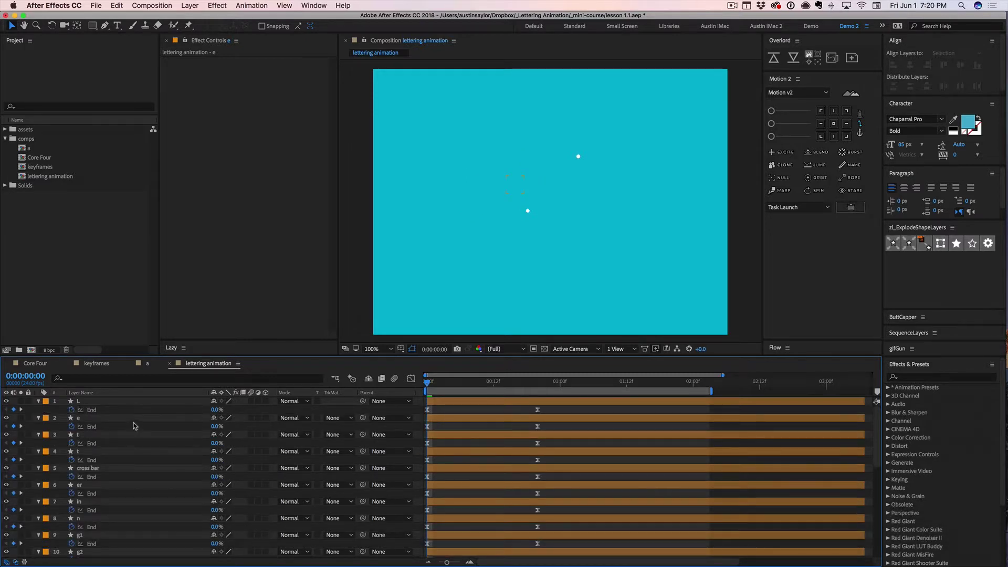
pyautogui.click(117, 413)
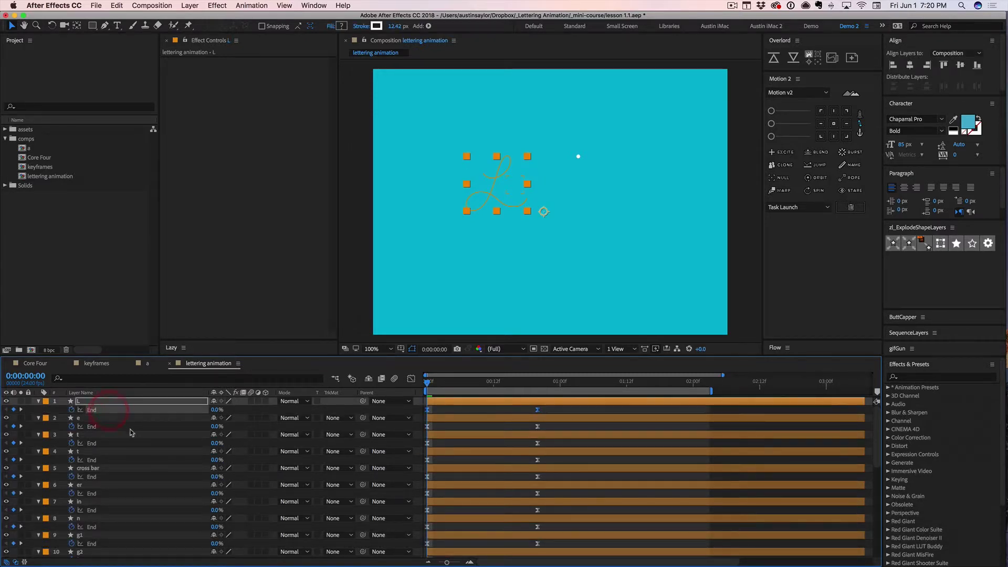
pyautogui.click(488, 411)
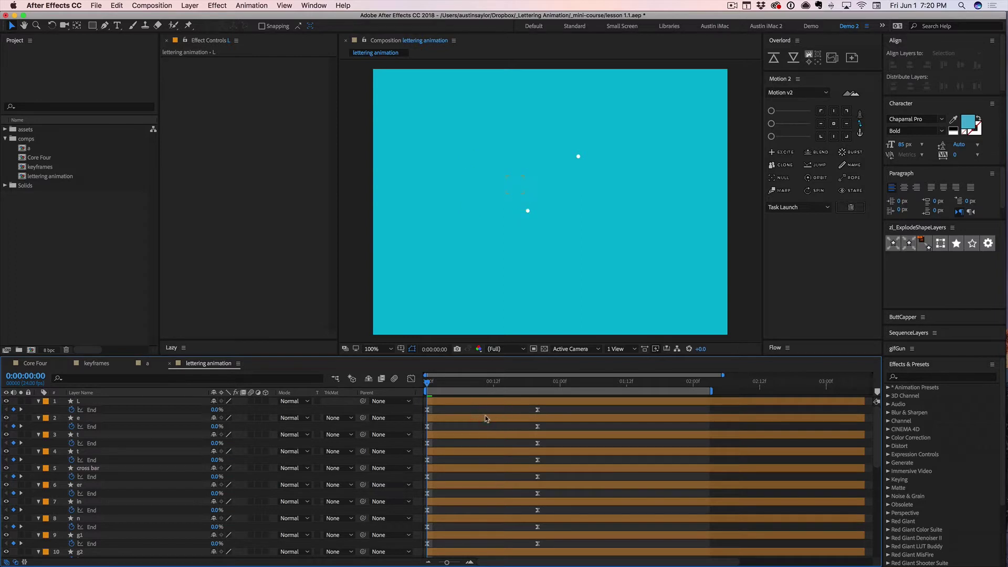
pyautogui.press('space')
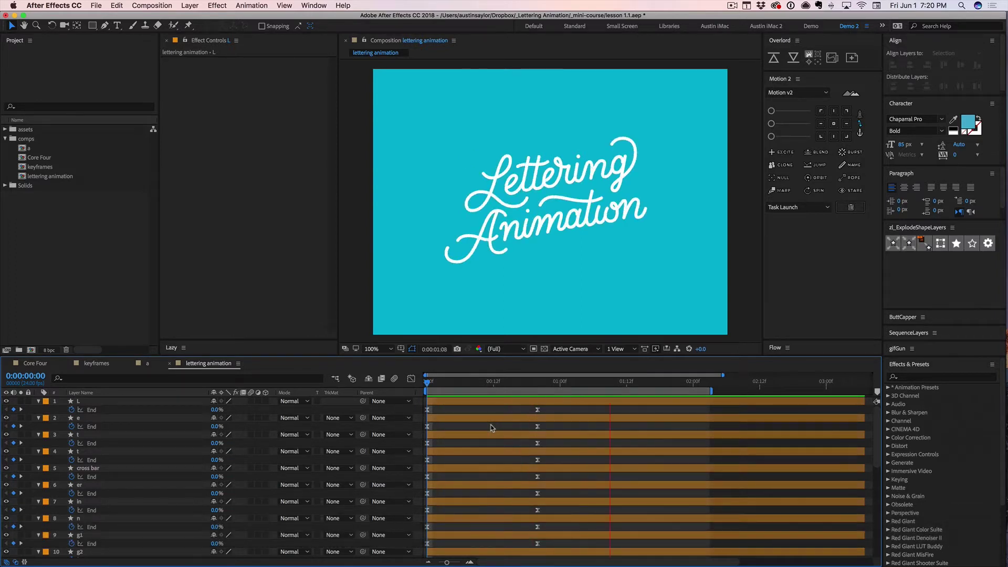
# Hide the two Dot layers while keeping the BG layer visible, and preview the lettering animation.
pyautogui.scroll(-8, 504, 526)
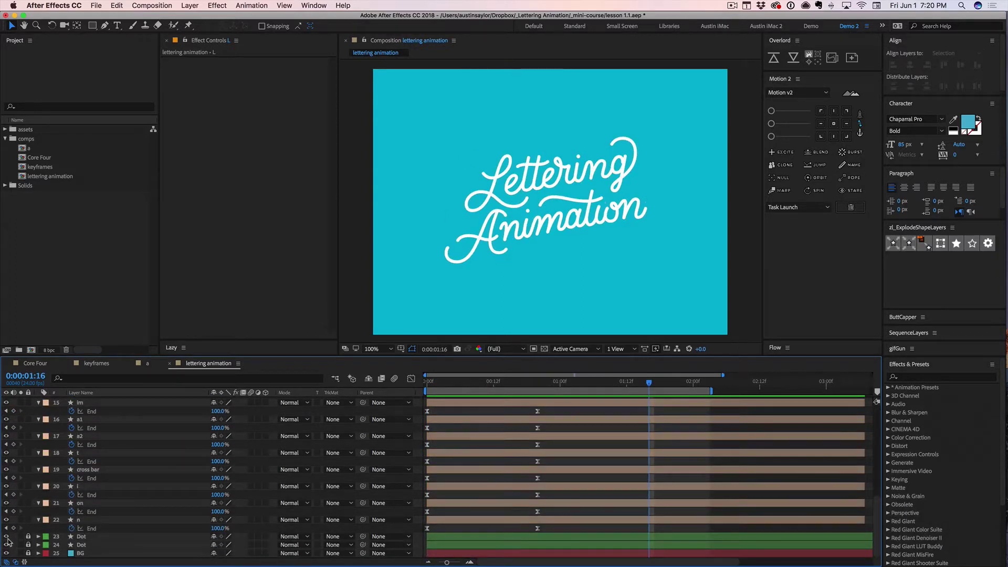
pyautogui.moveTo(7, 537); pyautogui.dragTo(8, 551)
pyautogui.click(7, 553)
pyautogui.click(480, 405)
pyautogui.press('space')
pyautogui.press('space')
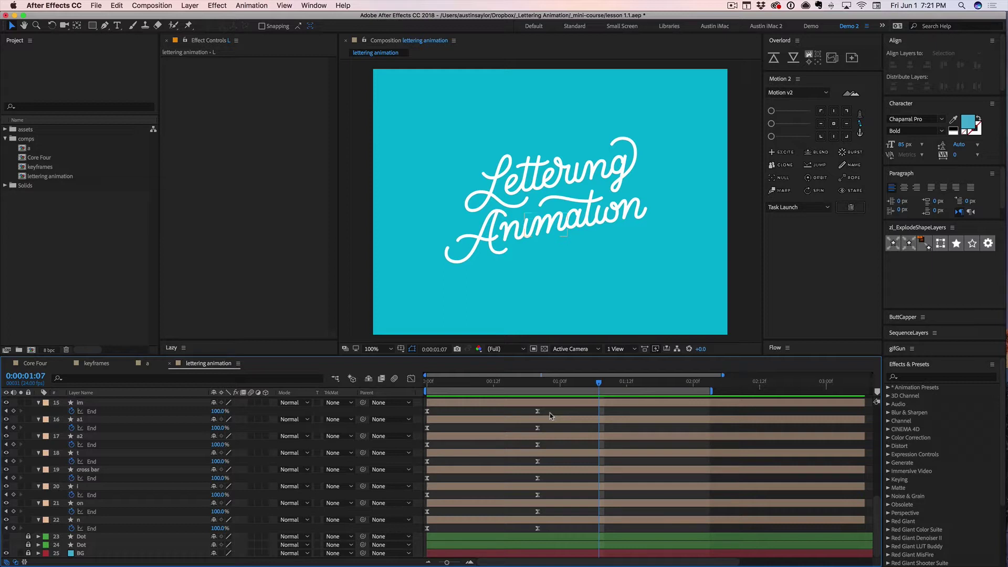
pyautogui.press('super+a')
pyautogui.scroll(10, 546, 420)
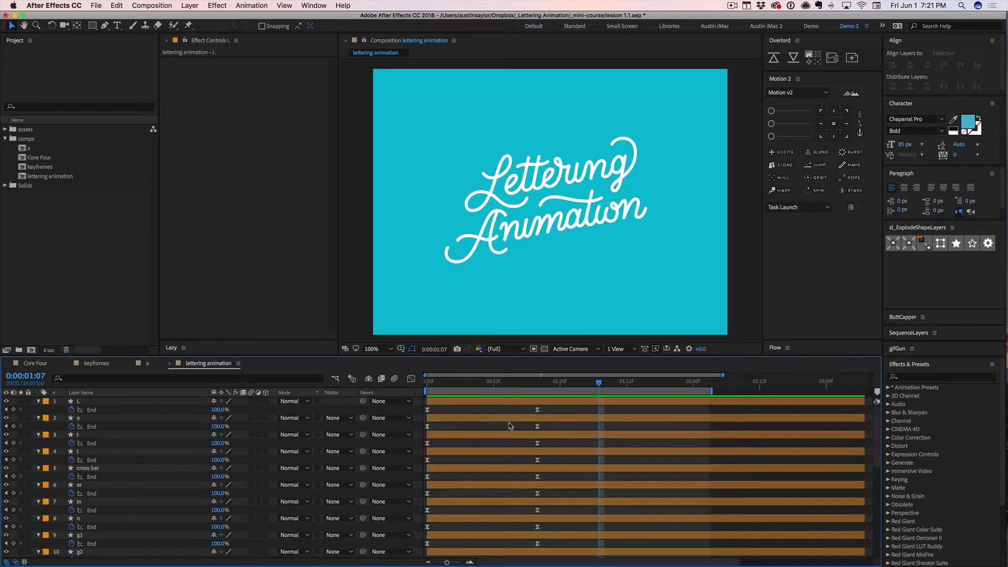
pyautogui.click(434, 403)
pyautogui.scroll(-5, 435, 447)
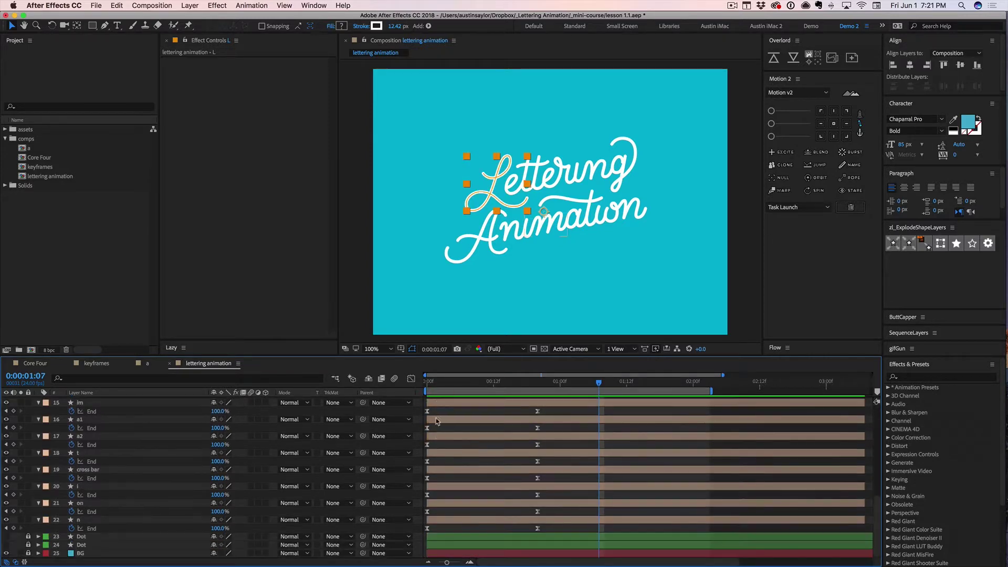
pyautogui.keyDown('shift'); pyautogui.click(435, 521); pyautogui.keyUp('shift')
pyautogui.press('super+shift+a')
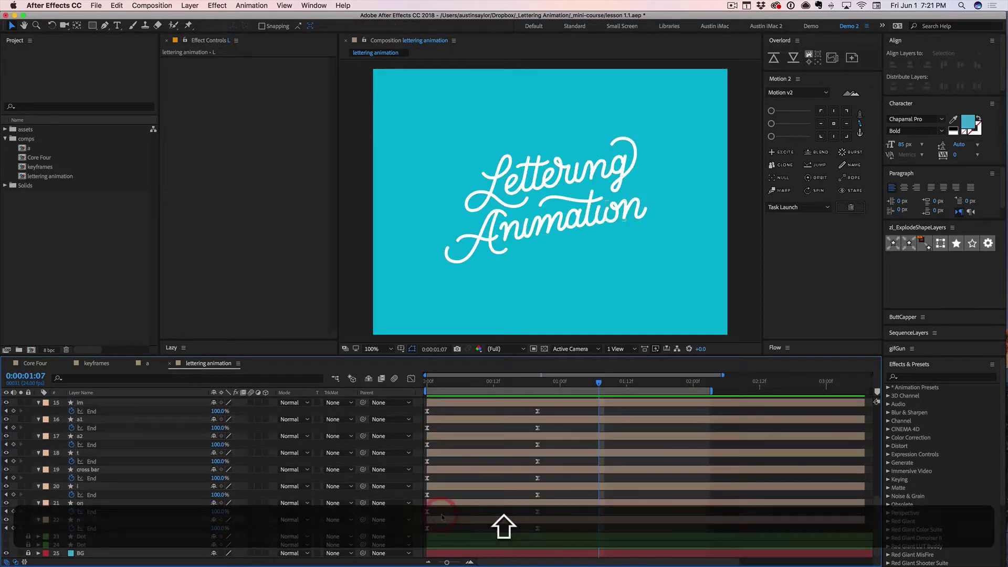
# Collapse all the unlocked letter layers and trim their out points at 0:00:00:00 so each lasts one frame.
pyautogui.press('super+a')
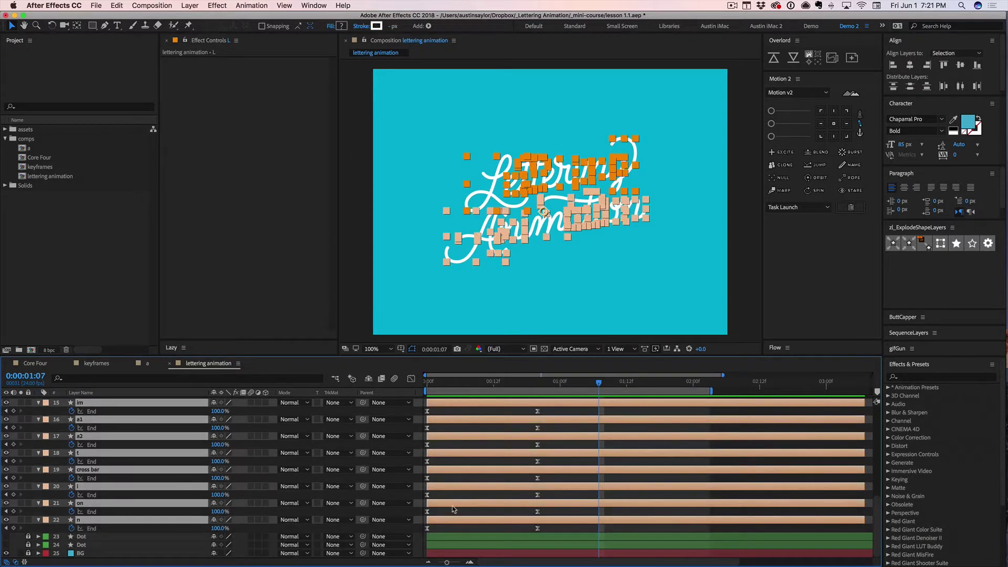
pyautogui.scroll(8, 454, 509)
pyautogui.moveTo(454, 383); pyautogui.dragTo(420, 386)
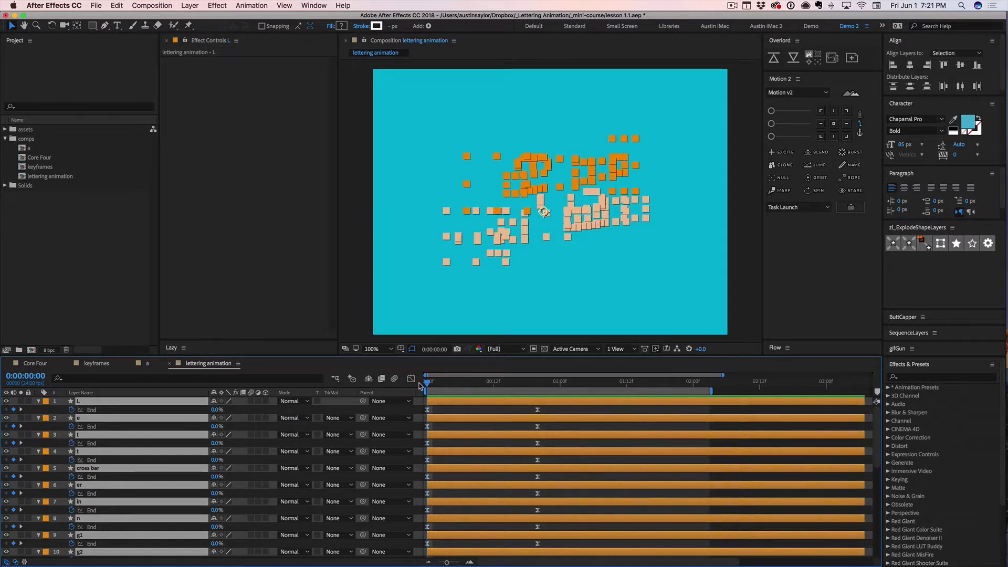
pyautogui.press('u')
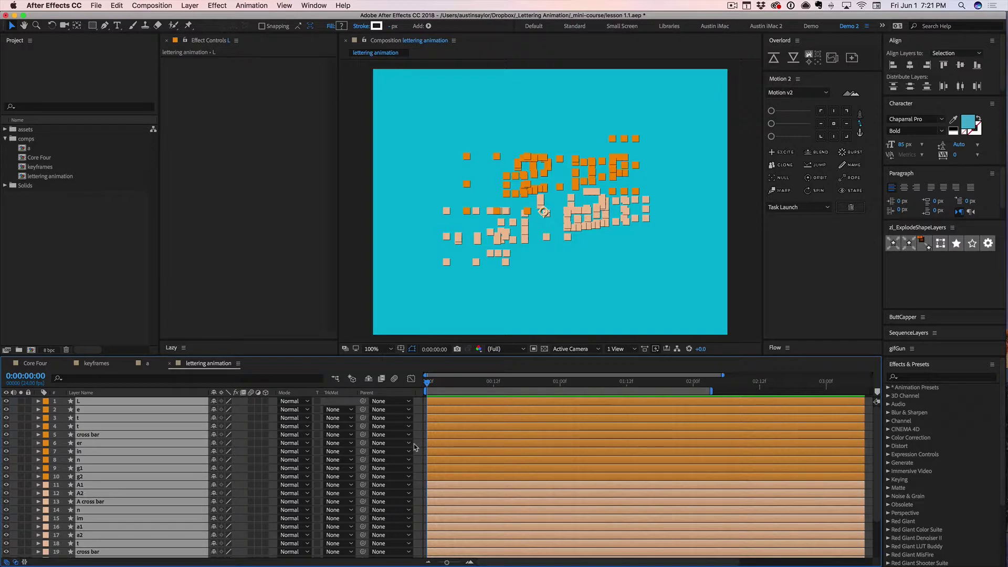
pyautogui.press('alt')
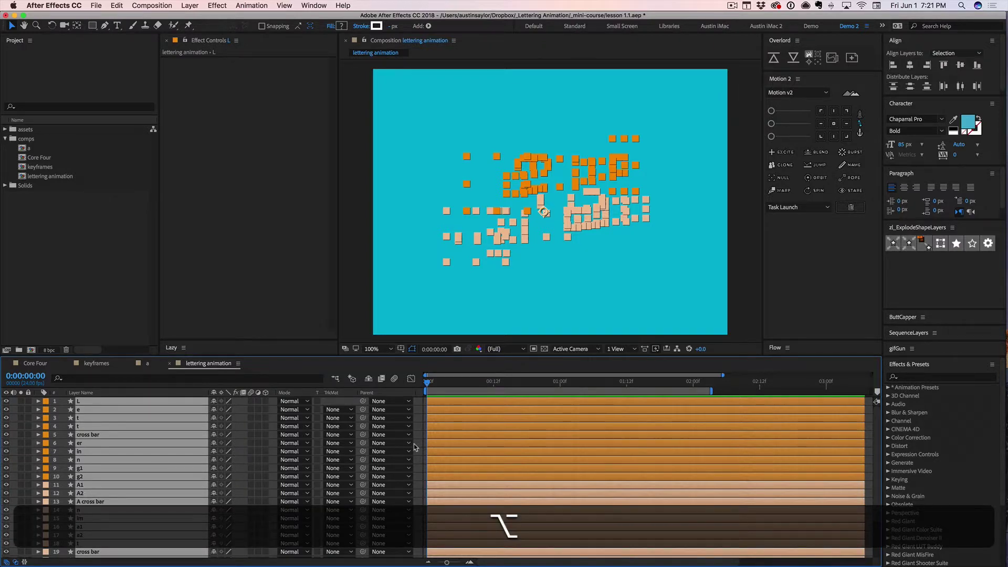
pyautogui.hotkey('alt', ']')
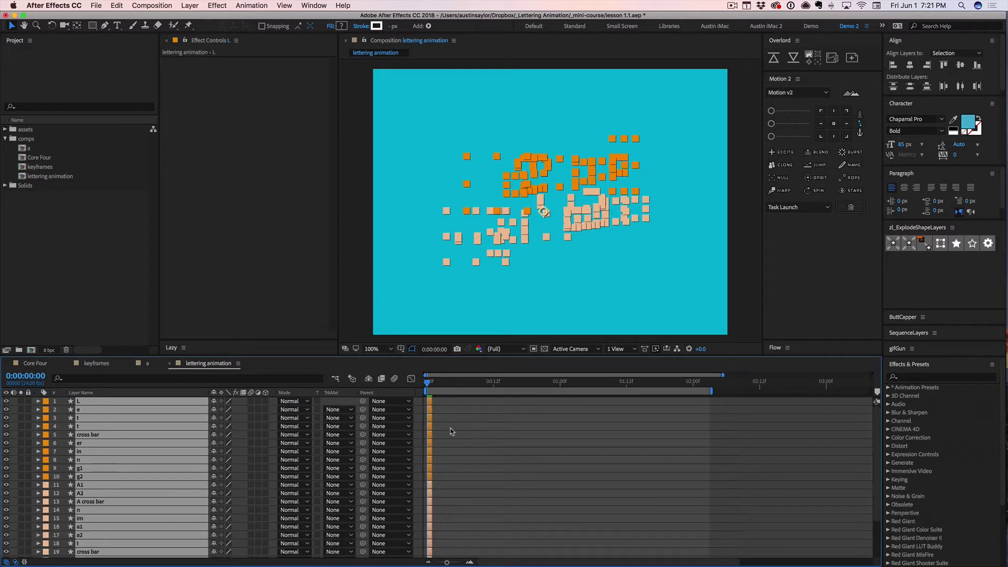
pyautogui.click(441, 403)
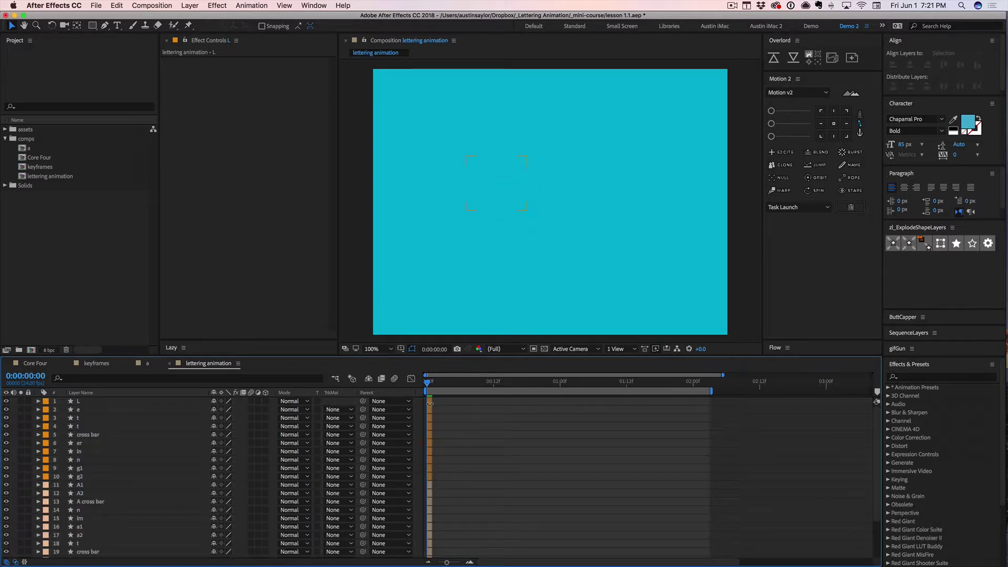
pyautogui.click(429, 404)
pyautogui.moveTo(428, 382)
pyautogui.mouseDown()
pyautogui.moveTo(444, 382)
pyautogui.moveTo(426, 387)
pyautogui.mouseUp()
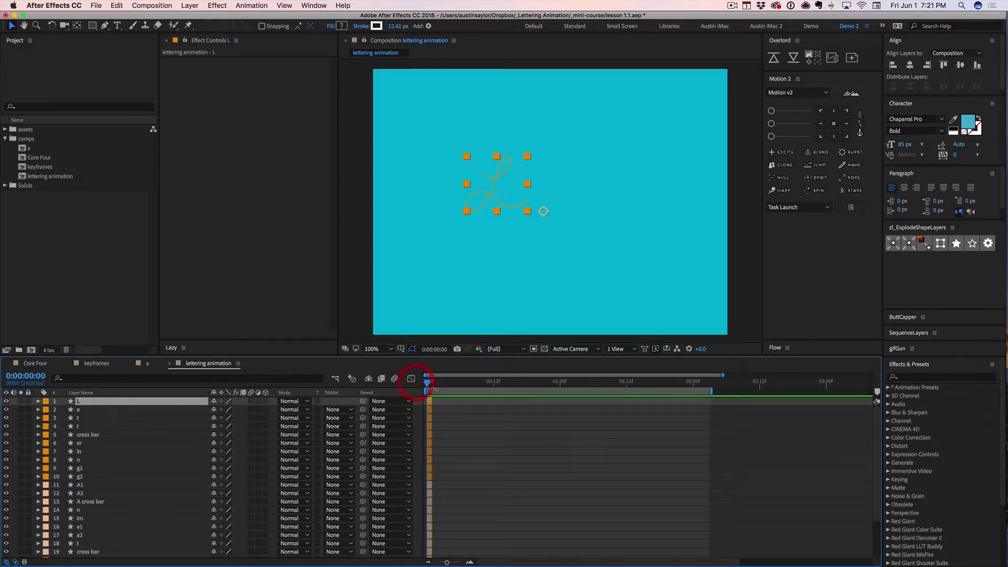
pyautogui.click(440, 421)
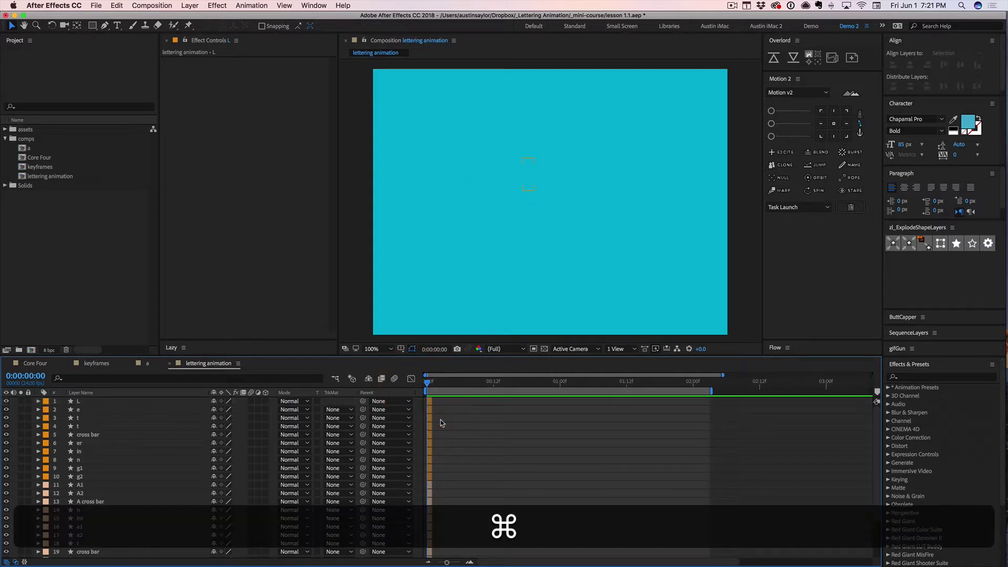
# Sequence all the unlocked letter layers one after another in stacking order, with Overlap turned off.
pyautogui.press('super+a')
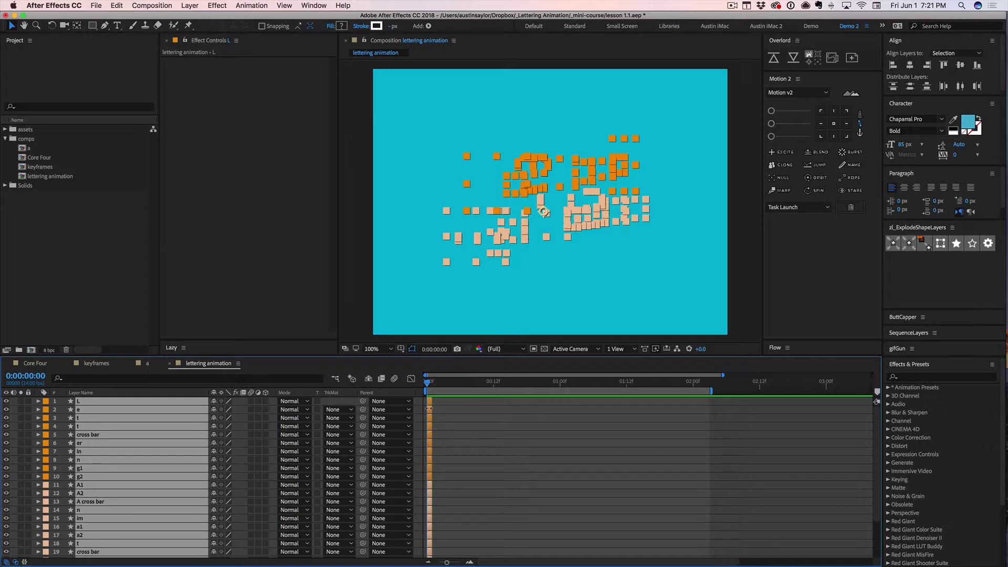
pyautogui.rightClick(430, 409)
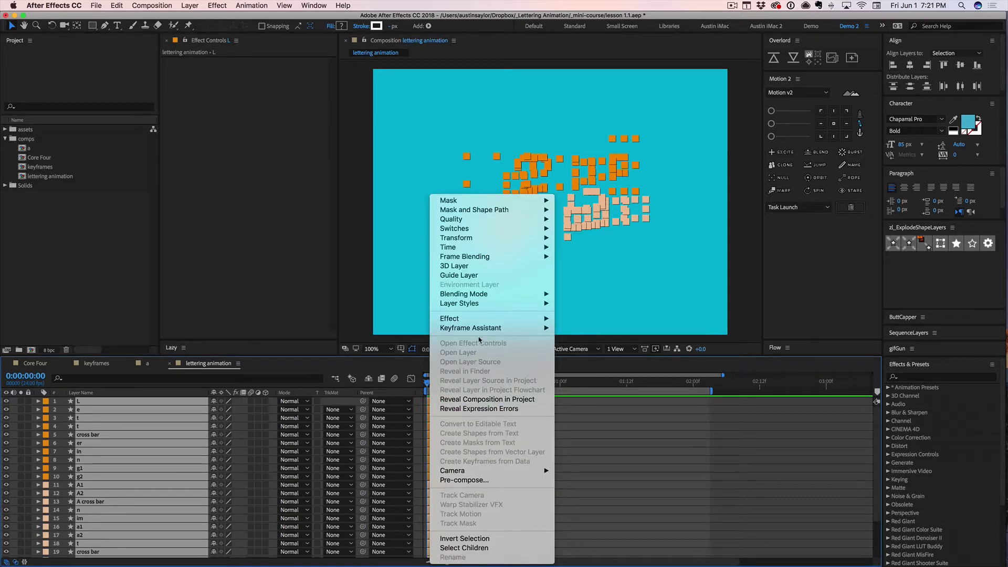
pyautogui.moveTo(480, 331)
pyautogui.click(594, 403)
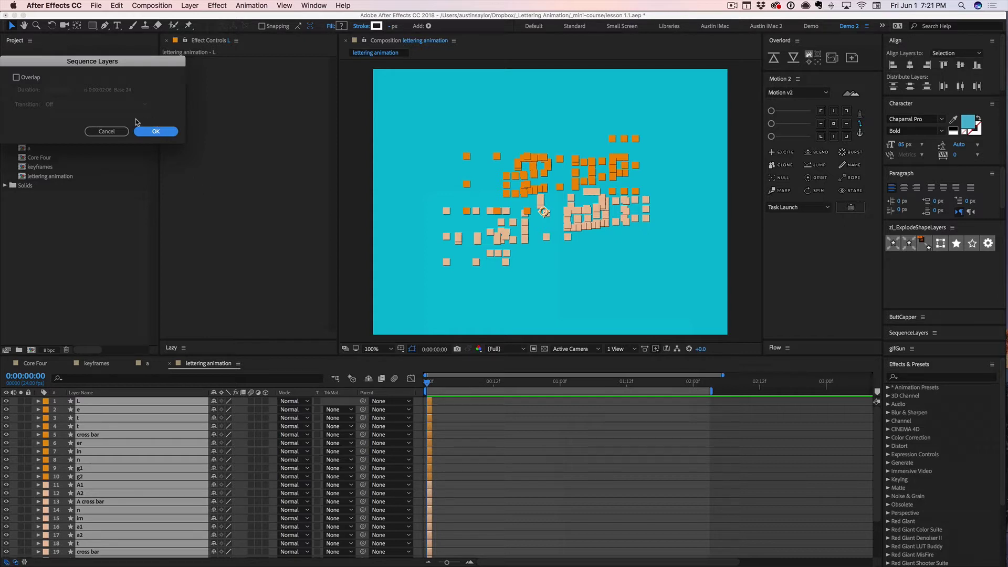
pyautogui.moveTo(110, 58); pyautogui.dragTo(430, 234)
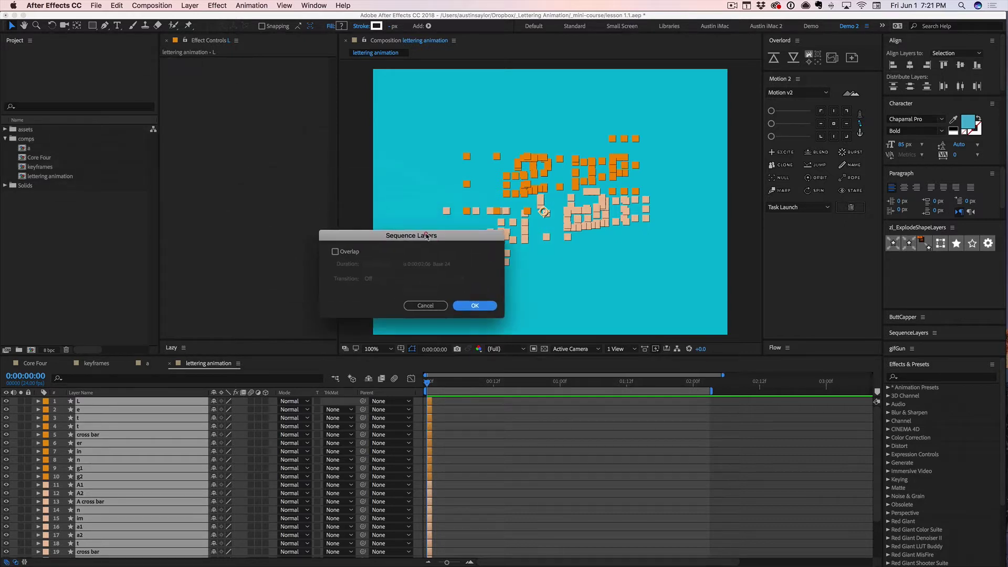
pyautogui.click(467, 307)
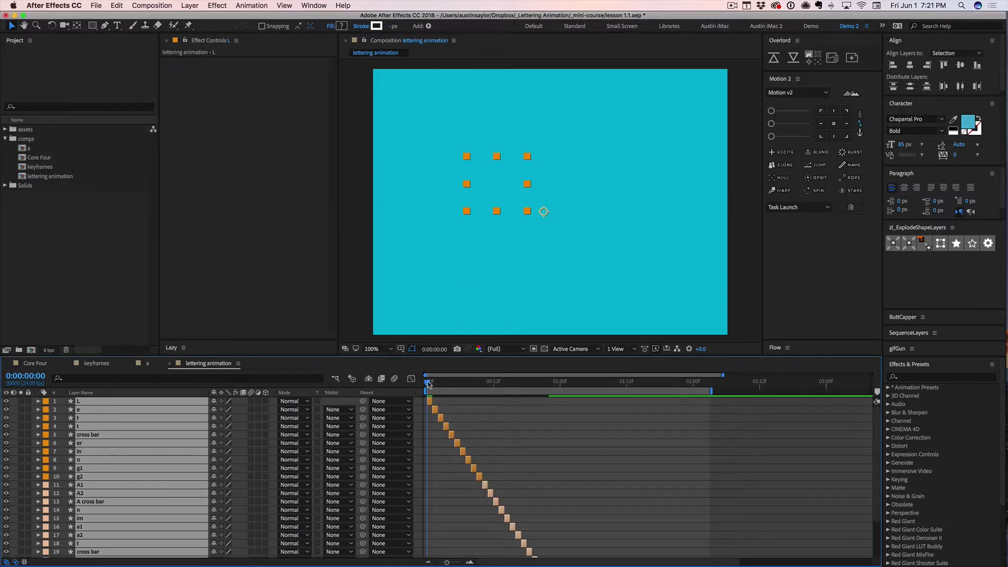
# Extend the out points of all the sequenced letter layers to the end of the composition.
pyautogui.click(434, 408)
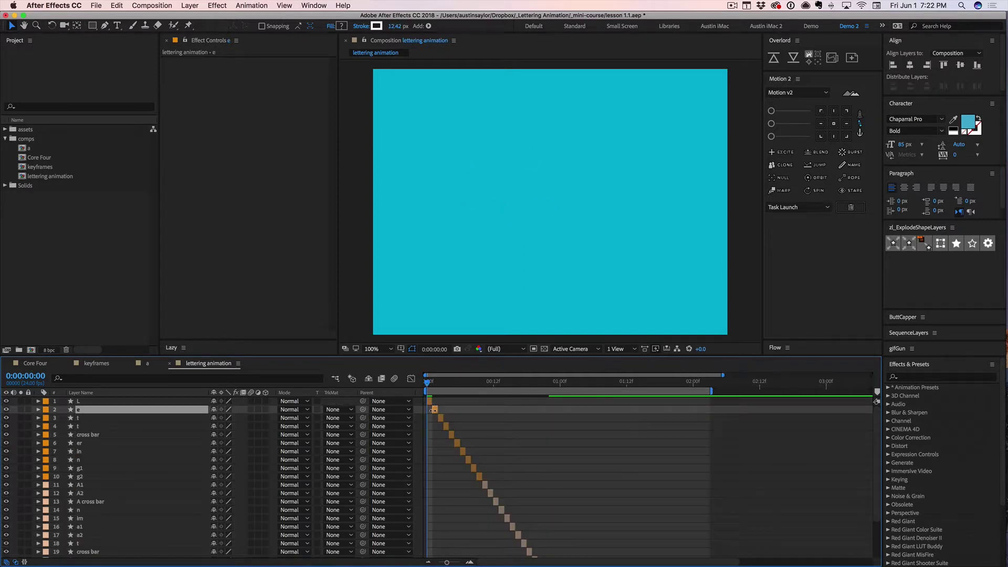
pyautogui.click(431, 404)
pyautogui.click(434, 412)
pyautogui.click(440, 419)
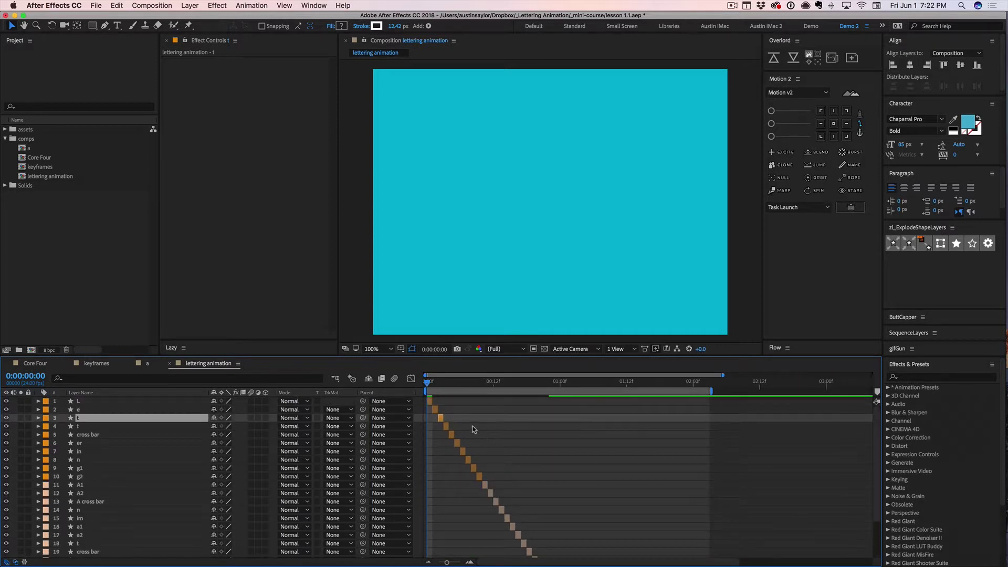
pyautogui.press('super+a')
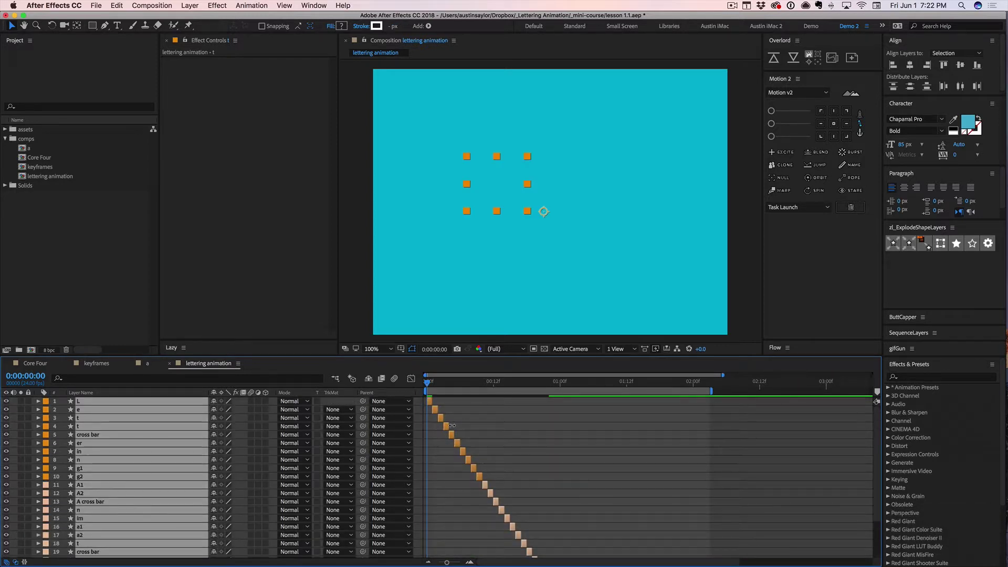
pyautogui.moveTo(451, 426); pyautogui.dragTo(895, 432)
pyautogui.press('super+z')
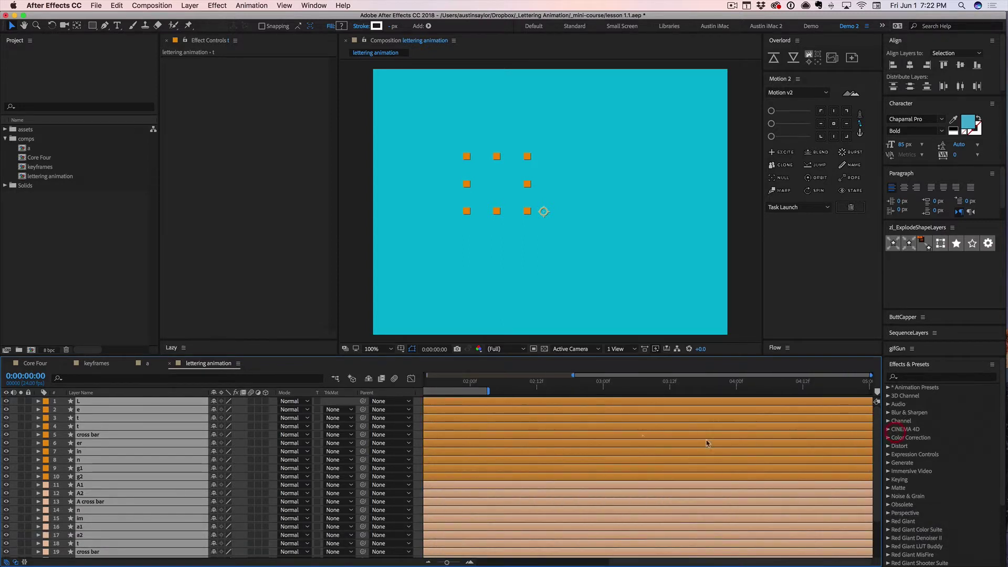
pyautogui.press('Home')
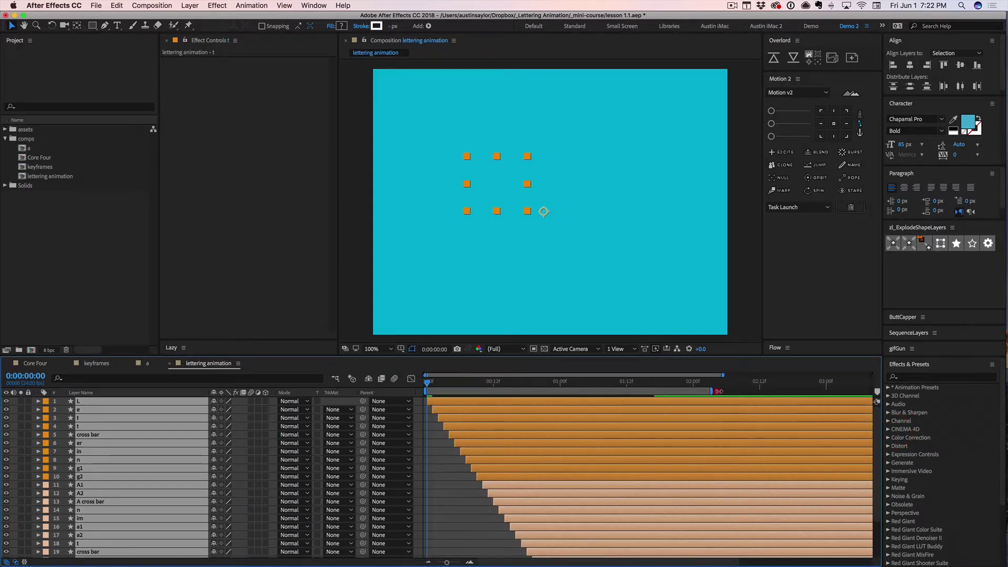
# Extend the work area end to just past the 3-second mark and preview the staggered lettering animation.
pyautogui.moveTo(718, 391); pyautogui.dragTo(839, 392)
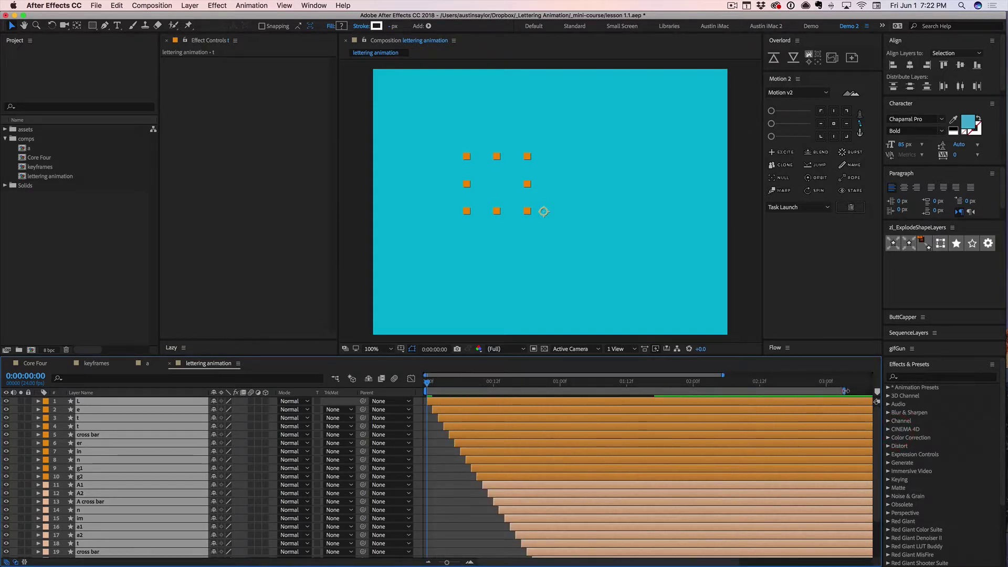
pyautogui.click(464, 516)
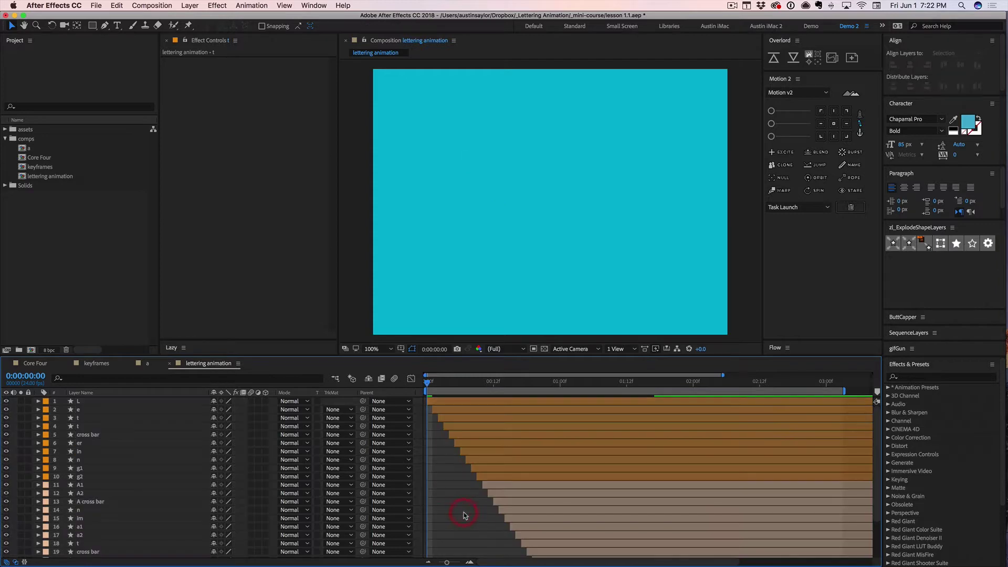
pyautogui.press('space')
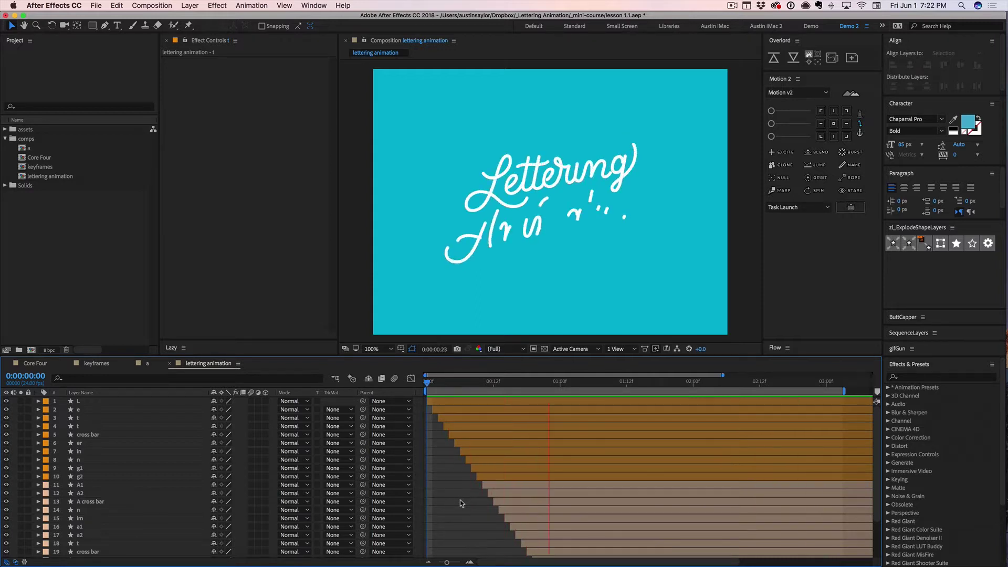
pyautogui.press('space')
# Unlock and show both Dot layers, and trim the in point of the upper Dot layer (23) to 0:00:00:11.
pyautogui.scroll(-3, 452, 490)
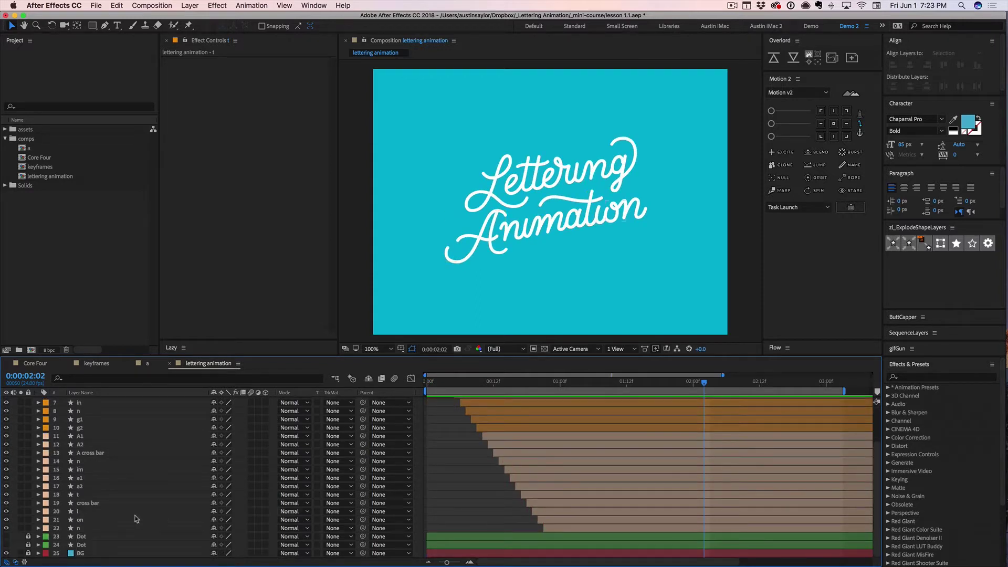
pyautogui.moveTo(28, 536); pyautogui.dragTo(28, 546)
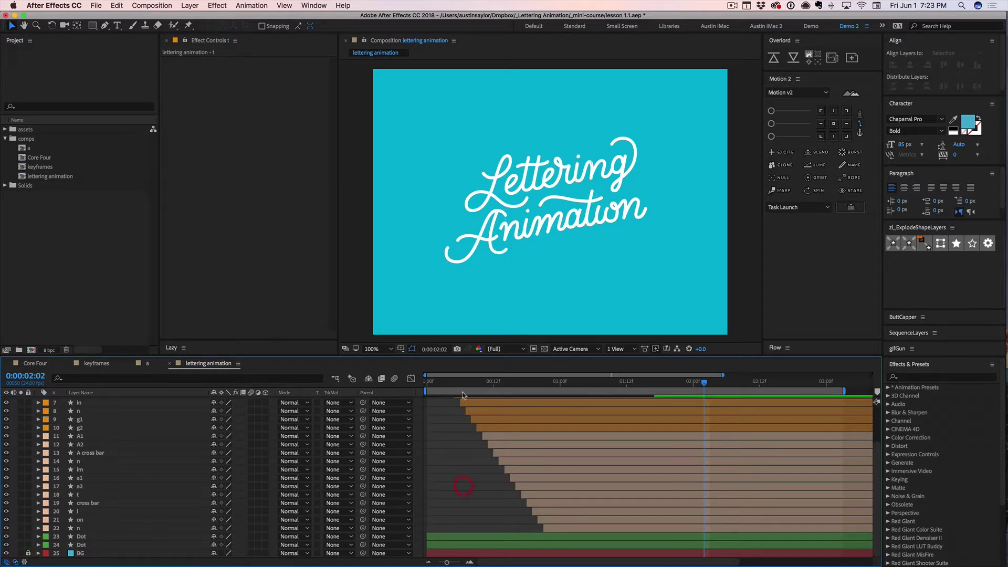
pyautogui.moveTo(452, 383)
pyautogui.mouseDown()
pyautogui.moveTo(439, 382)
pyautogui.moveTo(499, 382)
pyautogui.moveTo(488, 382)
pyautogui.mouseUp()
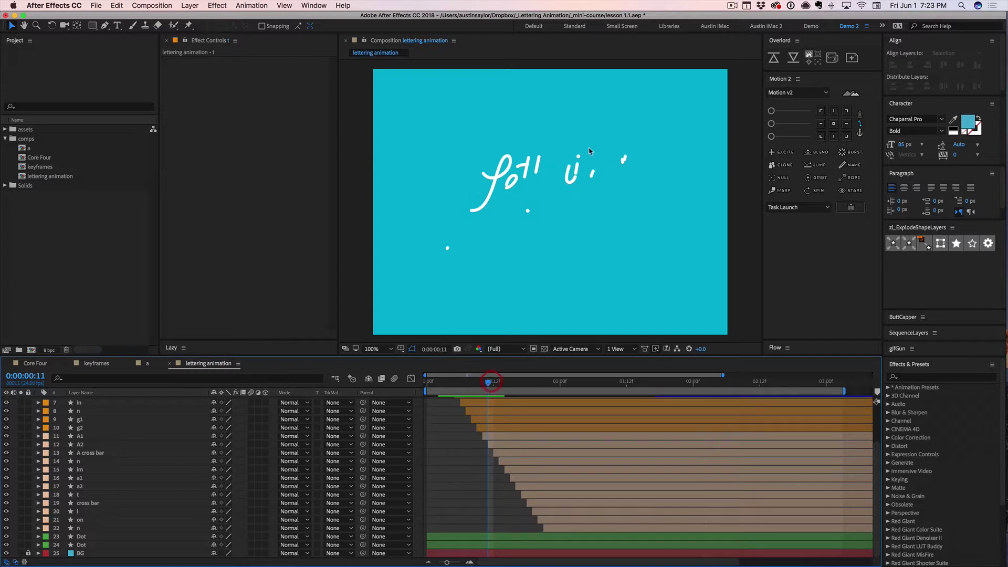
pyautogui.click(489, 537)
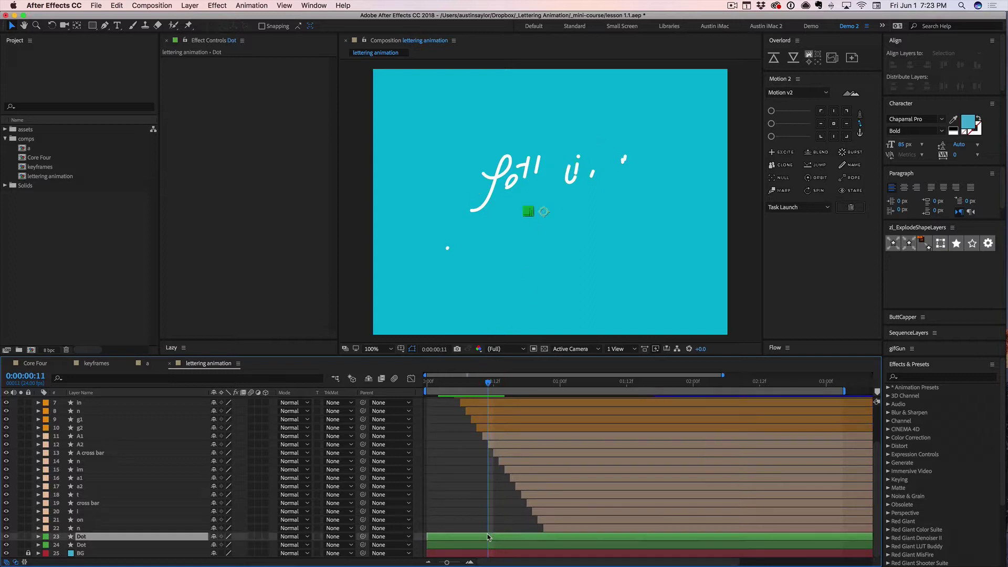
pyautogui.press('alt')
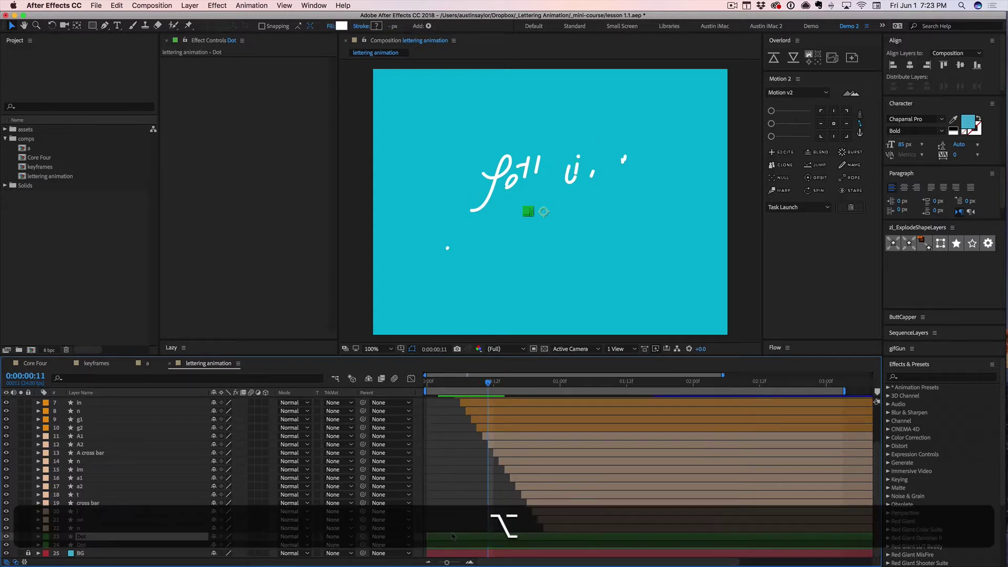
pyautogui.hotkey('alt', '[')
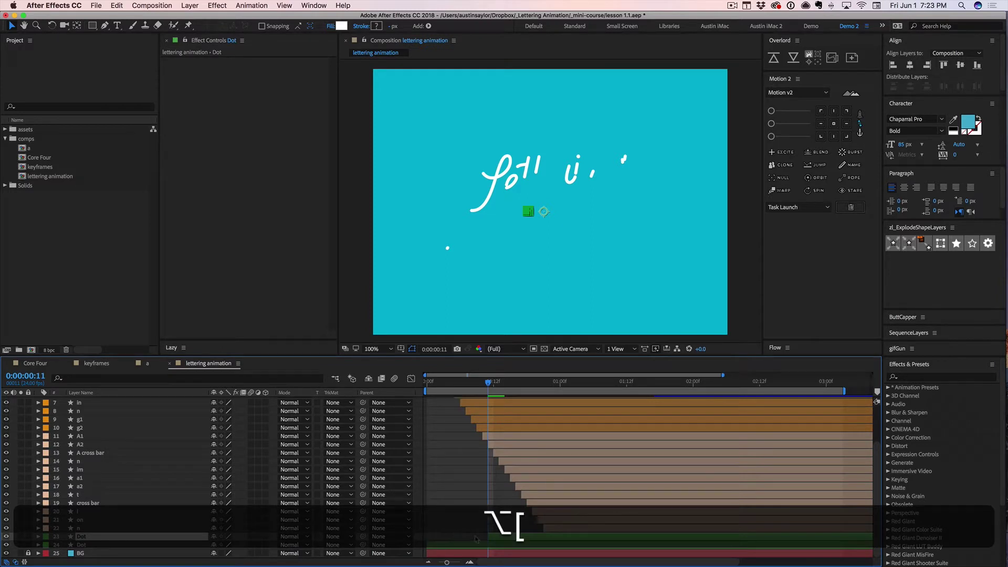
pyautogui.click(483, 520)
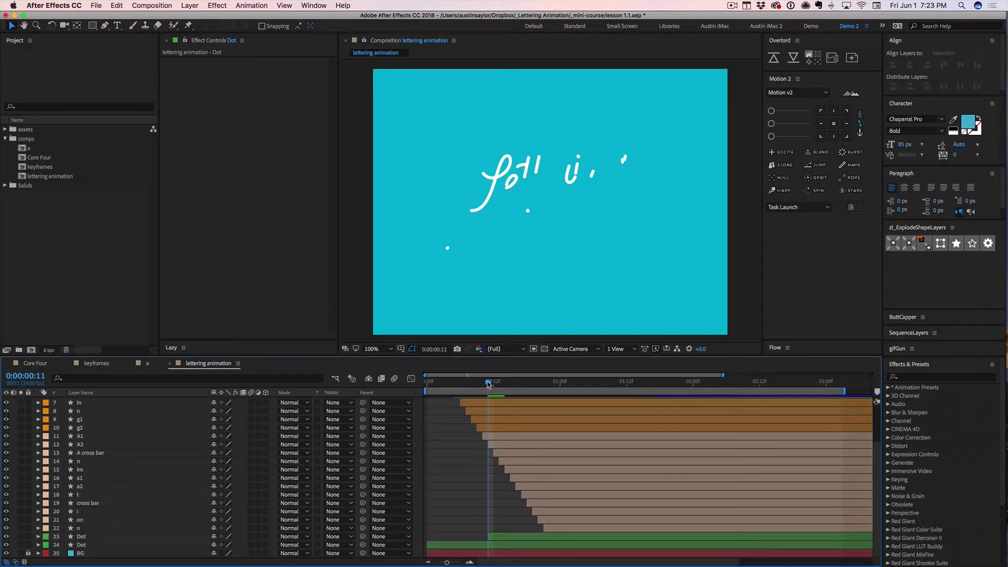
# Shift the upper Dot layer (23) about five frames later, so it starts at about 0:00:00:16.
pyautogui.moveTo(488, 384)
pyautogui.mouseDown()
pyautogui.moveTo(454, 383)
pyautogui.moveTo(493, 383)
pyautogui.mouseUp()
pyautogui.click(497, 539)
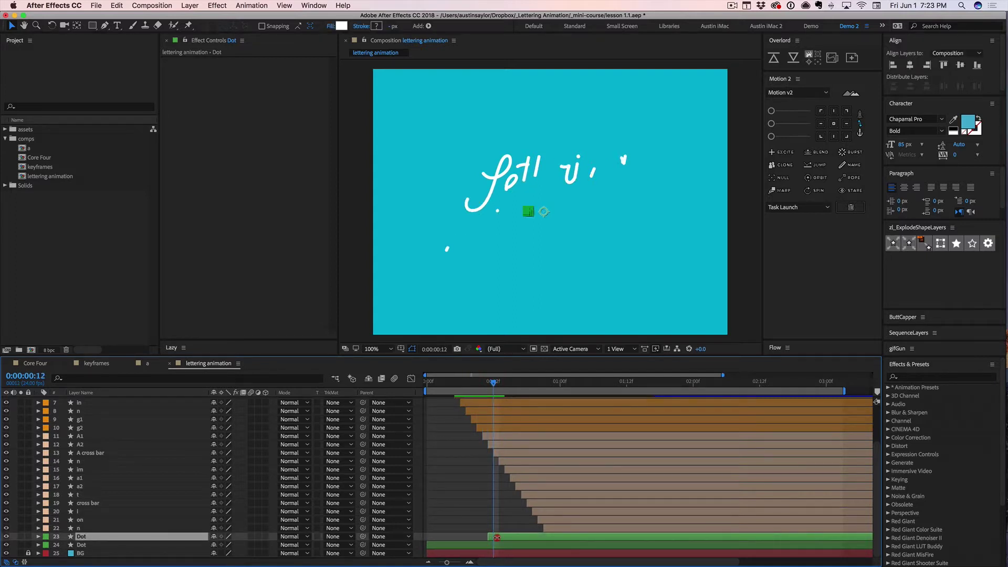
pyautogui.moveTo(497, 538); pyautogui.dragTo(524, 539)
pyautogui.click(488, 509)
# Trim the in point of the lower Dot layer (24) to 0:00:00:08 and preview the animation from the start.
pyautogui.moveTo(496, 384)
pyautogui.mouseDown()
pyautogui.moveTo(538, 384)
pyautogui.moveTo(455, 384)
pyautogui.moveTo(472, 385)
pyautogui.mouseUp()
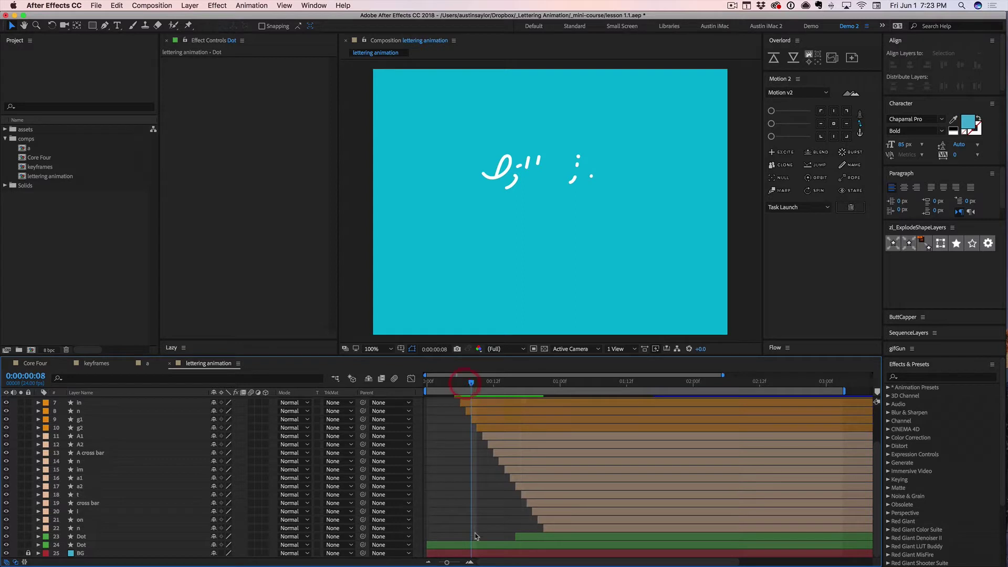
pyautogui.click(472, 546)
pyautogui.moveTo(425, 545); pyautogui.dragTo(469, 545)
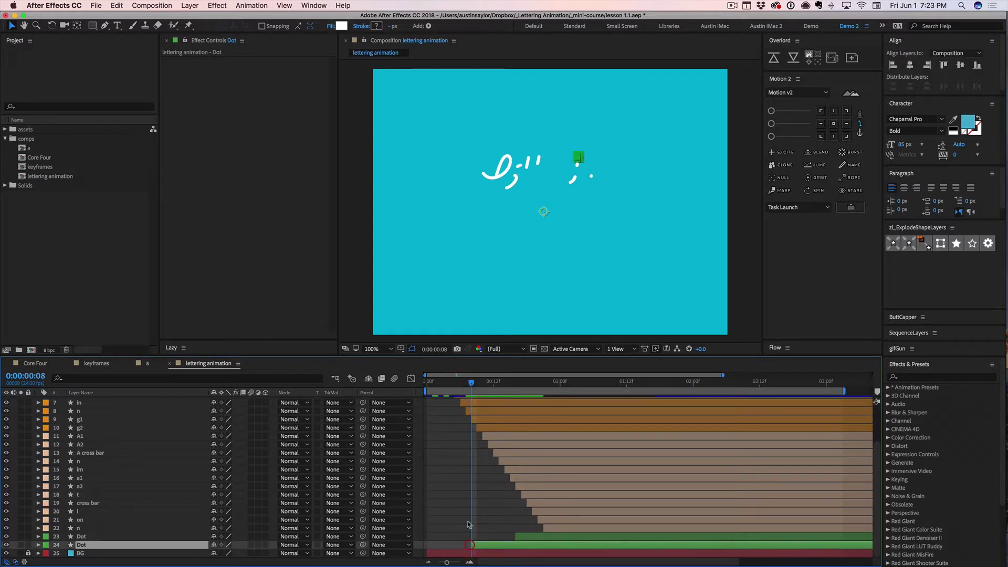
pyautogui.click(466, 515)
pyautogui.moveTo(471, 383); pyautogui.dragTo(423, 386)
pyautogui.press('space')
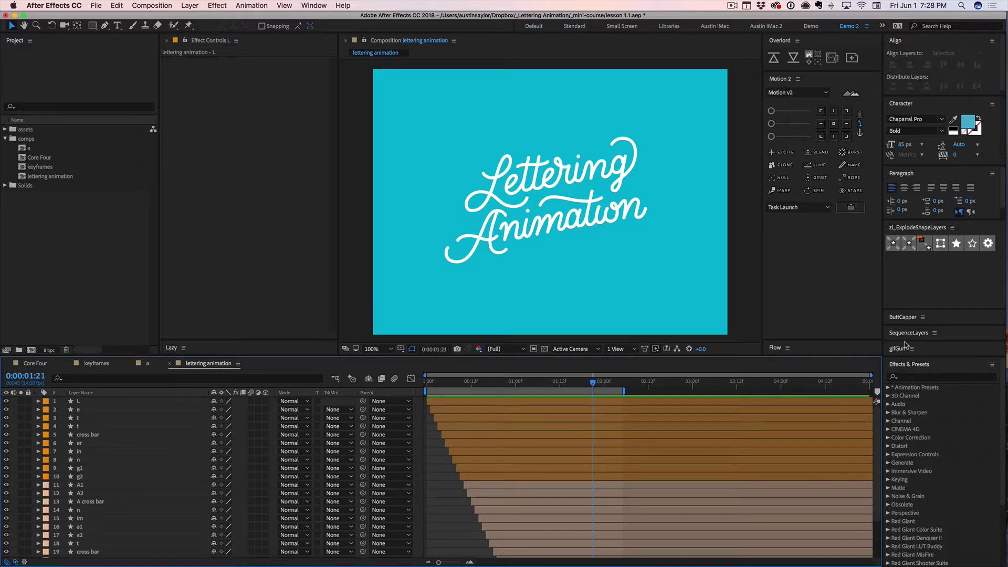
# Reveal the gifGun panel's Make Gif option and collapse the panel again.
pyautogui.moveTo(905, 342); pyautogui.dragTo(907, 315)
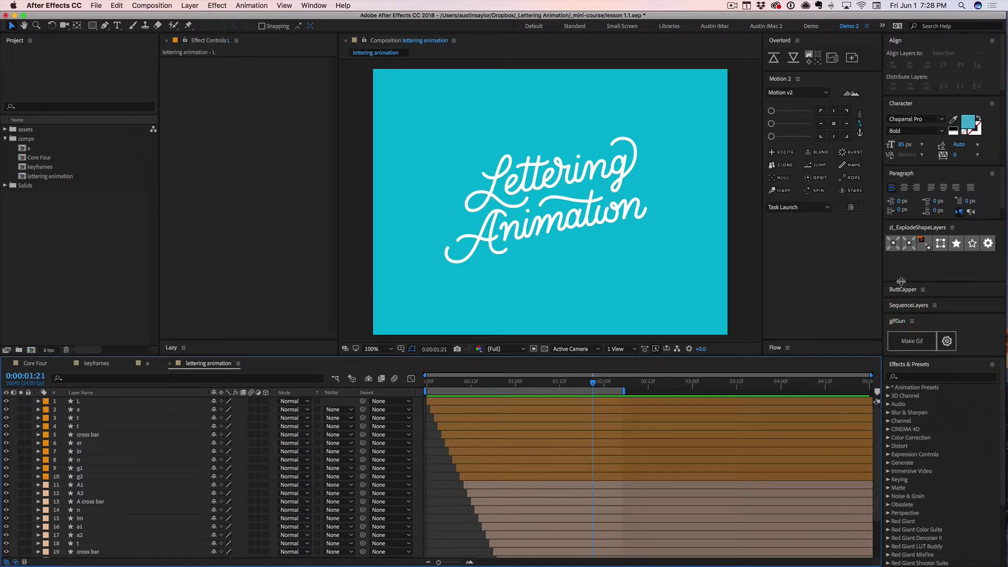
pyautogui.moveTo(902, 281); pyautogui.dragTo(901, 308)
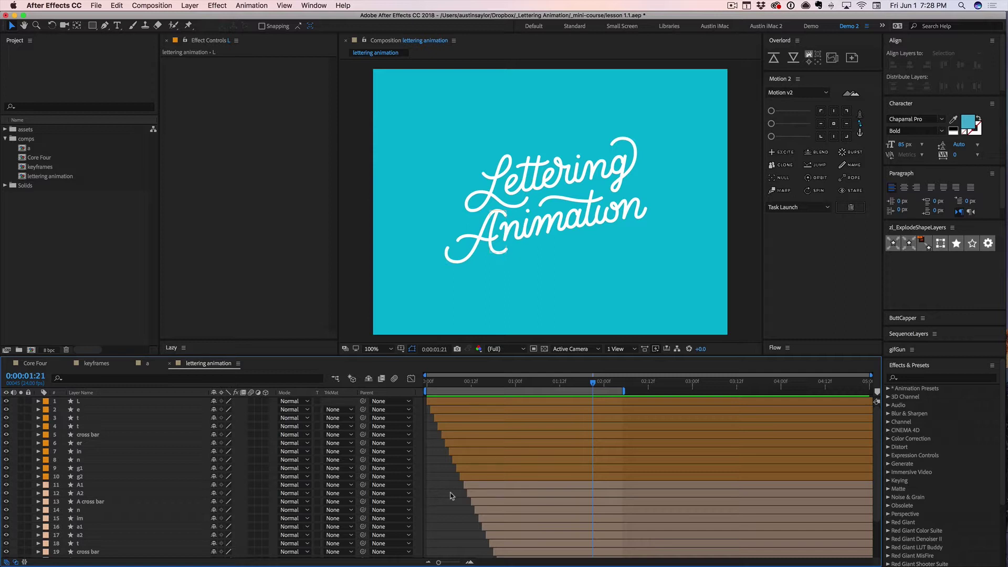
# Add the lettering animation composition to the Adobe Media Encoder queue and switch to Media Encoder.
pyautogui.click(97, 5)
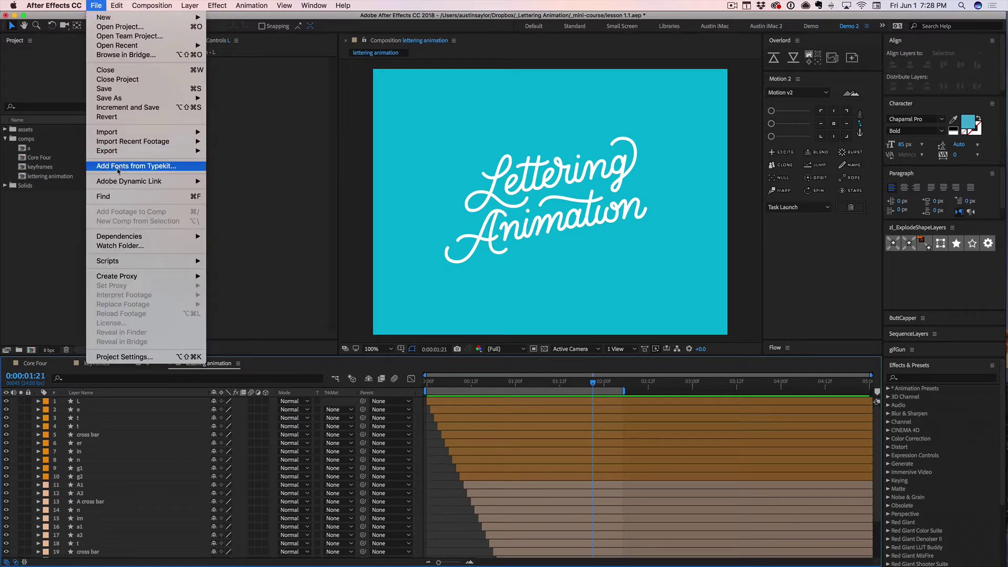
pyautogui.moveTo(129, 152)
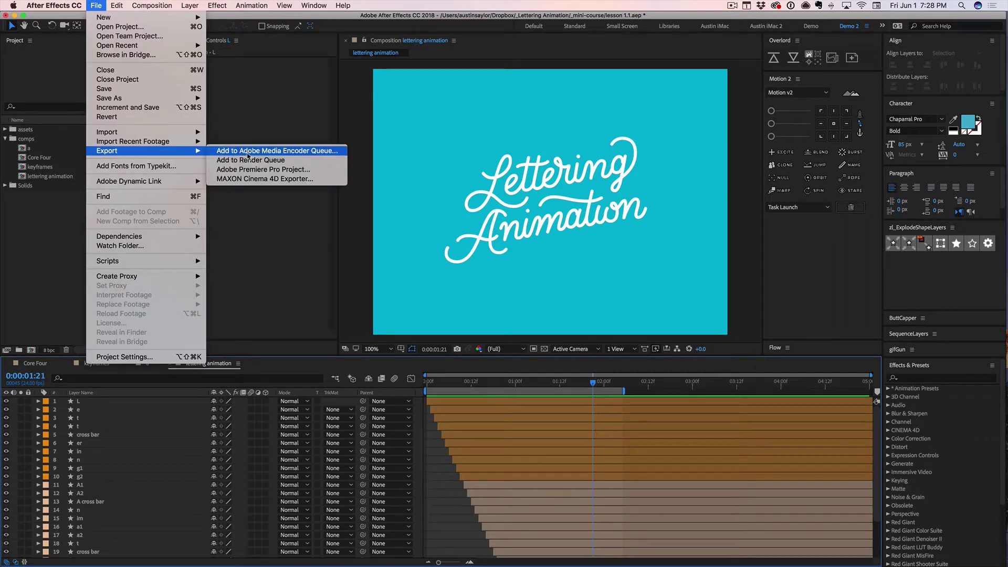
pyautogui.click(270, 153)
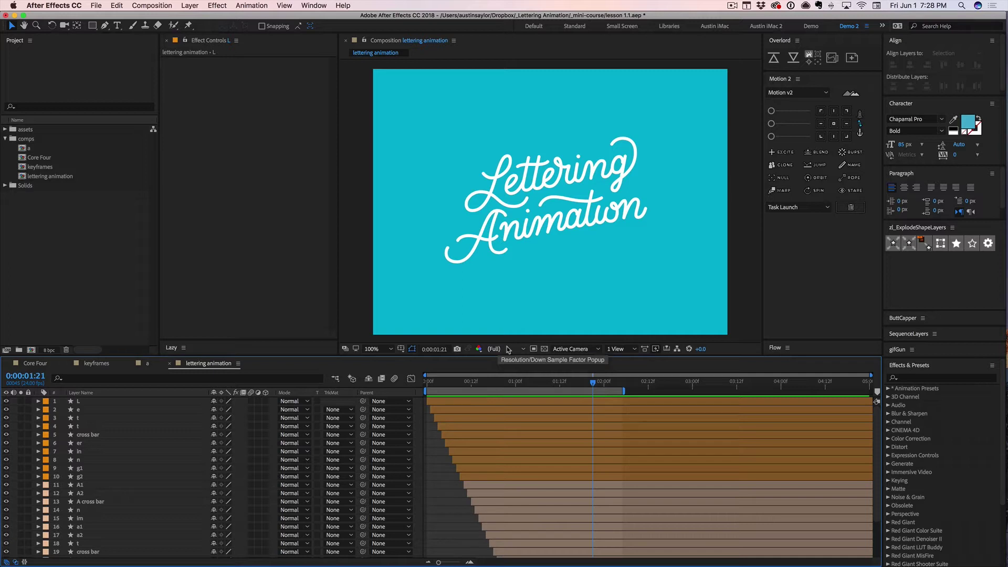
pyautogui.moveTo(1002, 376)
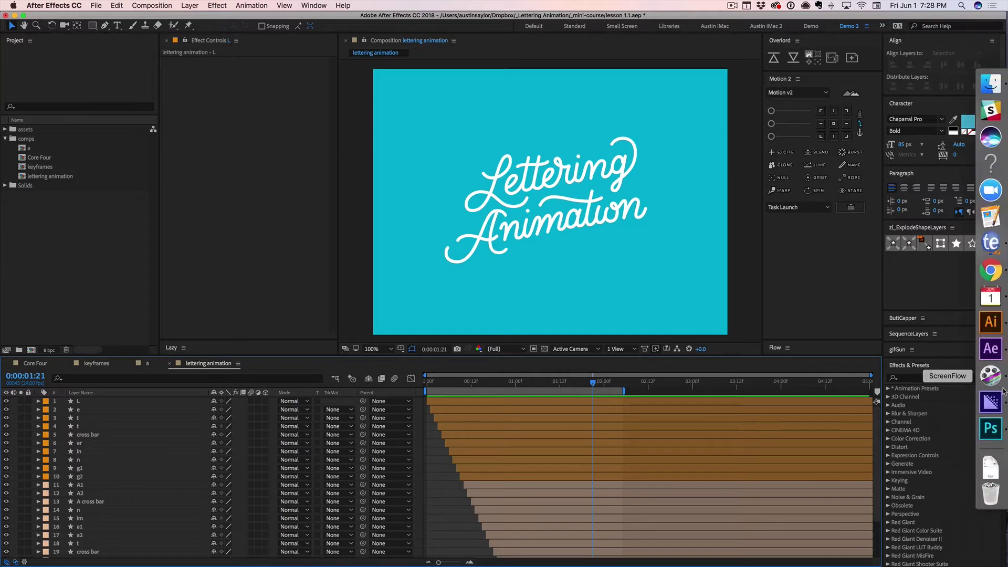
pyautogui.click(1003, 401)
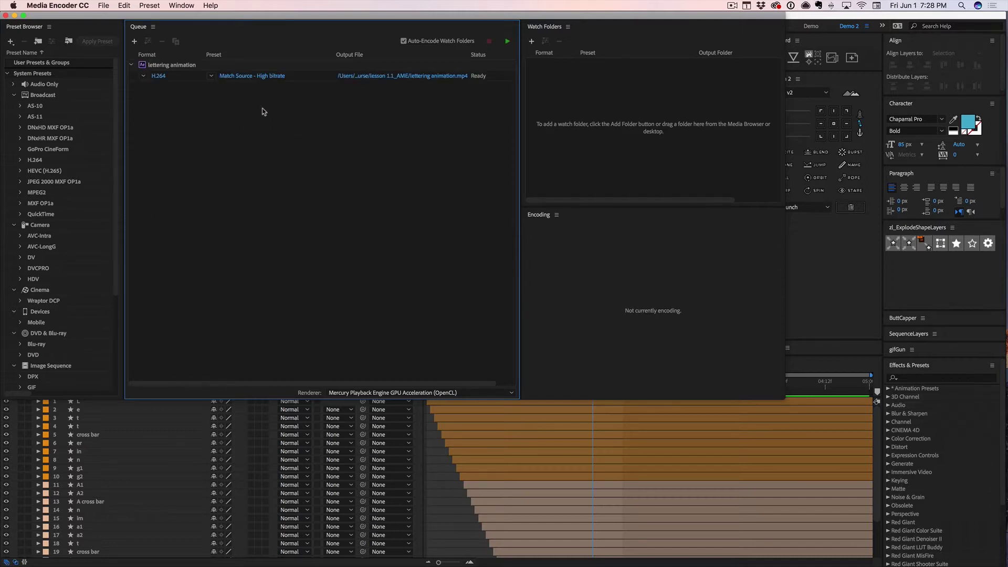
# Choose the H.264 format and the Match Source - High bitrate preset for the queued lettering animation.
pyautogui.click(141, 78)
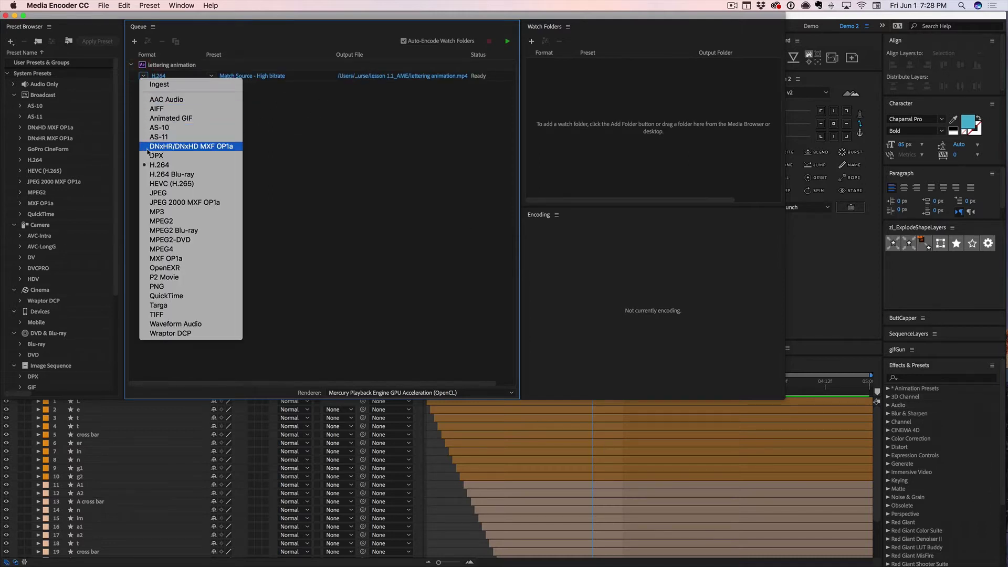
pyautogui.click(159, 167)
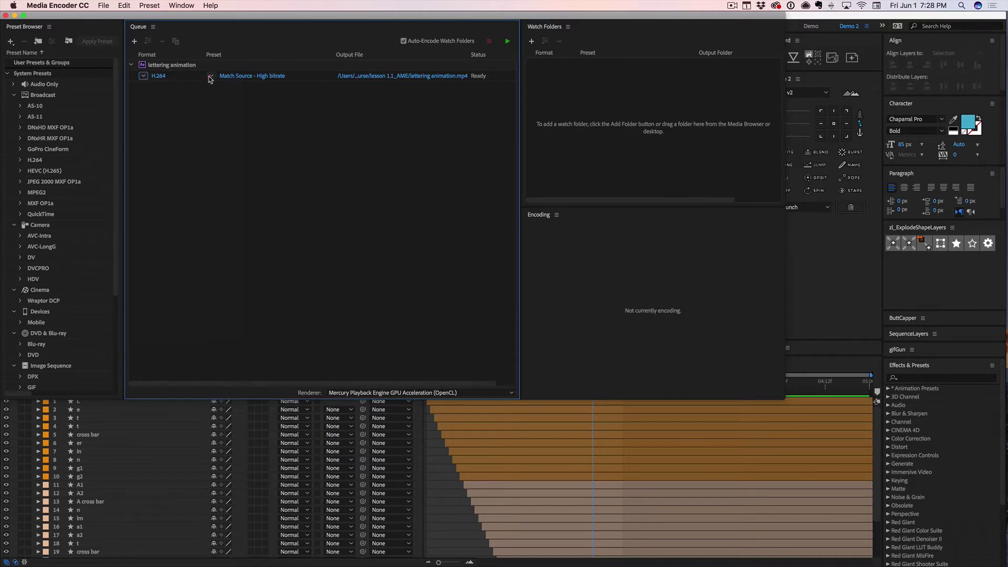
pyautogui.click(210, 77)
pyautogui.click(253, 85)
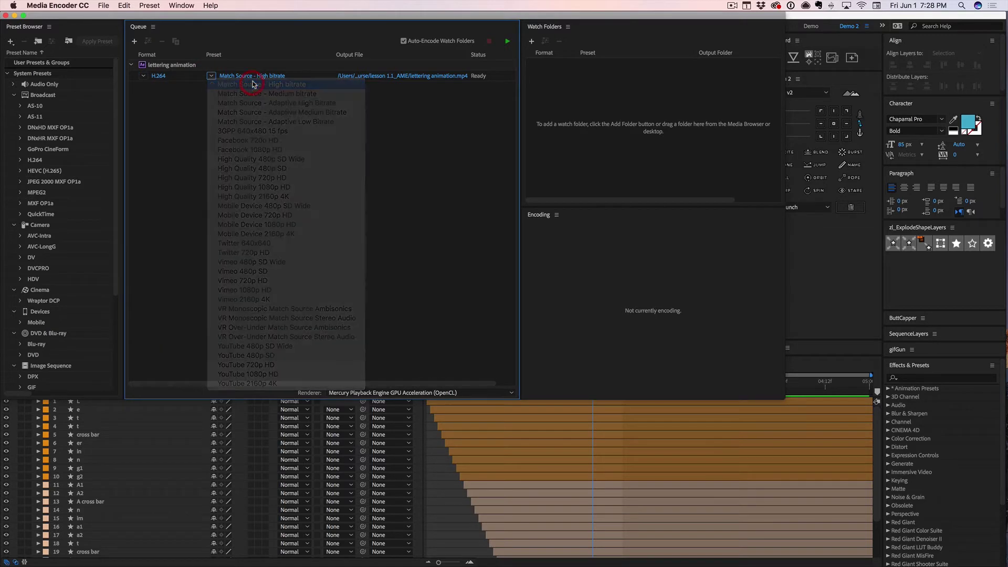
# Set the queued lettering animation's output to the Desktop as "lettering animation" and start encoding the queue.
pyautogui.click(407, 79)
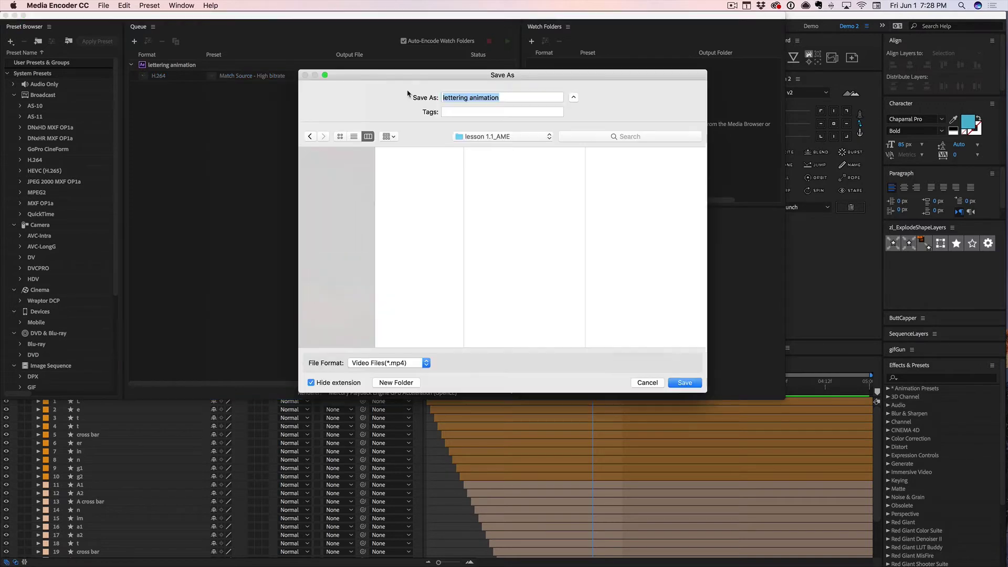
pyautogui.click(332, 165)
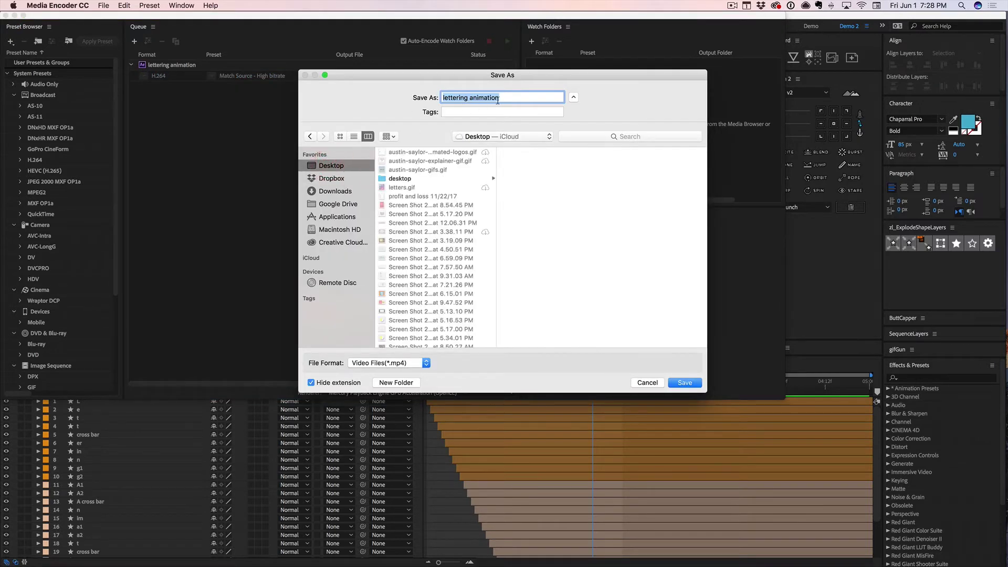
pyautogui.click(685, 383)
pyautogui.click(507, 42)
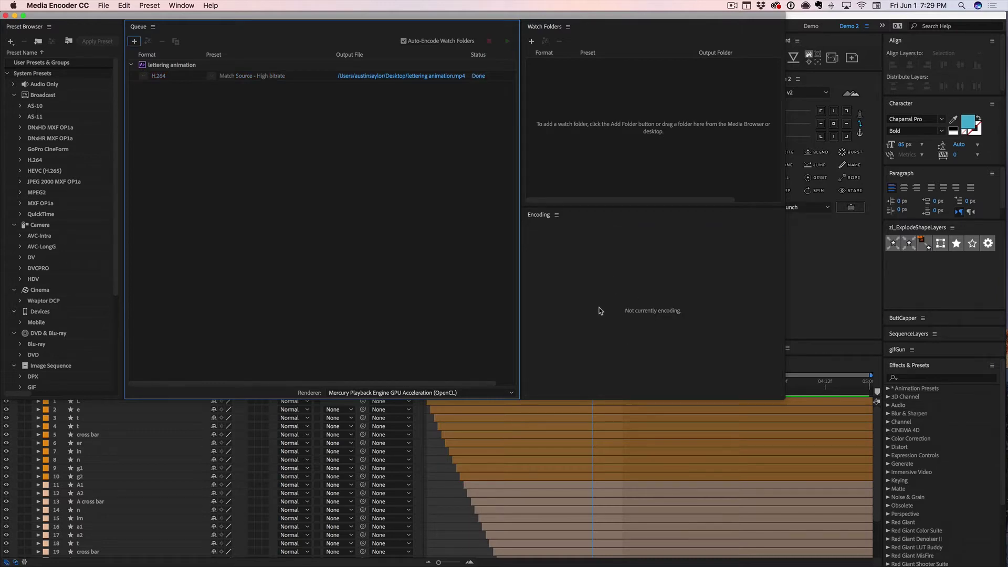
# Switch to Photoshop and open lettering animation.mp4 from the Desktop.
pyautogui.press('super+Tab')
pyautogui.click(625, 295)
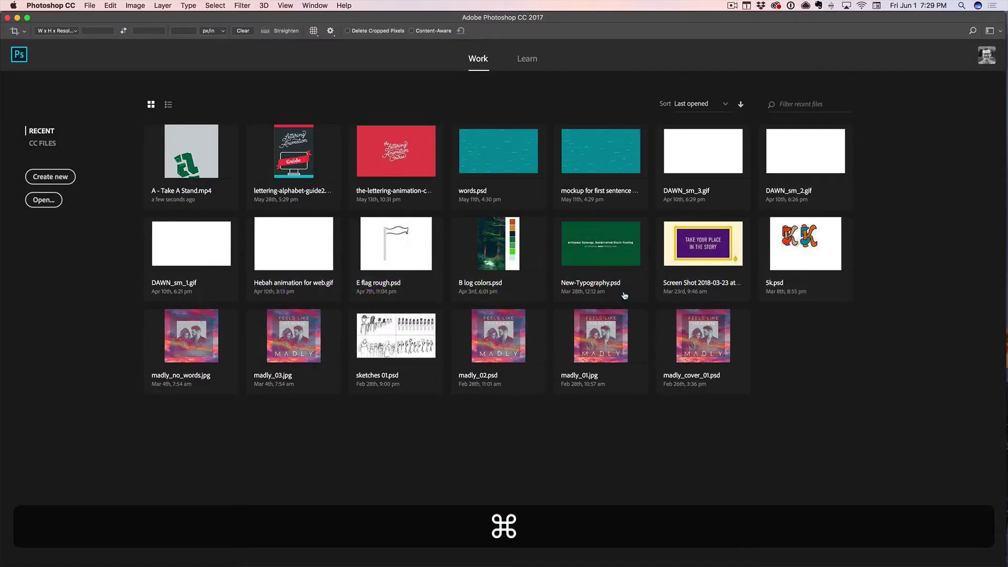
pyautogui.press('super+o')
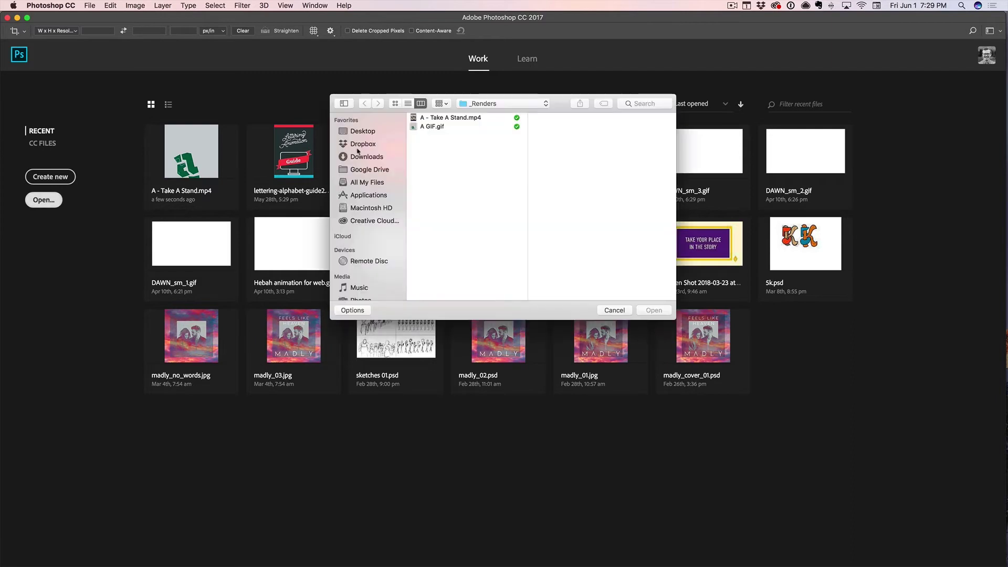
pyautogui.click(364, 132)
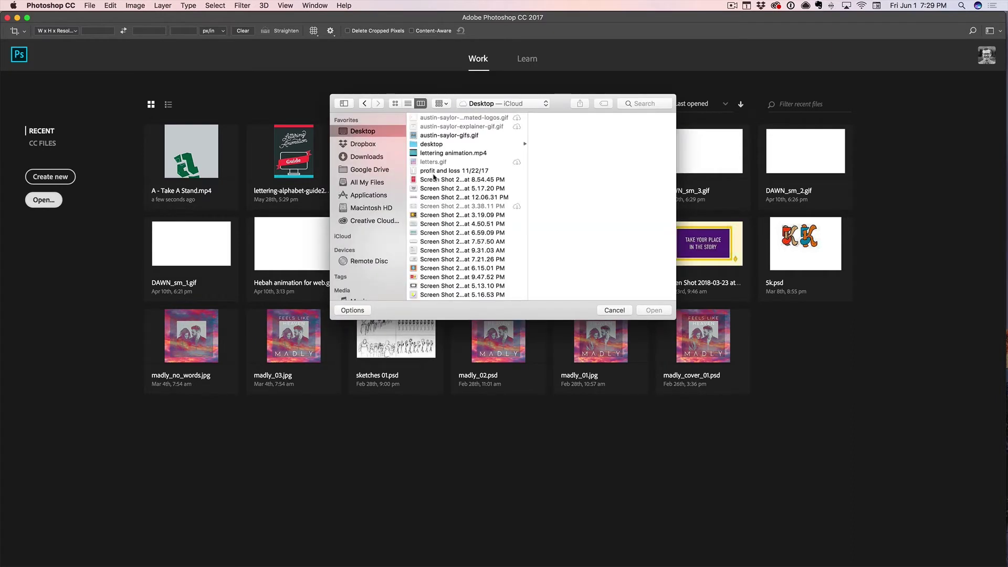
pyautogui.scroll(-5, 434, 178)
pyautogui.scroll(10, 434, 178)
pyautogui.click(435, 154)
pyautogui.click(647, 311)
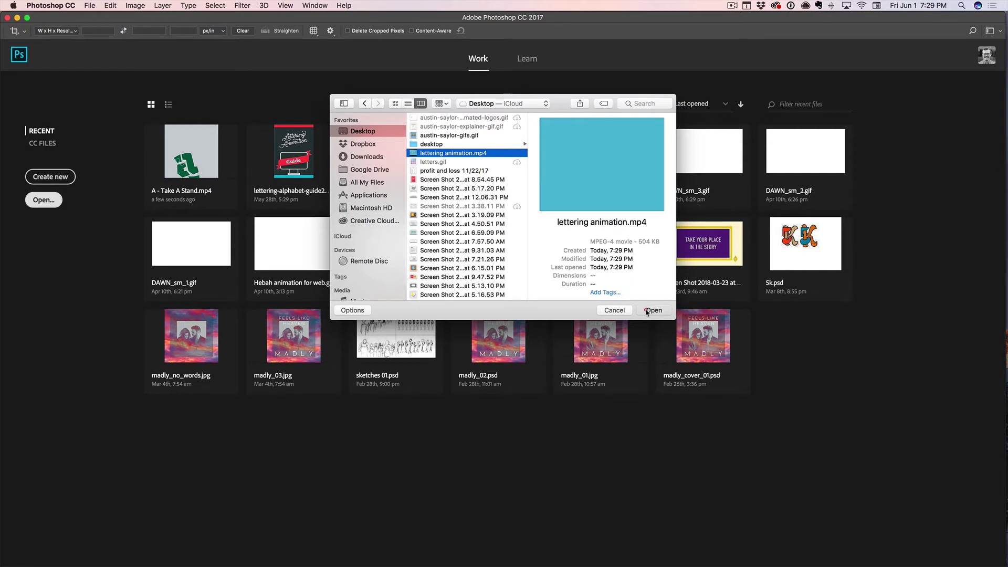
# Play the imported video, check that the Timeline panel is enabled, and return the playhead to the first frame.
pyautogui.press('space')
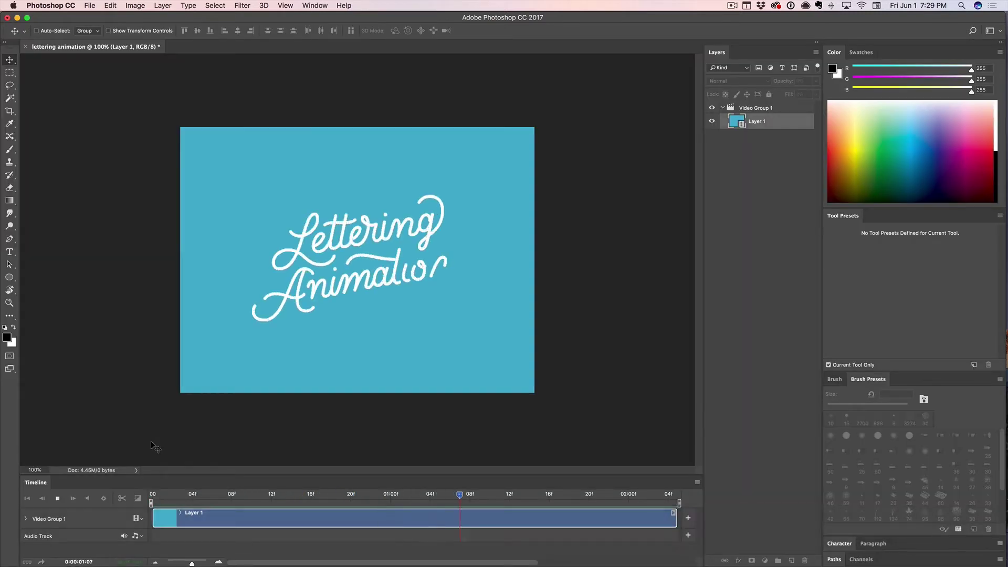
pyautogui.press('space')
pyautogui.moveTo(42, 489); pyautogui.dragTo(42, 489)
pyautogui.click(314, 7)
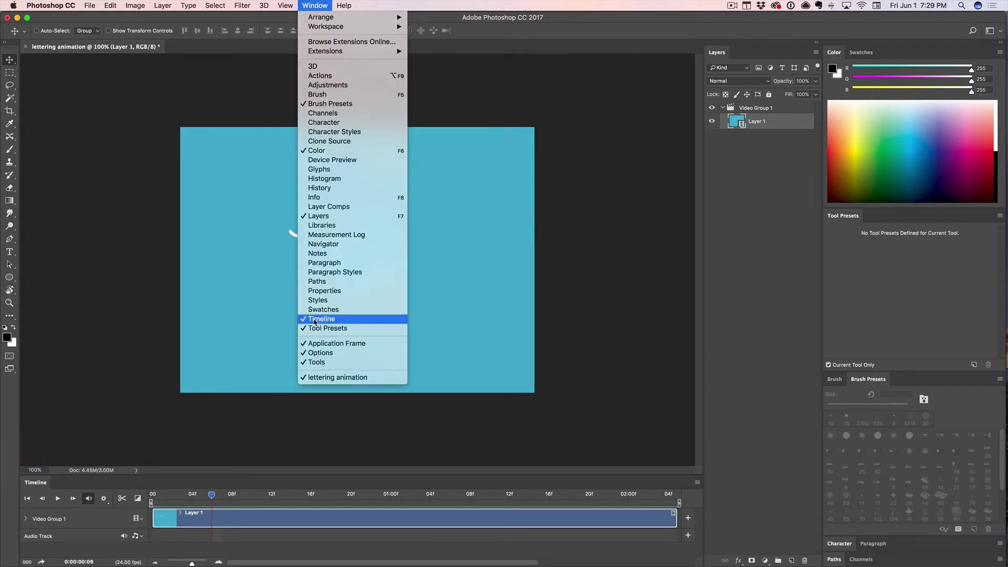
pyautogui.click(213, 505)
pyautogui.press('space')
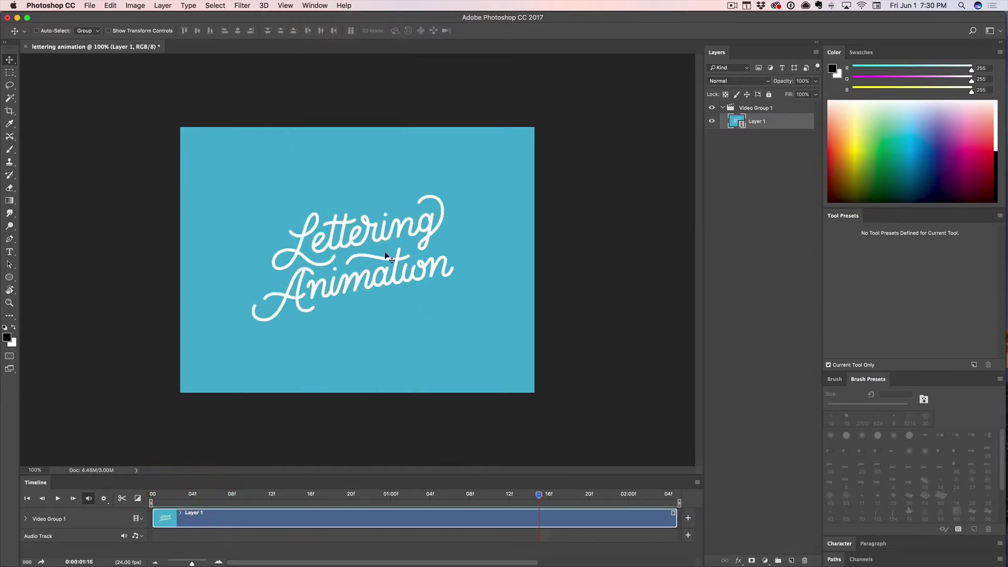
pyautogui.moveTo(539, 494)
pyautogui.mouseDown()
pyautogui.moveTo(145, 498)
pyautogui.moveTo(637, 495)
pyautogui.moveTo(152, 494)
pyautogui.mouseUp()
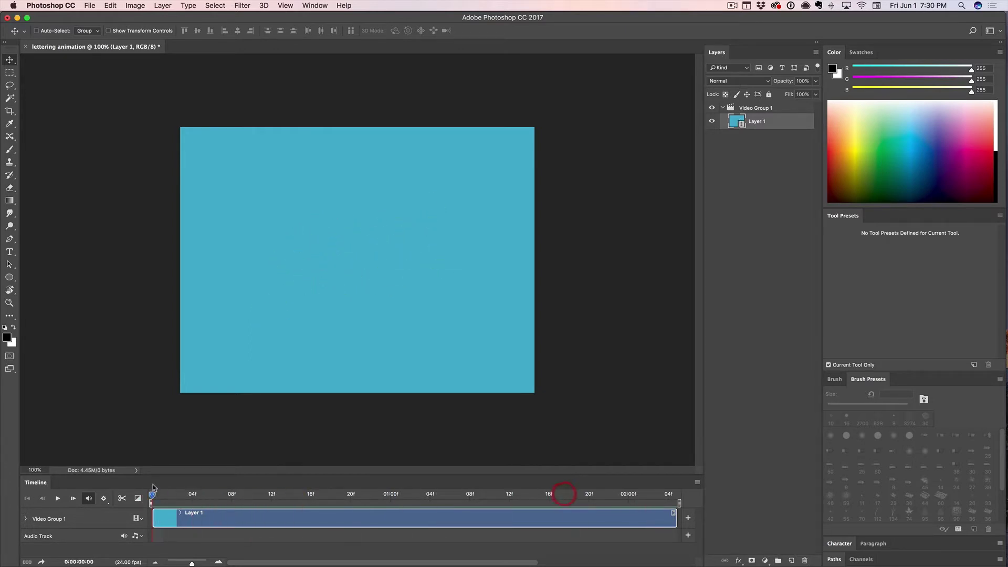
pyautogui.click(89, 5)
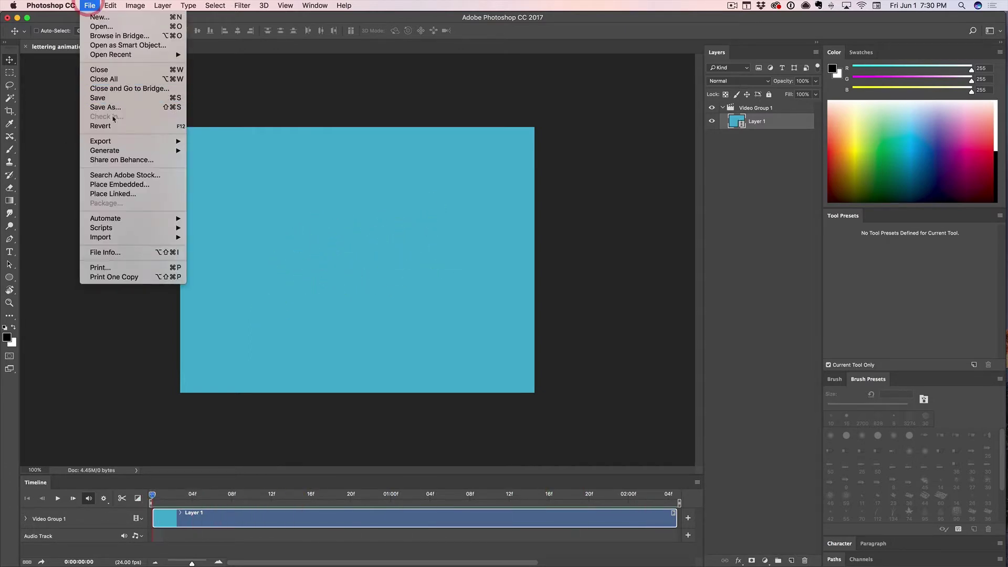
pyautogui.moveTo(136, 141)
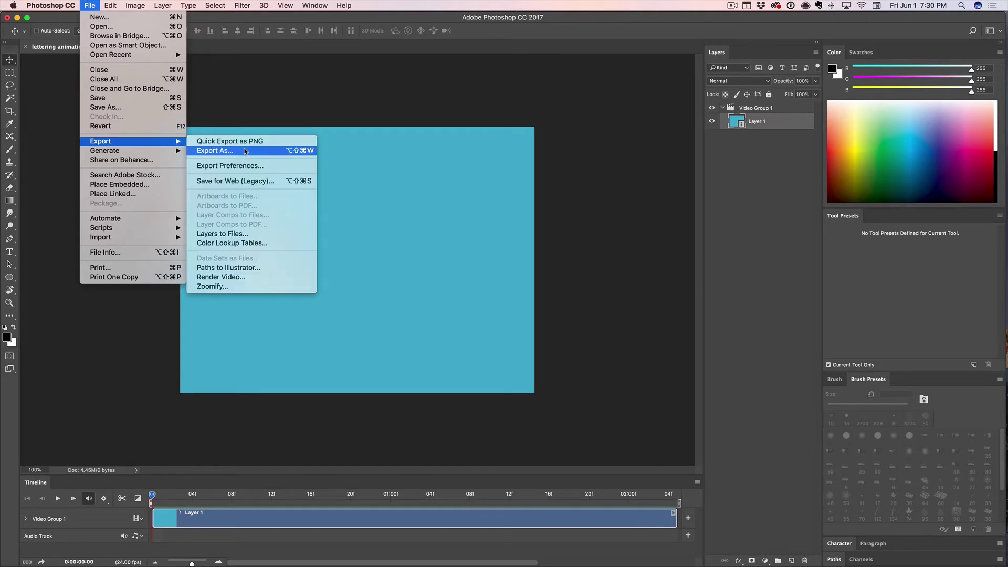
pyautogui.click(226, 184)
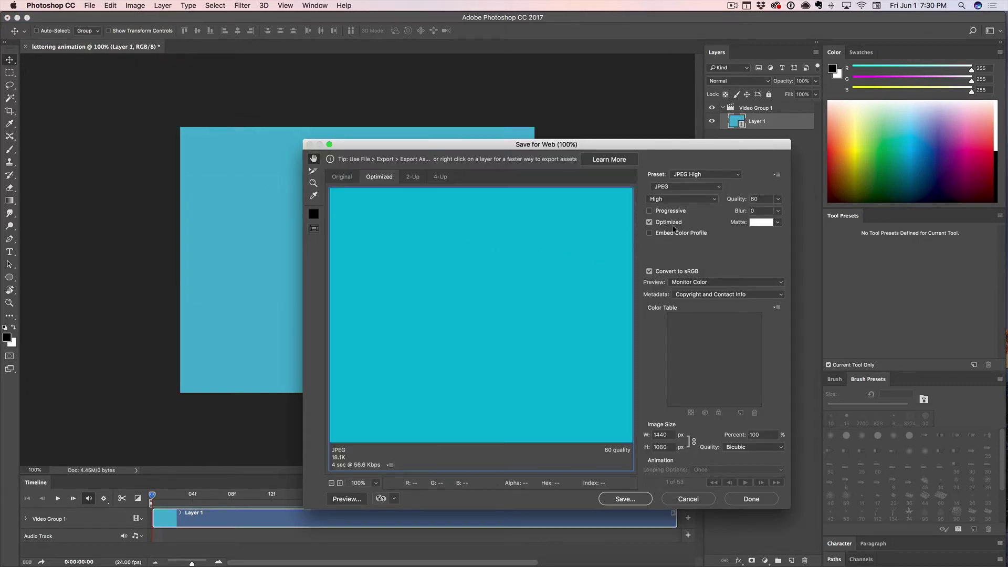
pyautogui.click(711, 496)
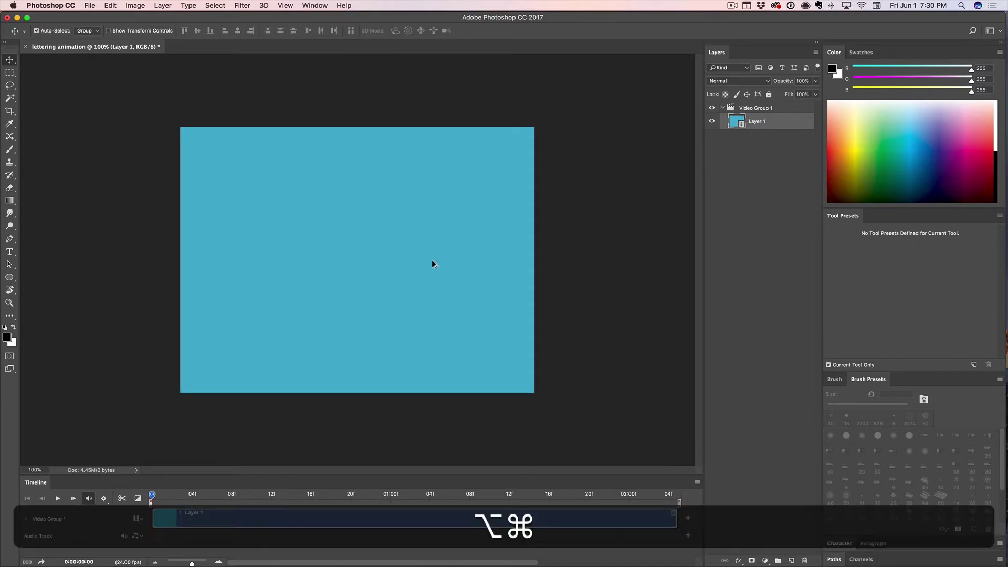
# Start a Save for Web export with the GIF 32 Dithered preset and play the animation preview briefly.
pyautogui.press('alt+shift+super+s')
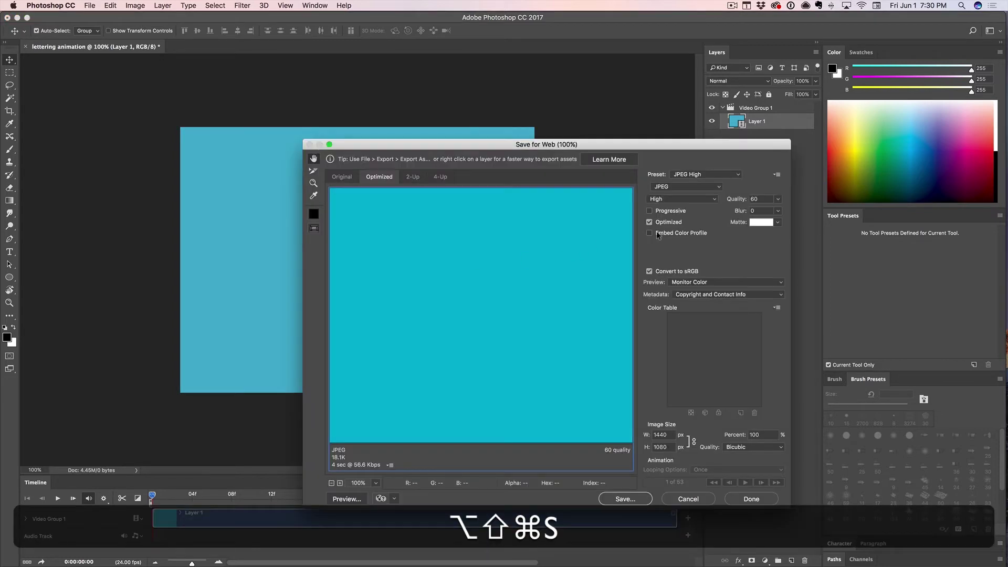
pyautogui.click(736, 174)
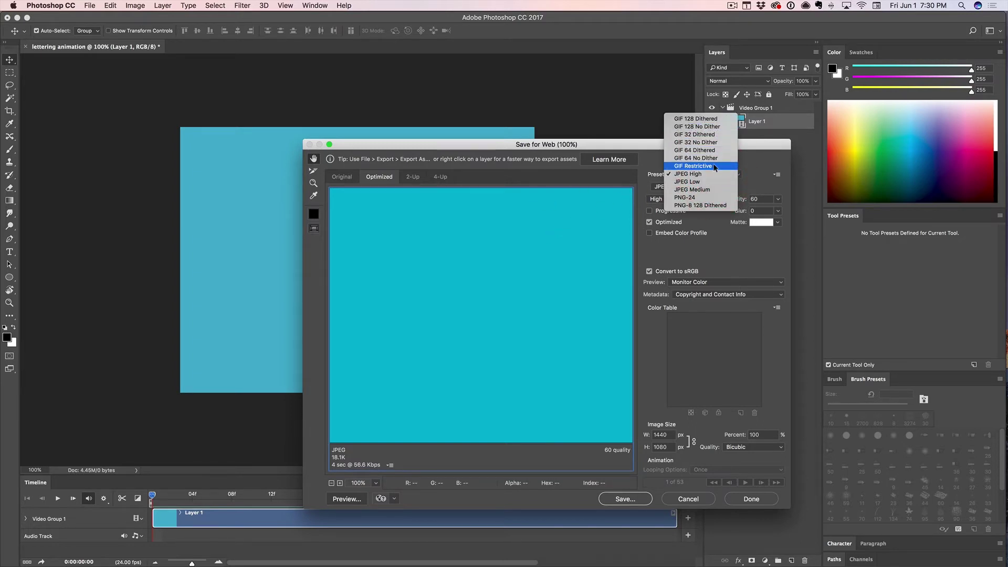
pyautogui.click(716, 135)
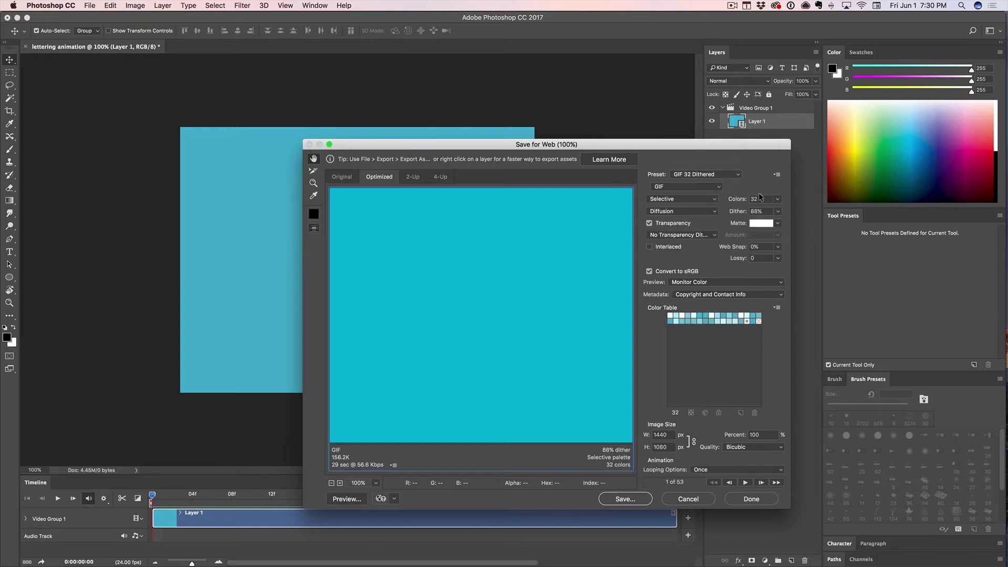
pyautogui.doubleClick(765, 198)
pyautogui.click(745, 482)
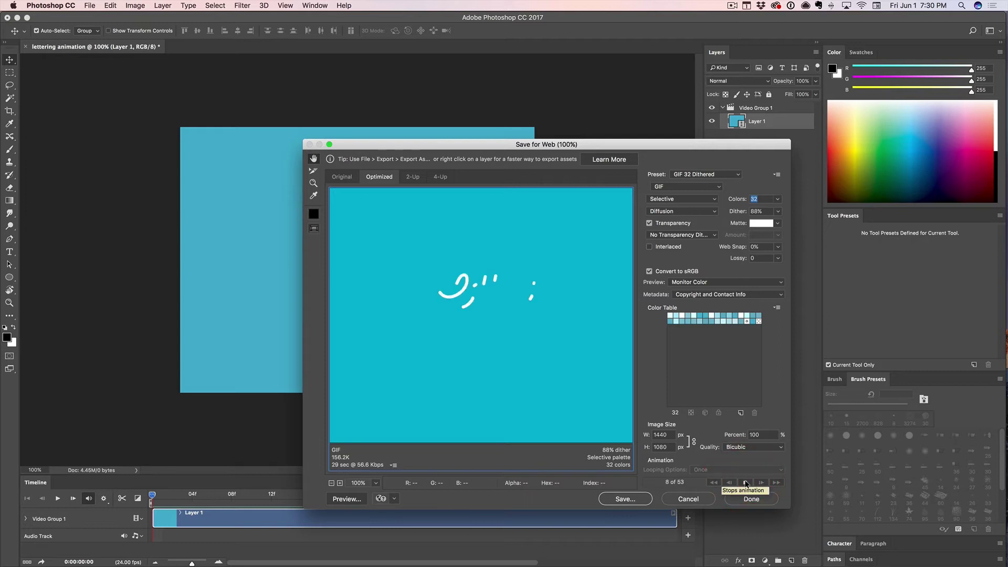
pyautogui.click(746, 483)
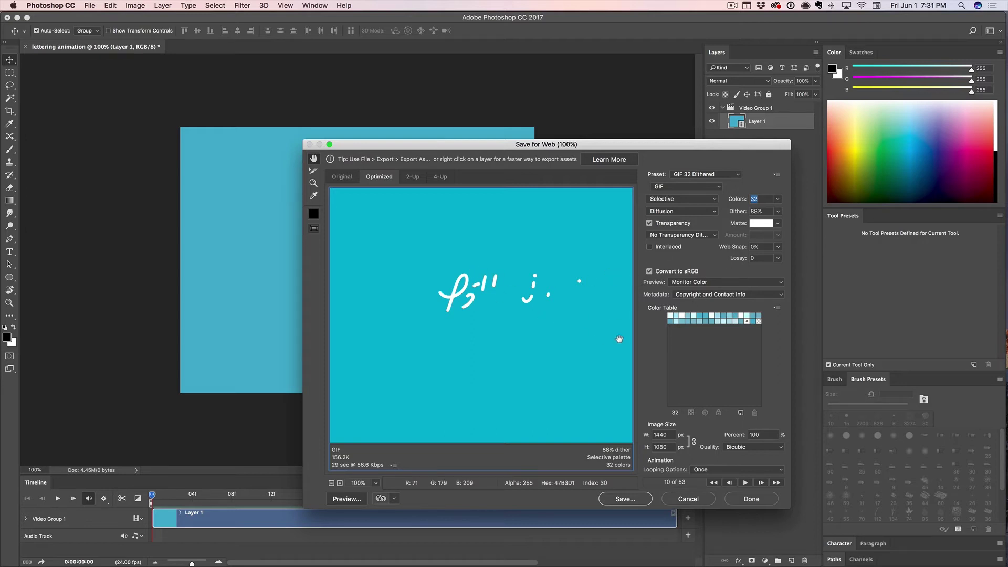
# Resize the GIF export to 800 × 600 px and set its looping to Forever.
pyautogui.doubleClick(661, 435)
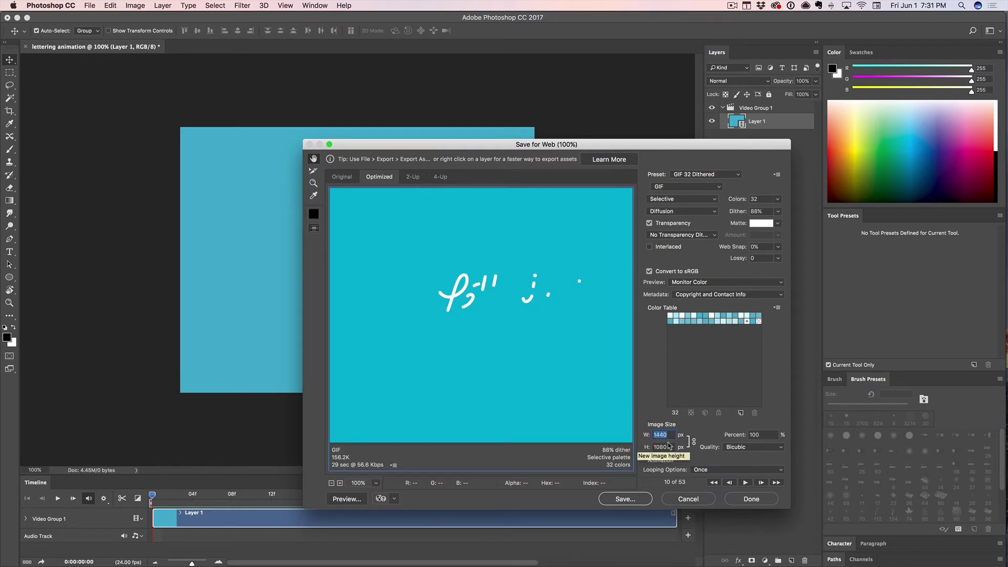
pyautogui.write('800')
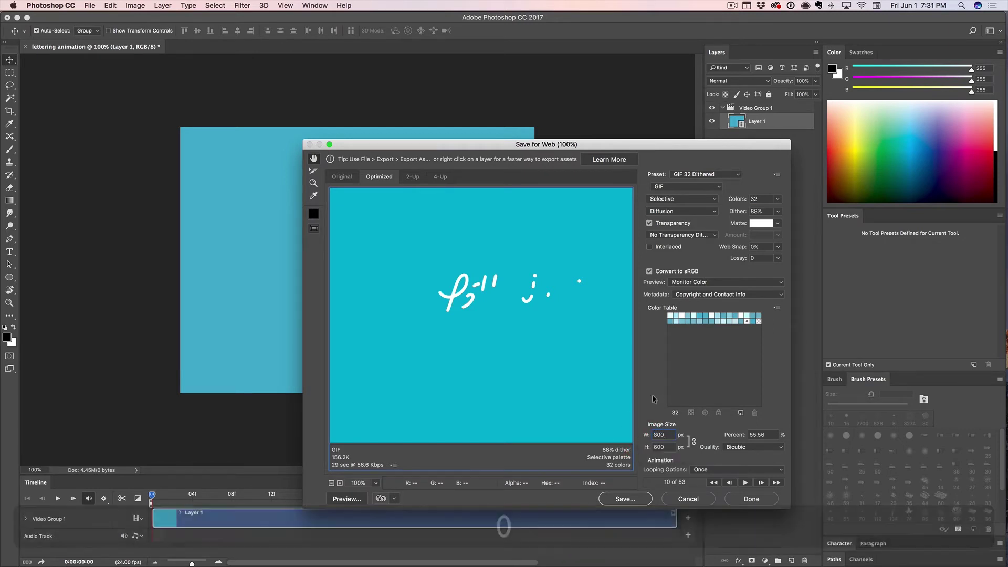
pyautogui.doubleClick(645, 434)
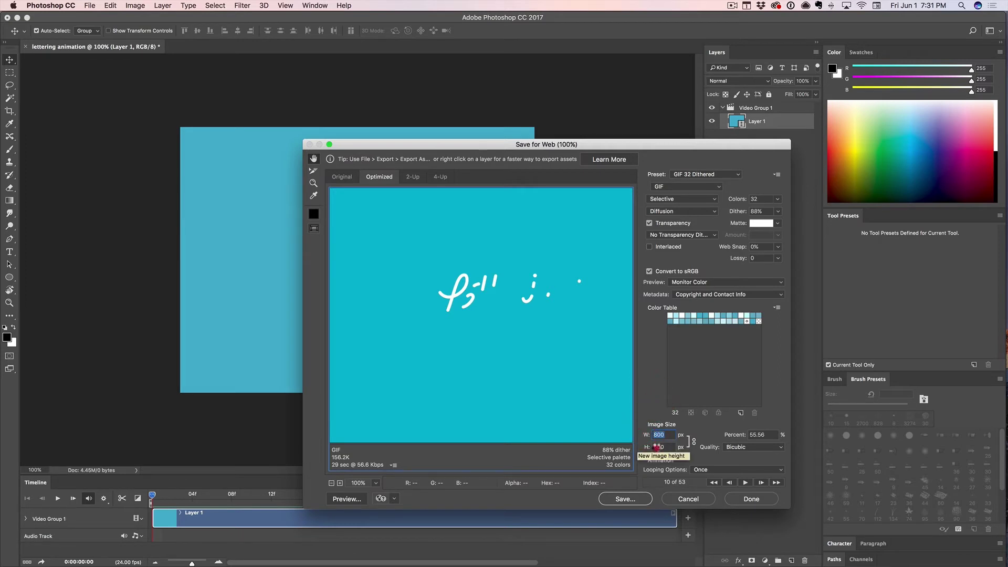
pyautogui.click(715, 470)
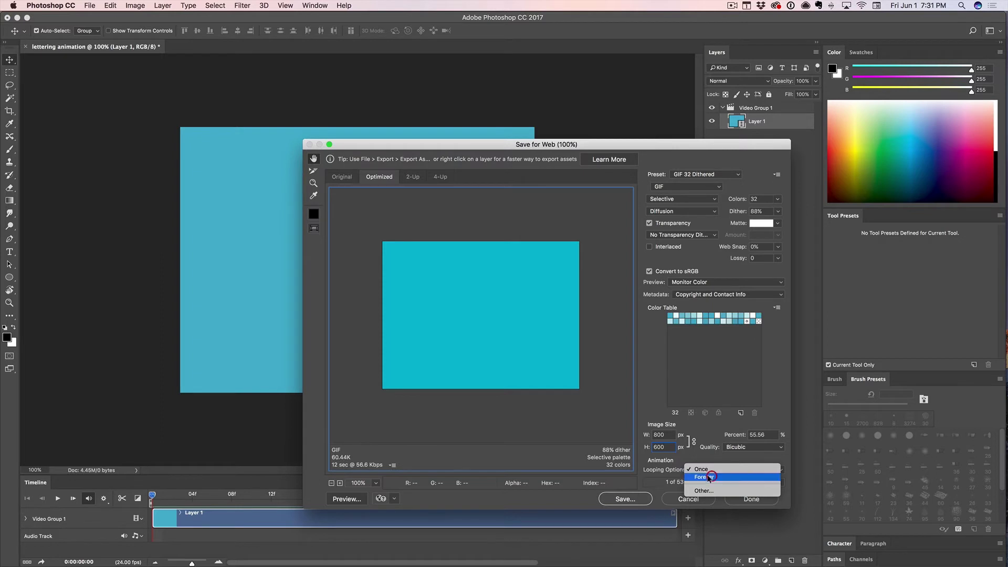
pyautogui.click(708, 477)
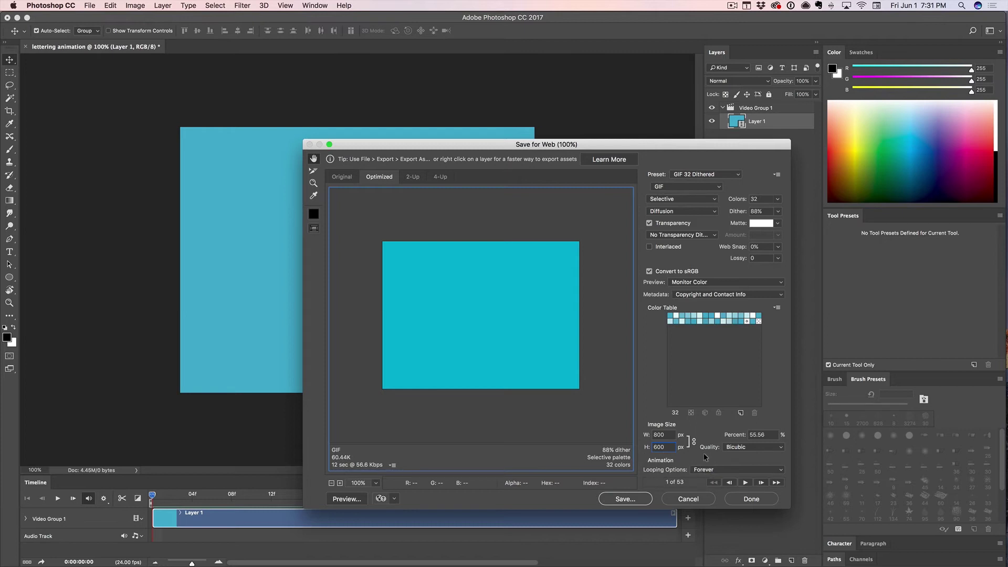
# Save the optimized GIF to the Desktop as lettering-animation.gif.
pyautogui.click(632, 499)
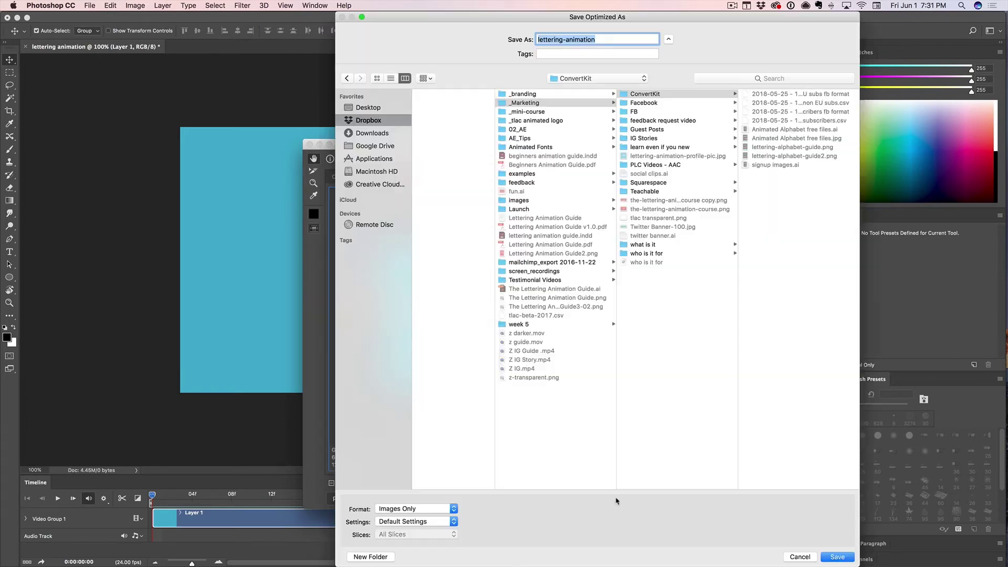
pyautogui.click(366, 108)
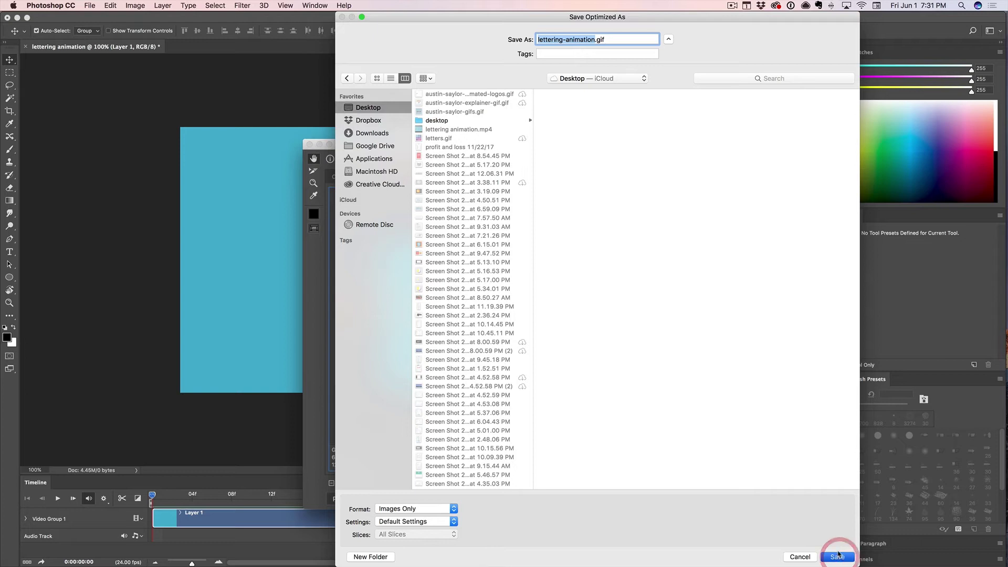
pyautogui.press('Return')
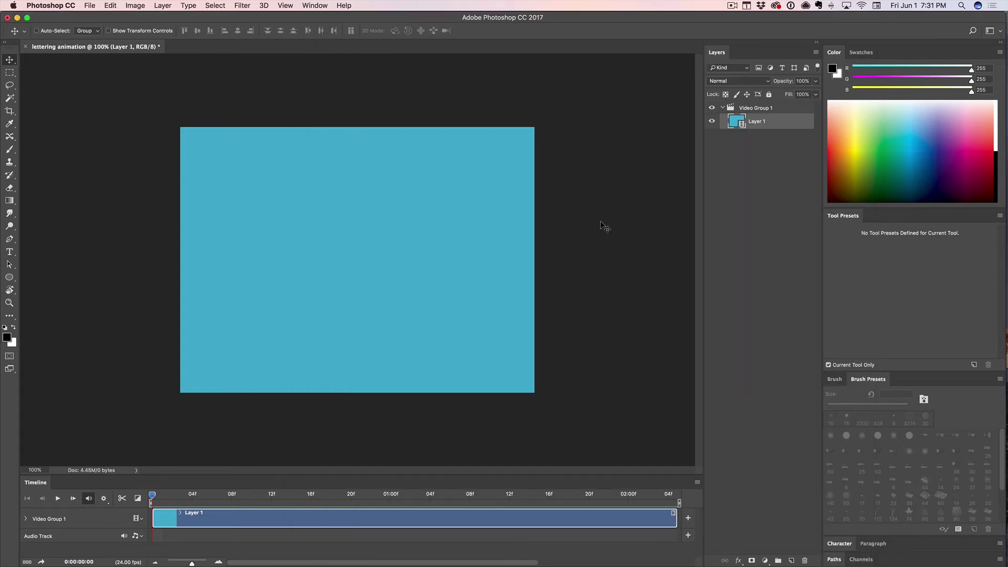
# Switch to Finder, show the Desktop folder in a new tab, and preview lettering-animation.gif with Quick Look.
pyautogui.press('super+Tab')
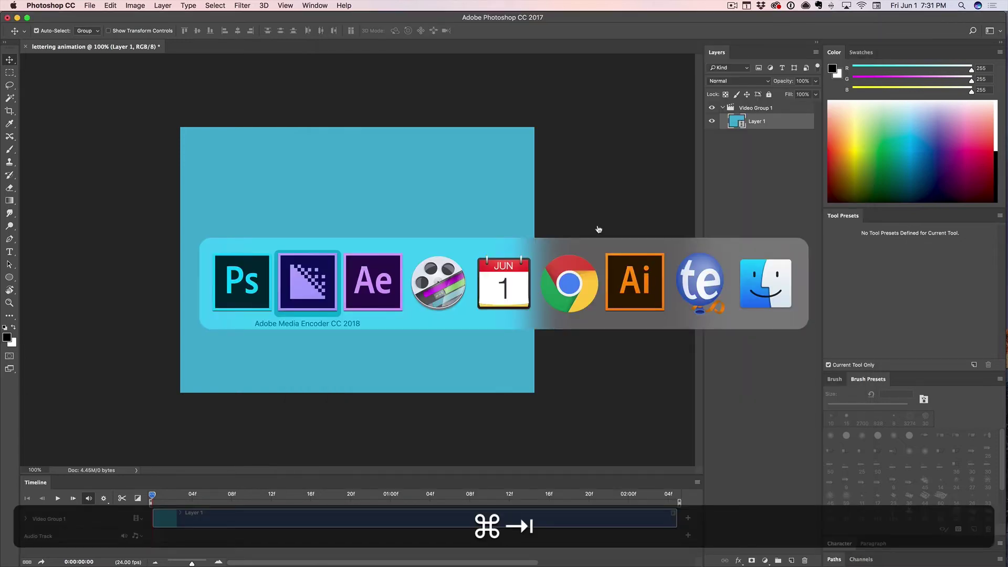
pyautogui.click(758, 272)
pyautogui.press('super+t')
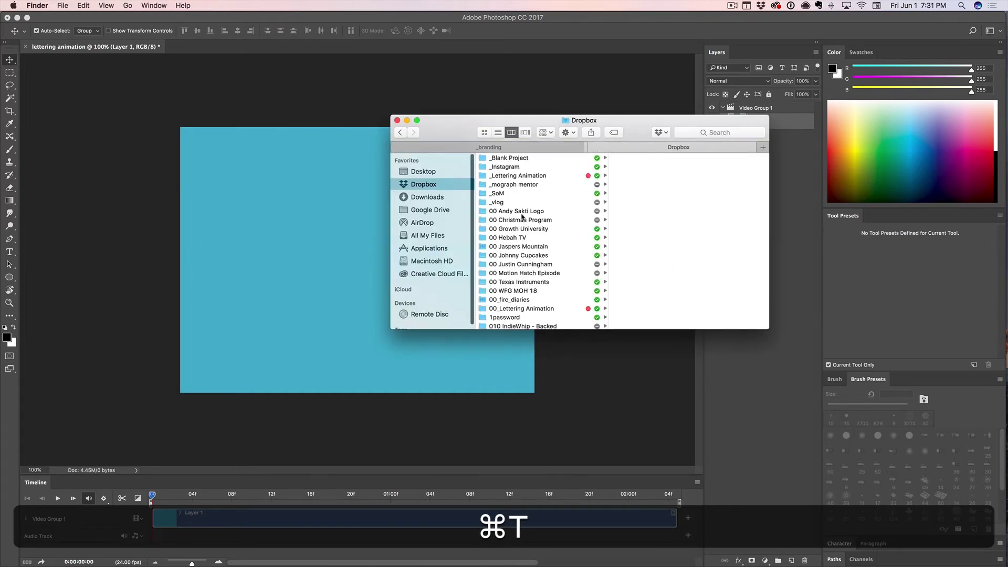
pyautogui.click(423, 172)
pyautogui.write('le')
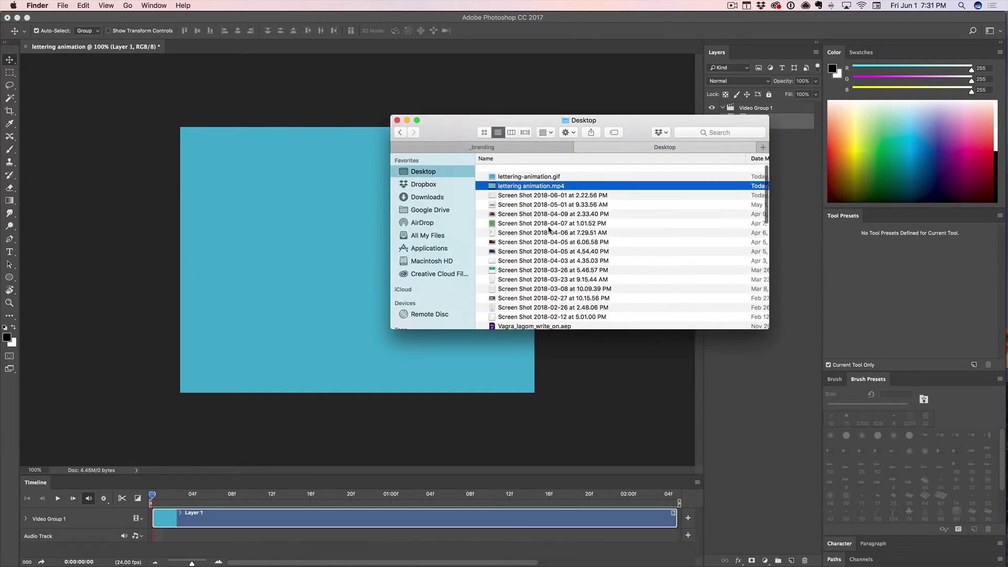
pyautogui.click(545, 172)
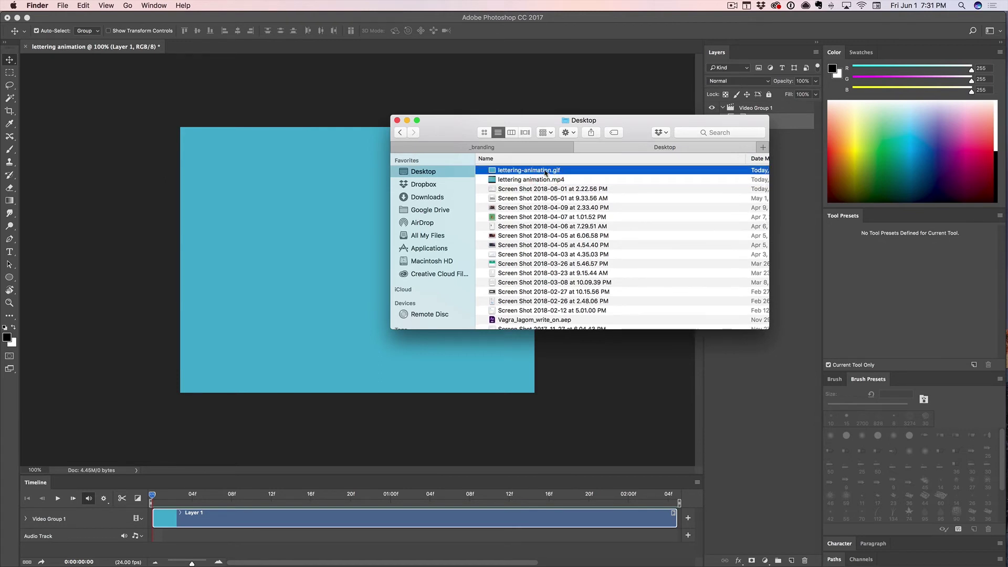
pyautogui.press('space')
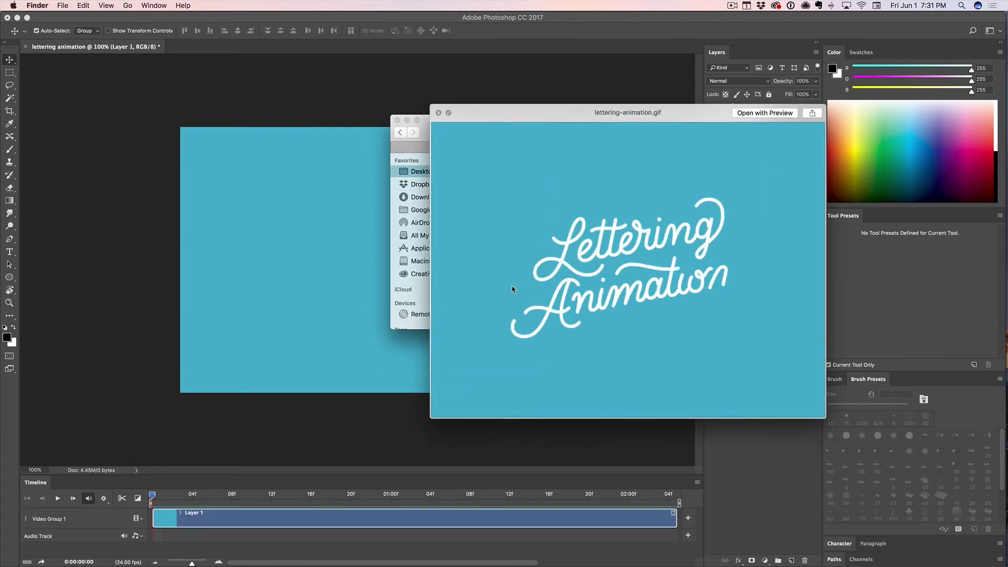
pyautogui.moveTo(793, 397); pyautogui.dragTo(737, 382)
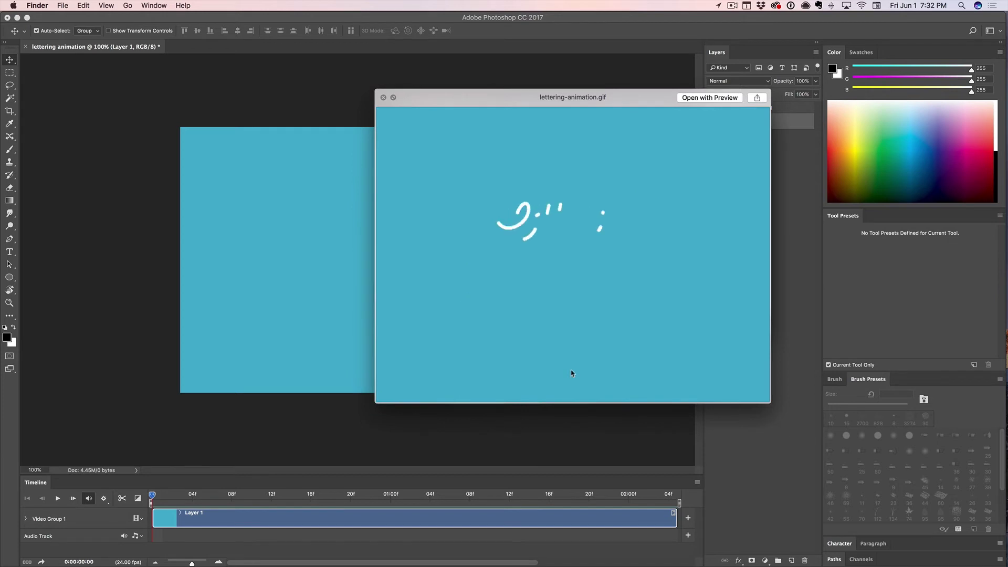
pyautogui.moveTo(658, 345)
pyautogui.mouseDown()
pyautogui.moveTo(648, 345)
pyautogui.moveTo(667, 342)
pyautogui.mouseUp()
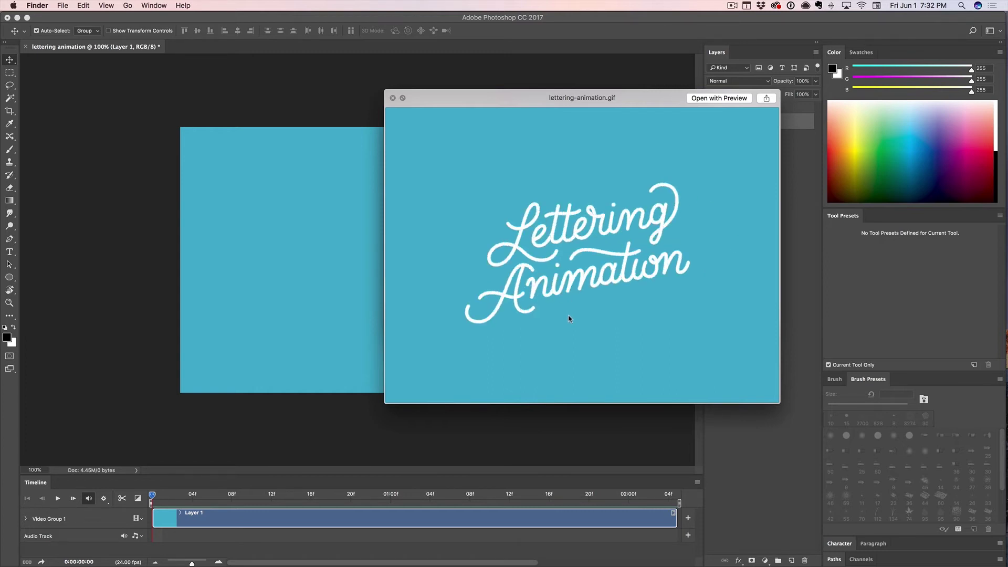
pyautogui.moveTo(570, 319)
pyautogui.mouseDown()
pyautogui.moveTo(560, 324)
pyautogui.moveTo(563, 315)
pyautogui.moveTo(571, 326)
pyautogui.mouseUp()
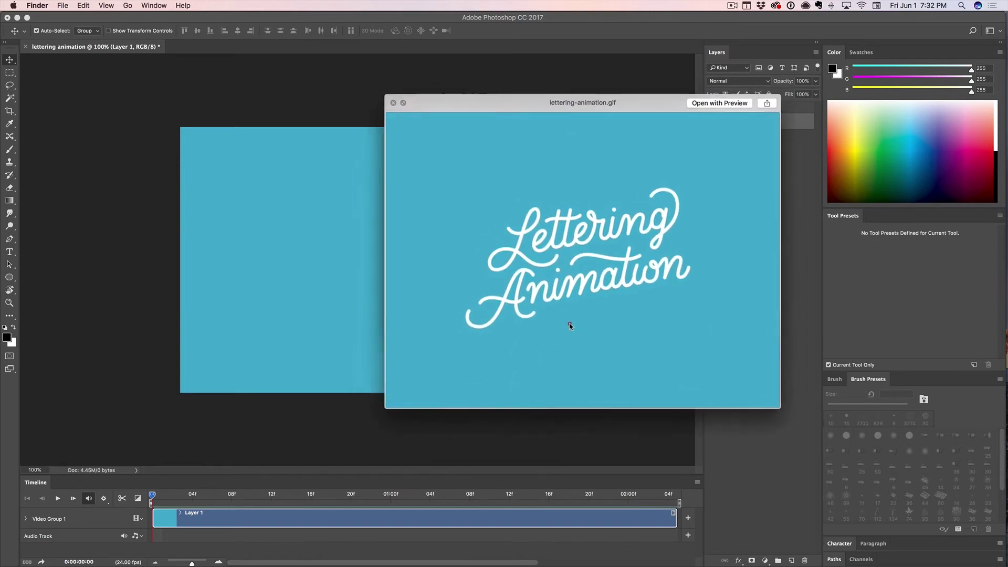
pyautogui.moveTo(582, 133)
pyautogui.mouseDown()
pyautogui.moveTo(591, 123)
pyautogui.moveTo(574, 128)
pyautogui.mouseUp()
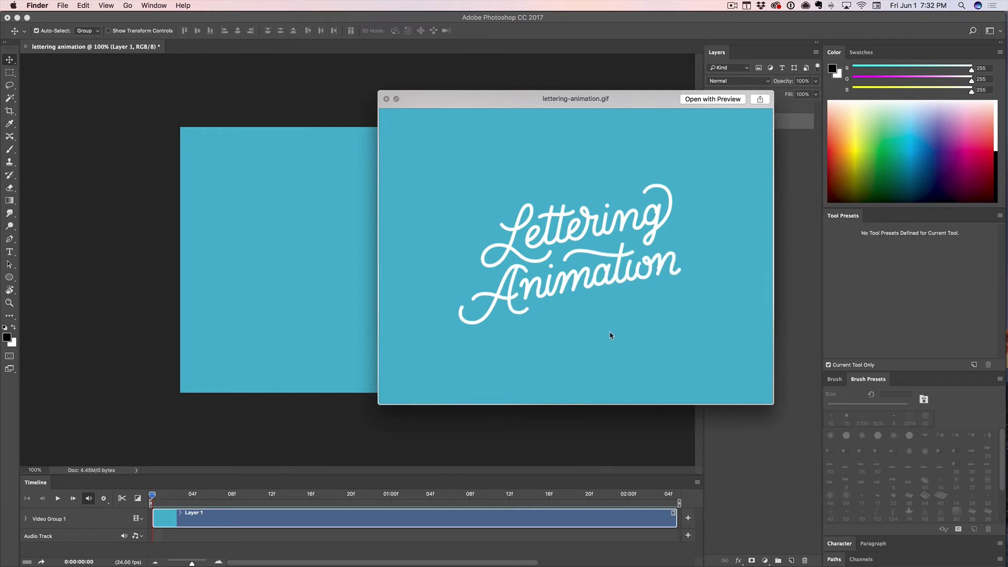